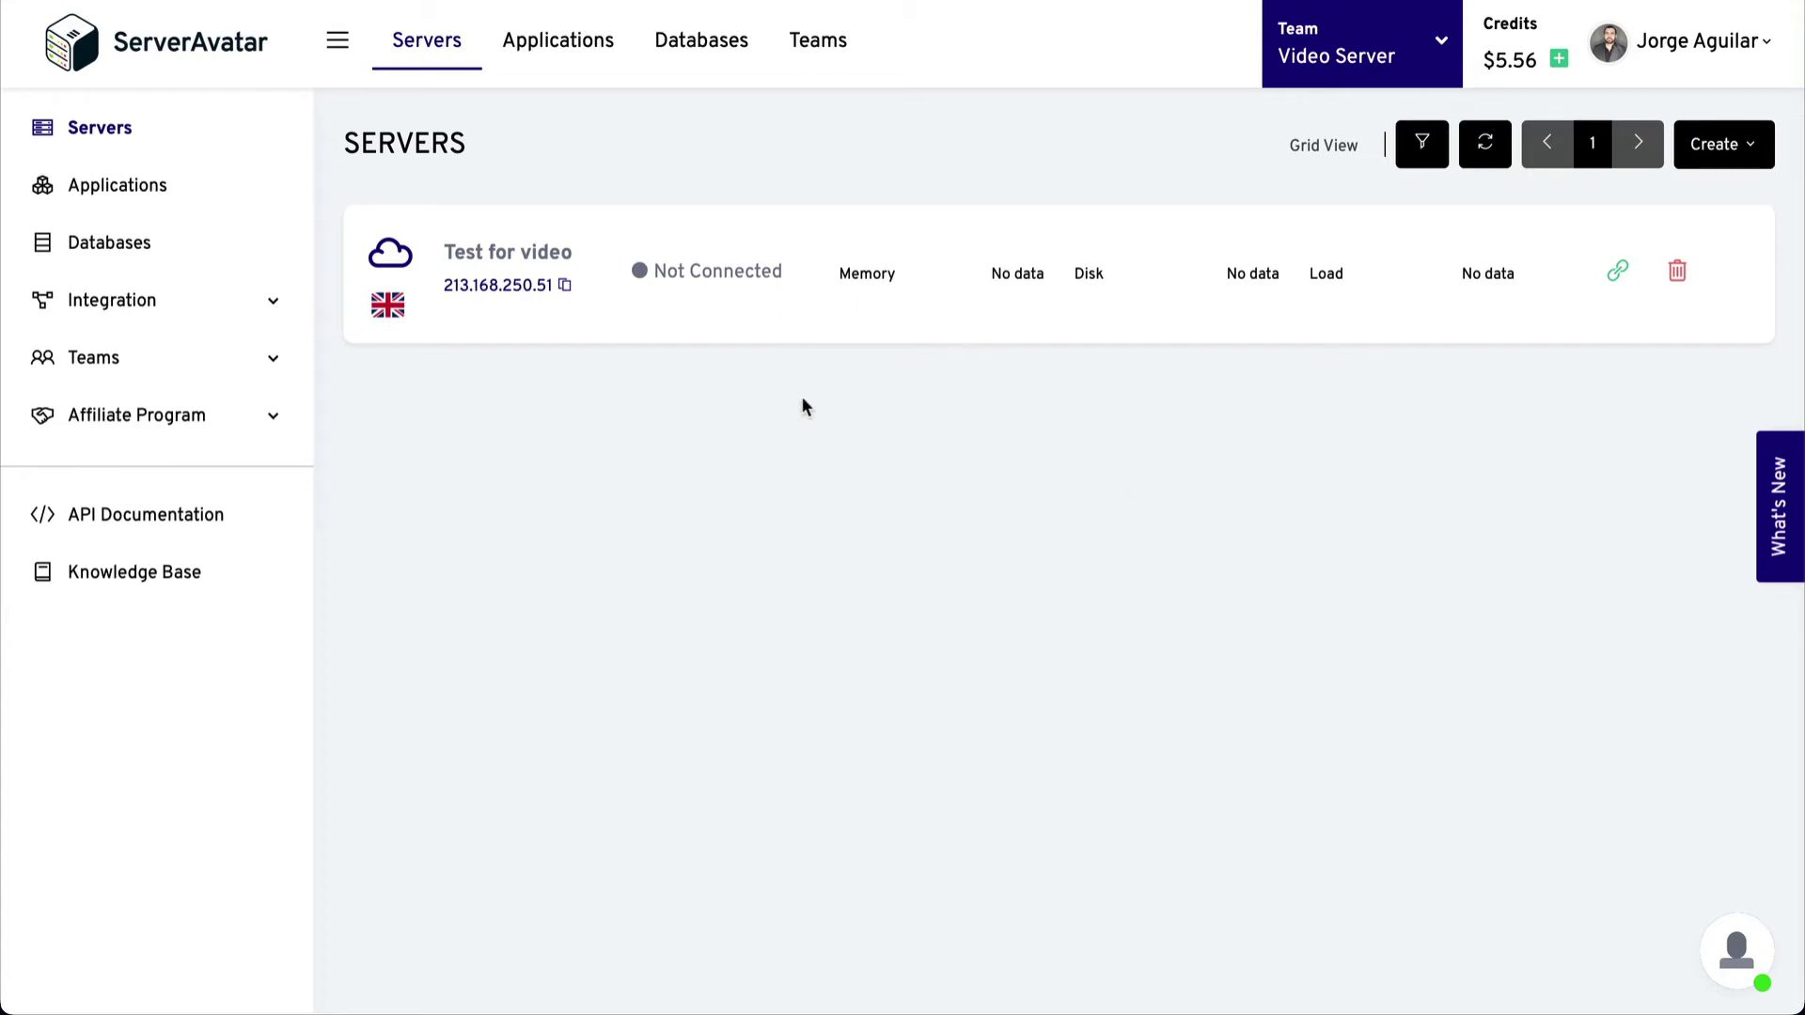
Step: Read ServerAvatar's What's New announcements, close them, and switch to the Vultr products page
click(1791, 484)
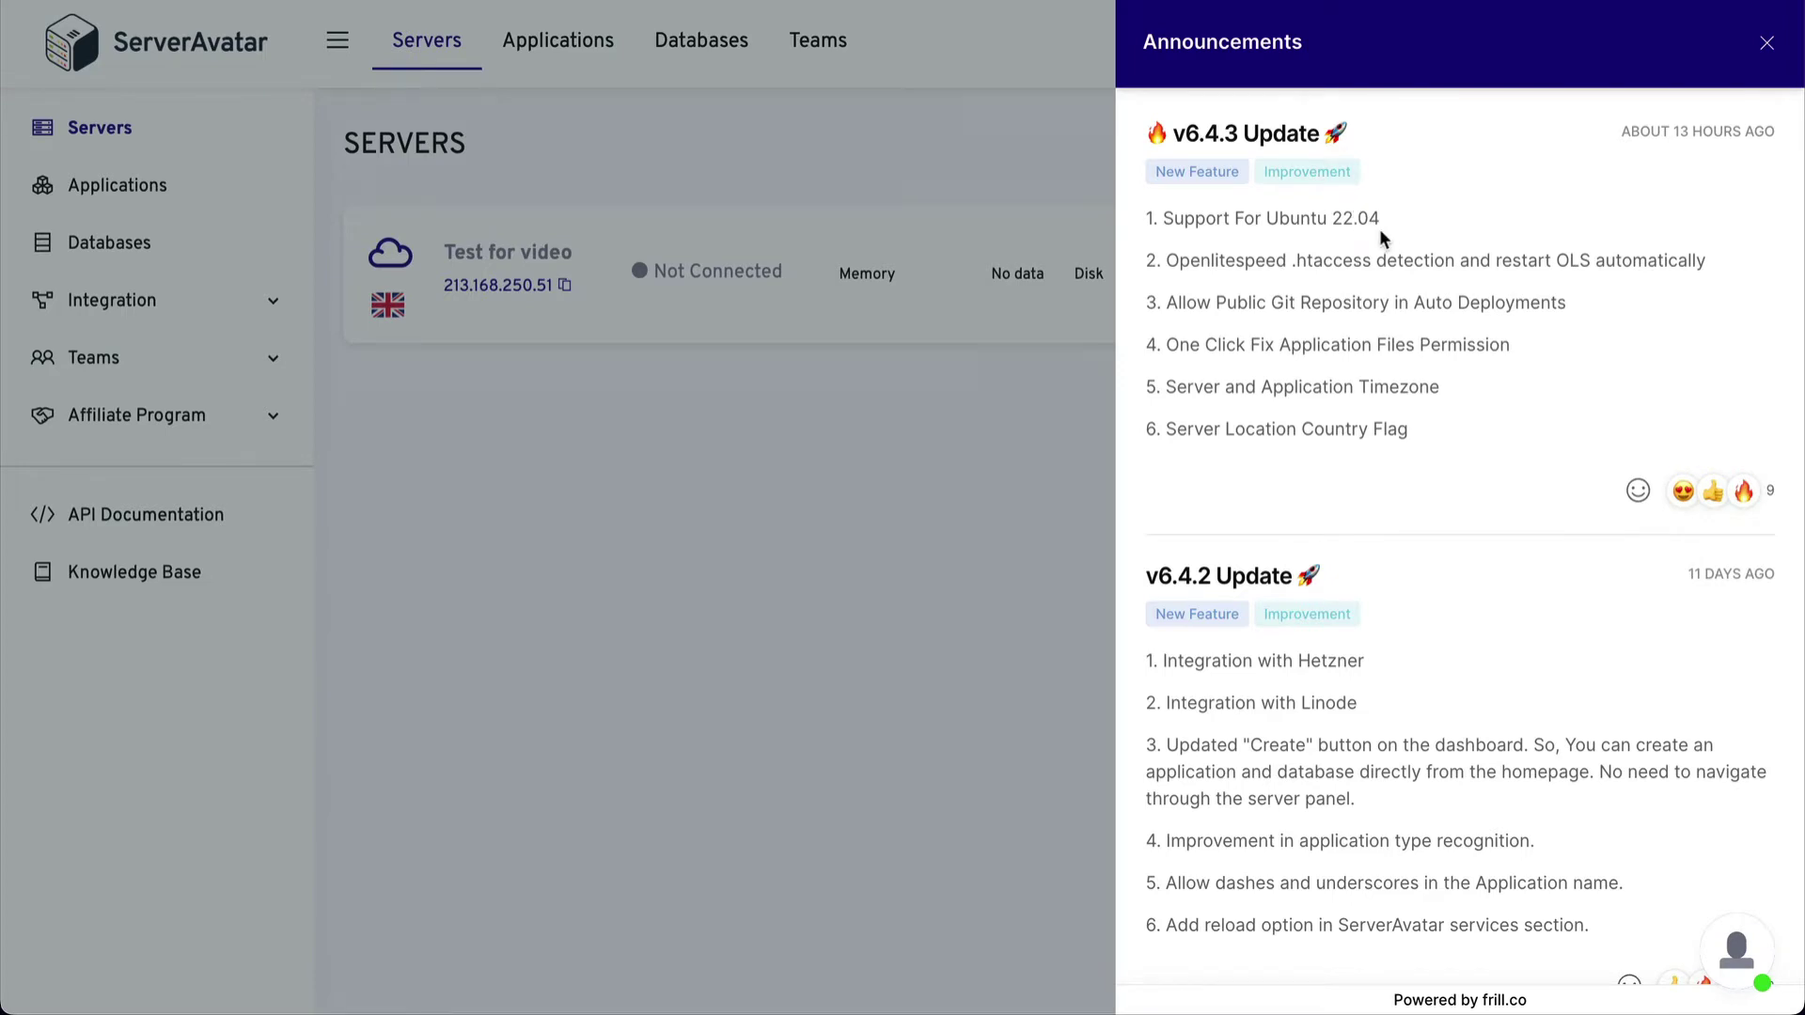
click(1765, 52)
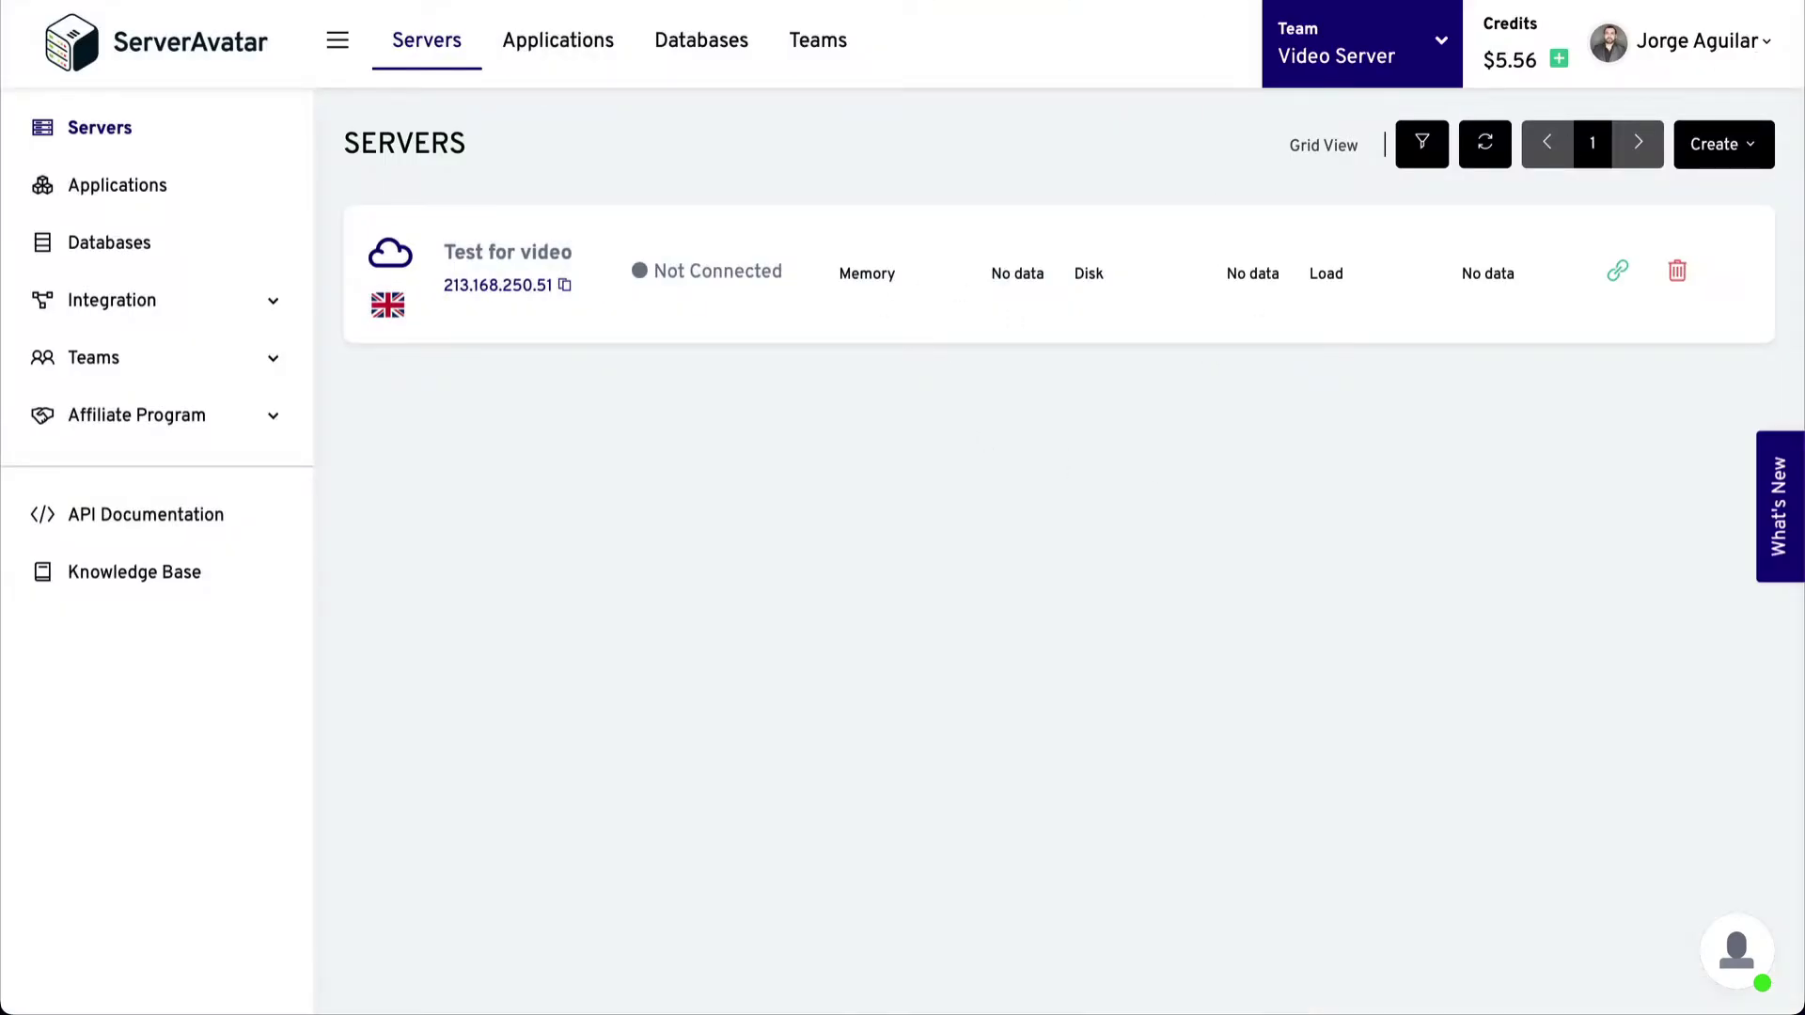
click(1063, 2)
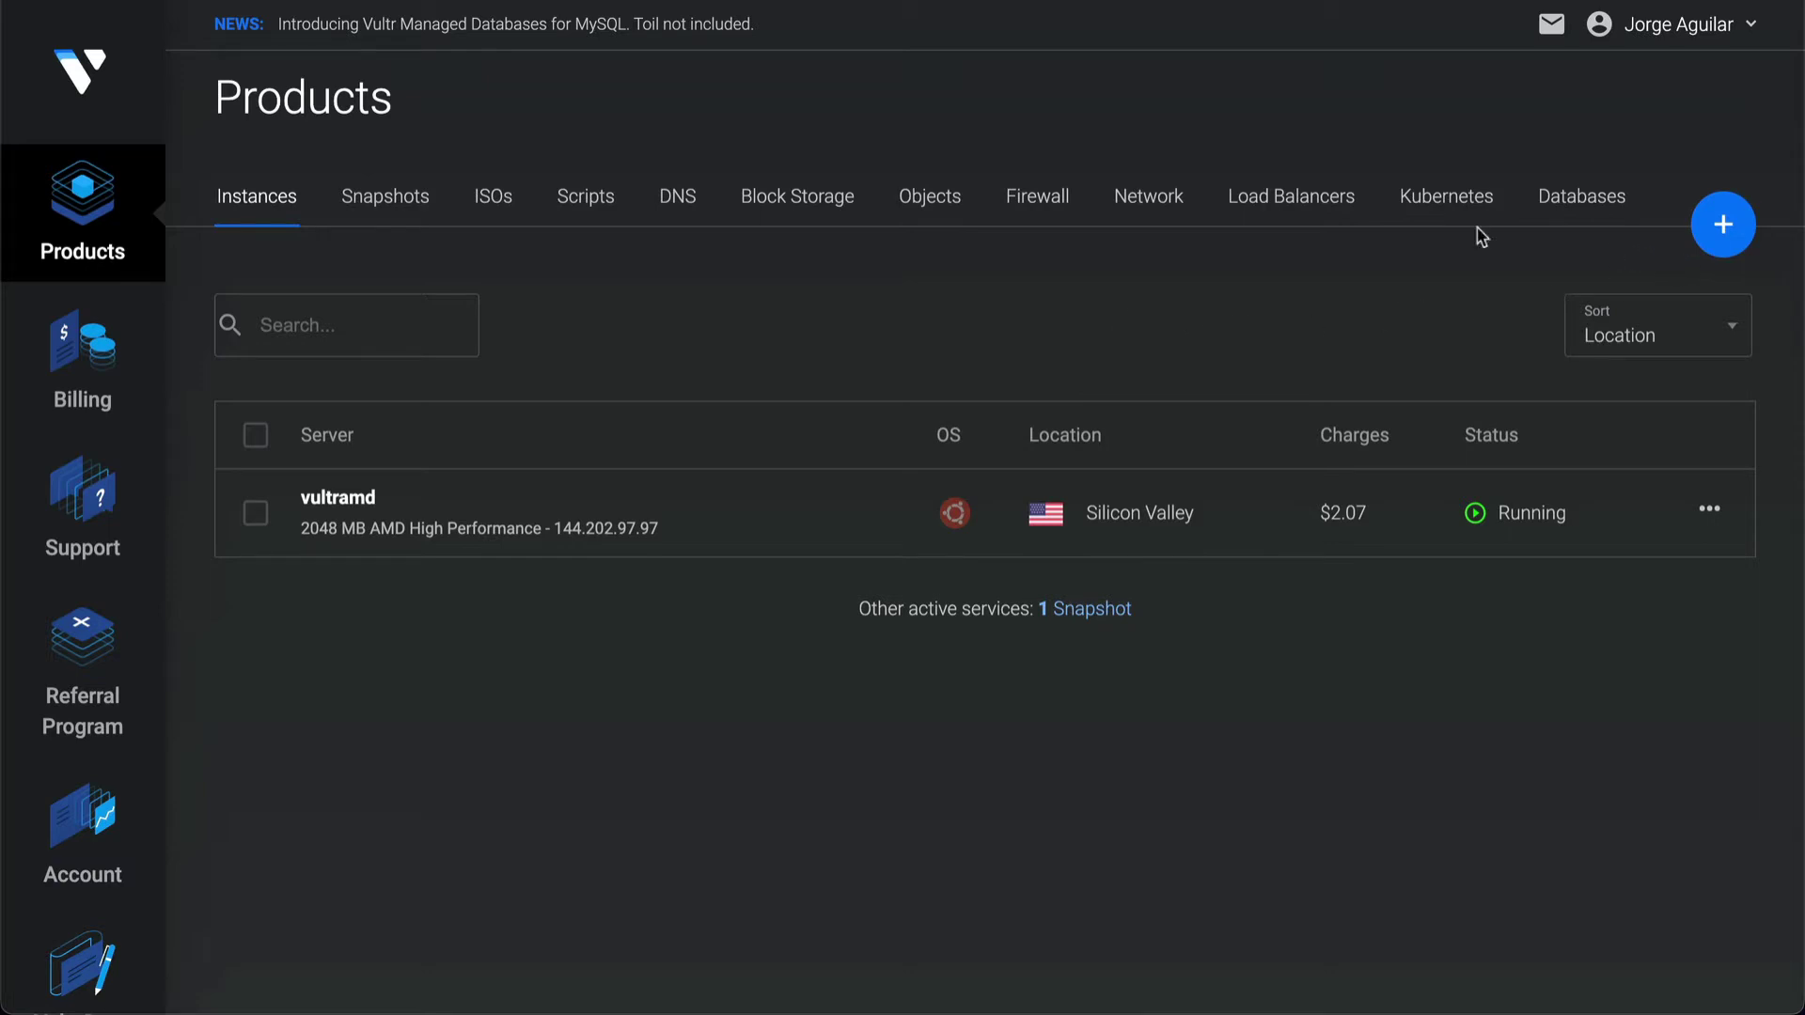
Step: Start a new Vultr deployment: Cloud Compute, Intel Regular Performance, Ubuntu 22.04 LTS x64
mouse_move(1724, 225)
click(1589, 293)
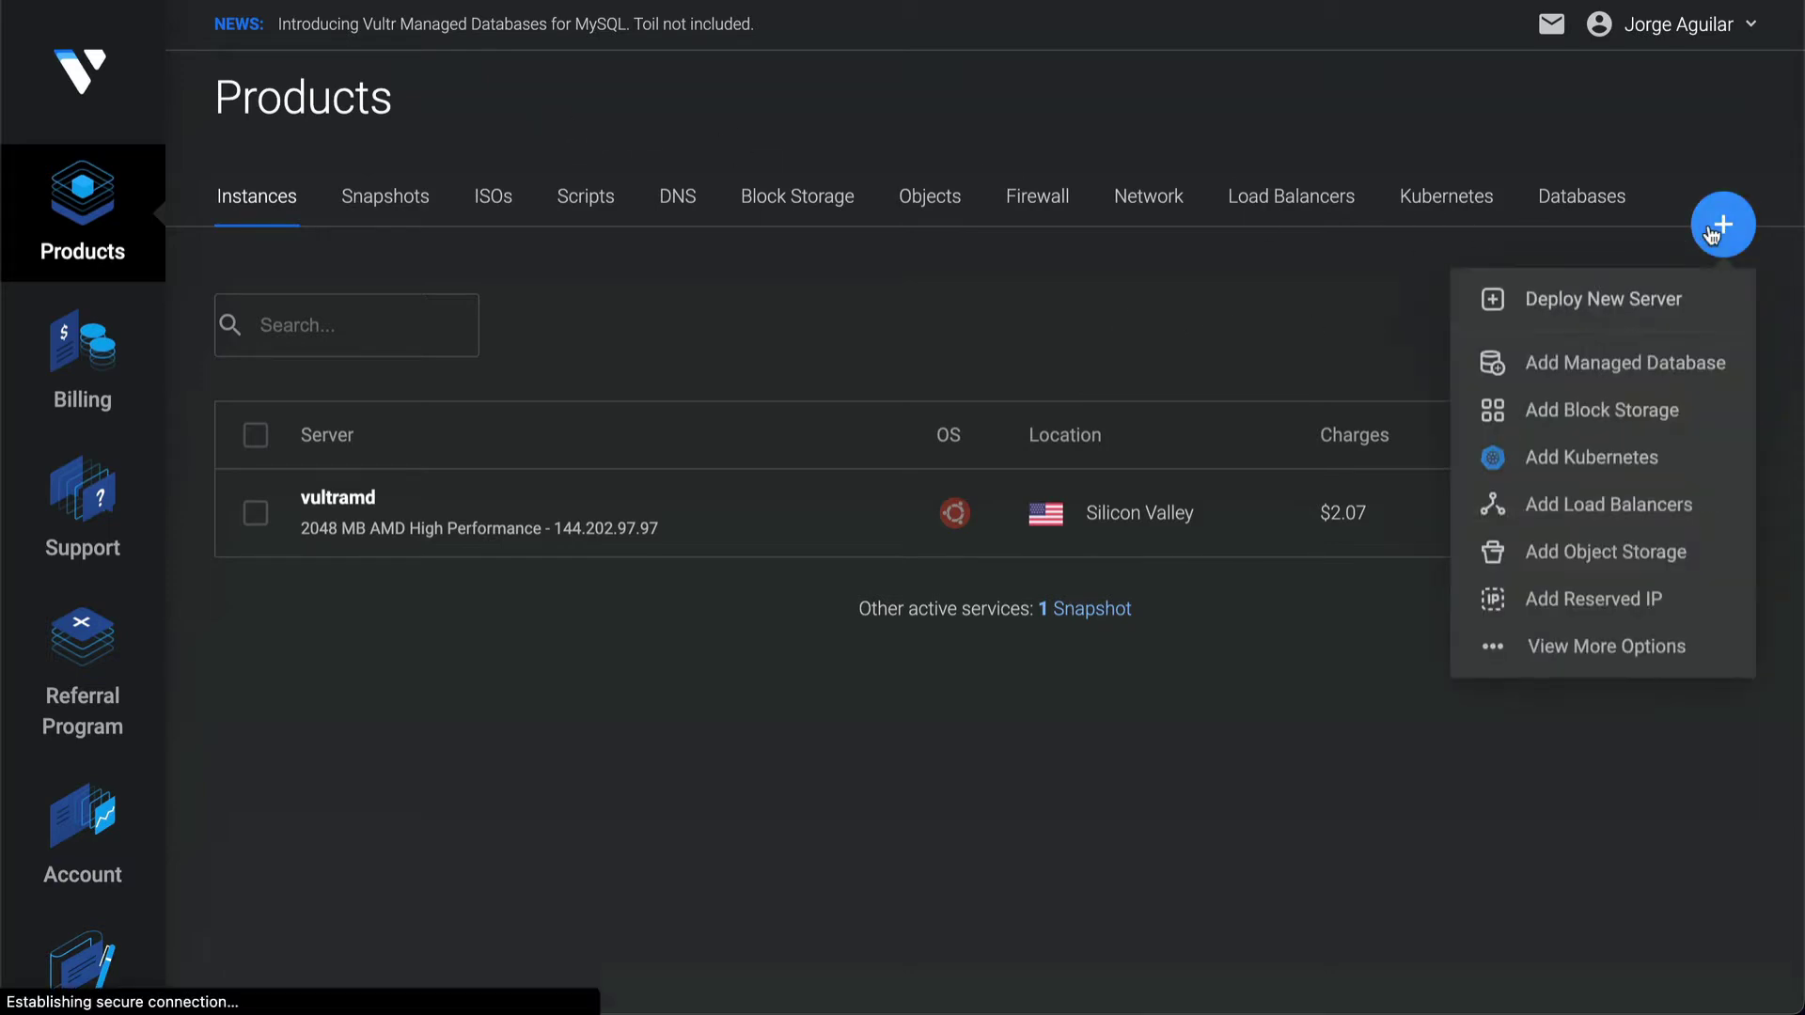
scroll(564, 512, down, 3)
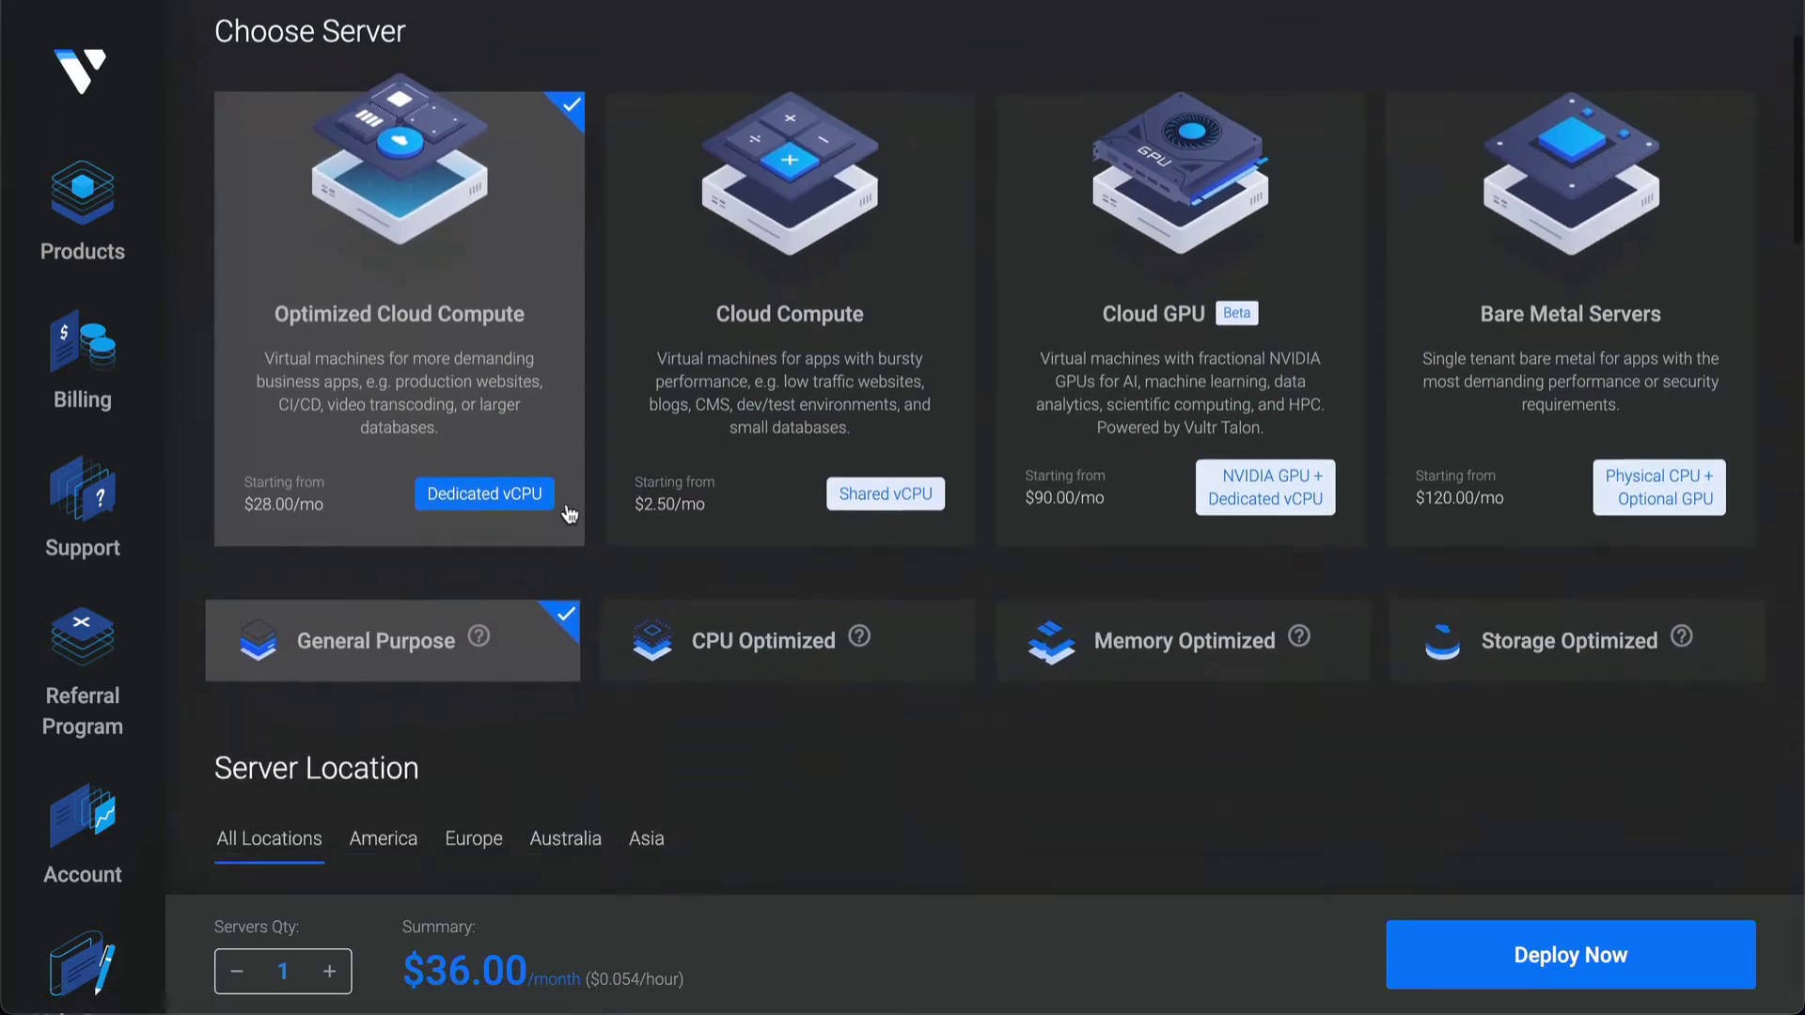
click(840, 246)
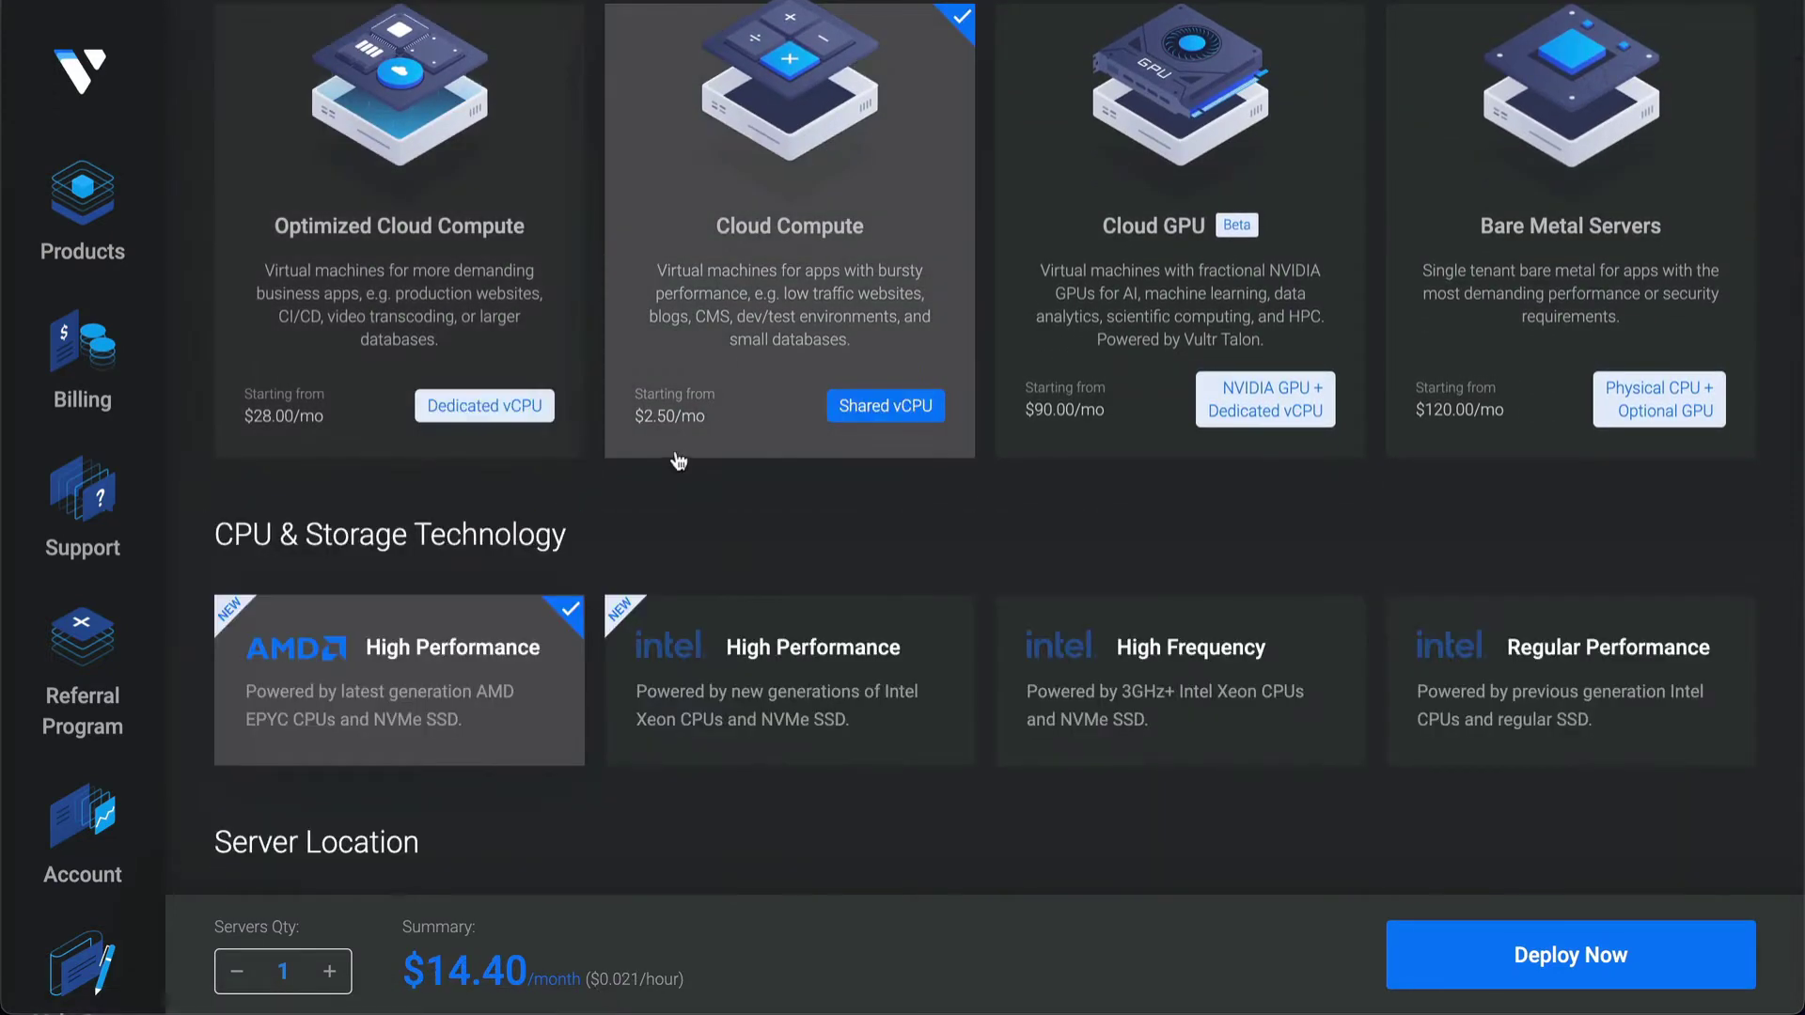
scroll(677, 455, down, 4)
click(1234, 310)
click(1406, 319)
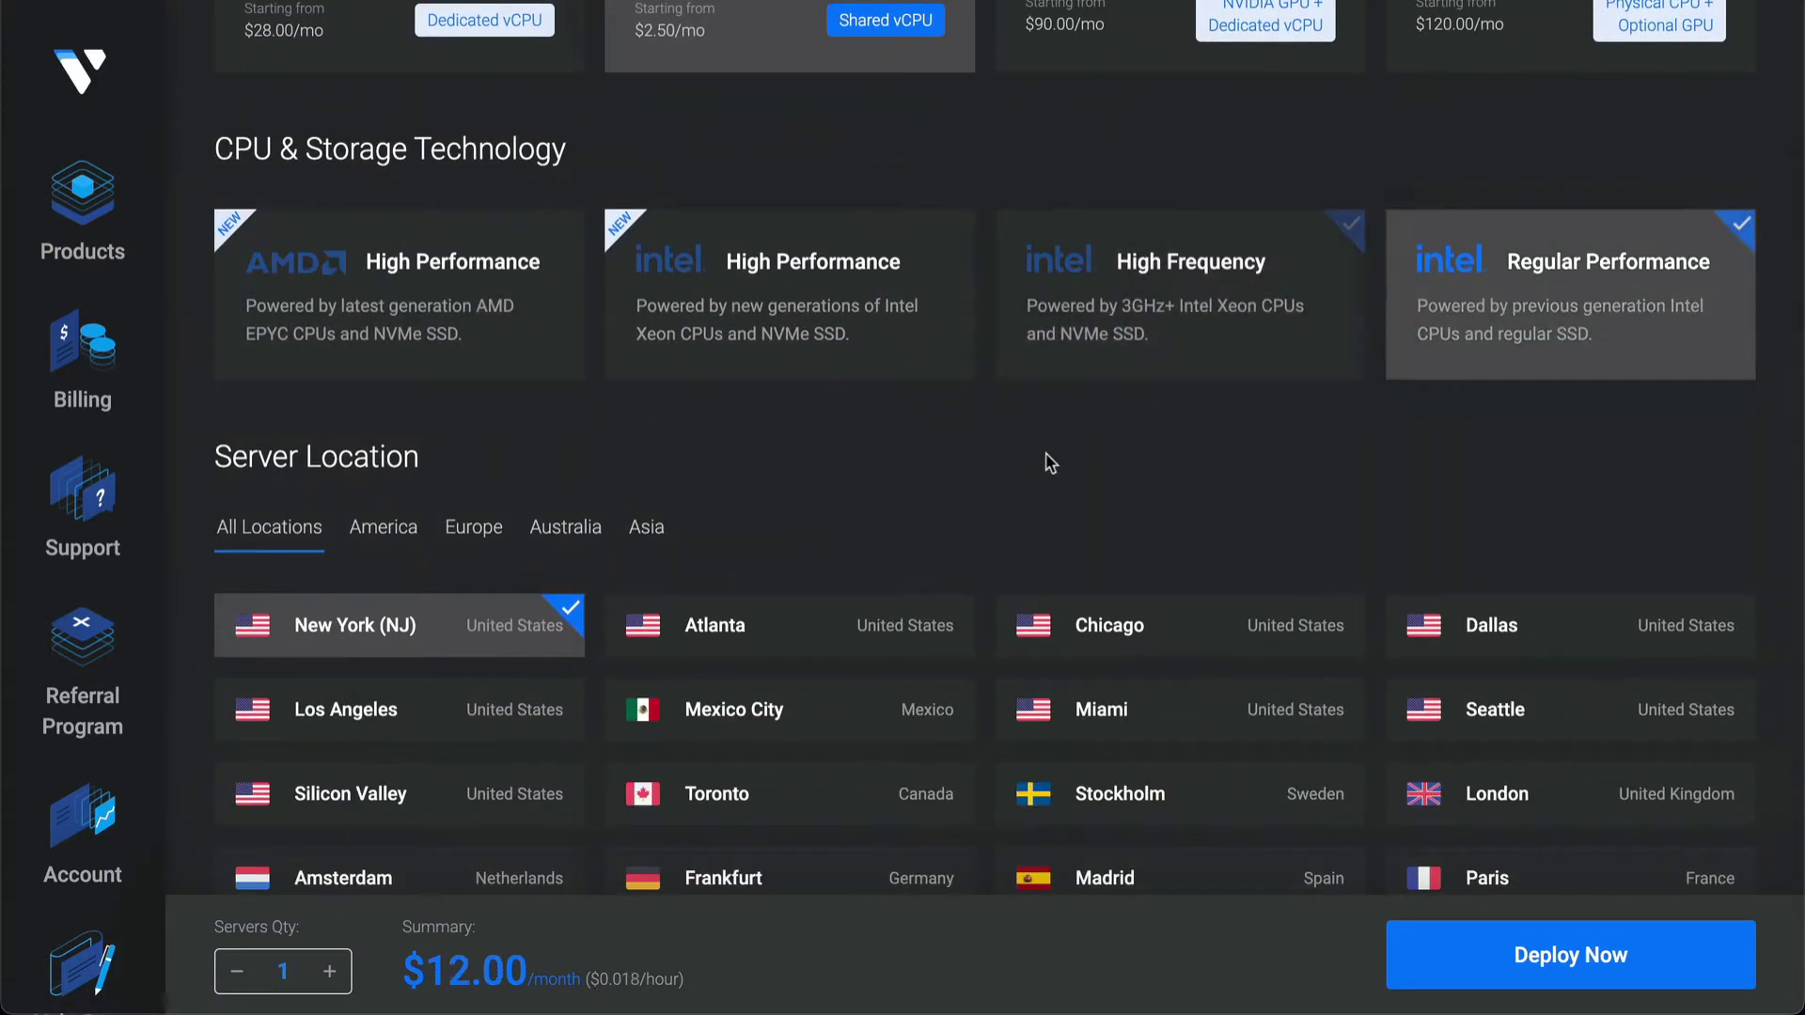
scroll(985, 489, down, 5)
scroll(984, 498, down, 8)
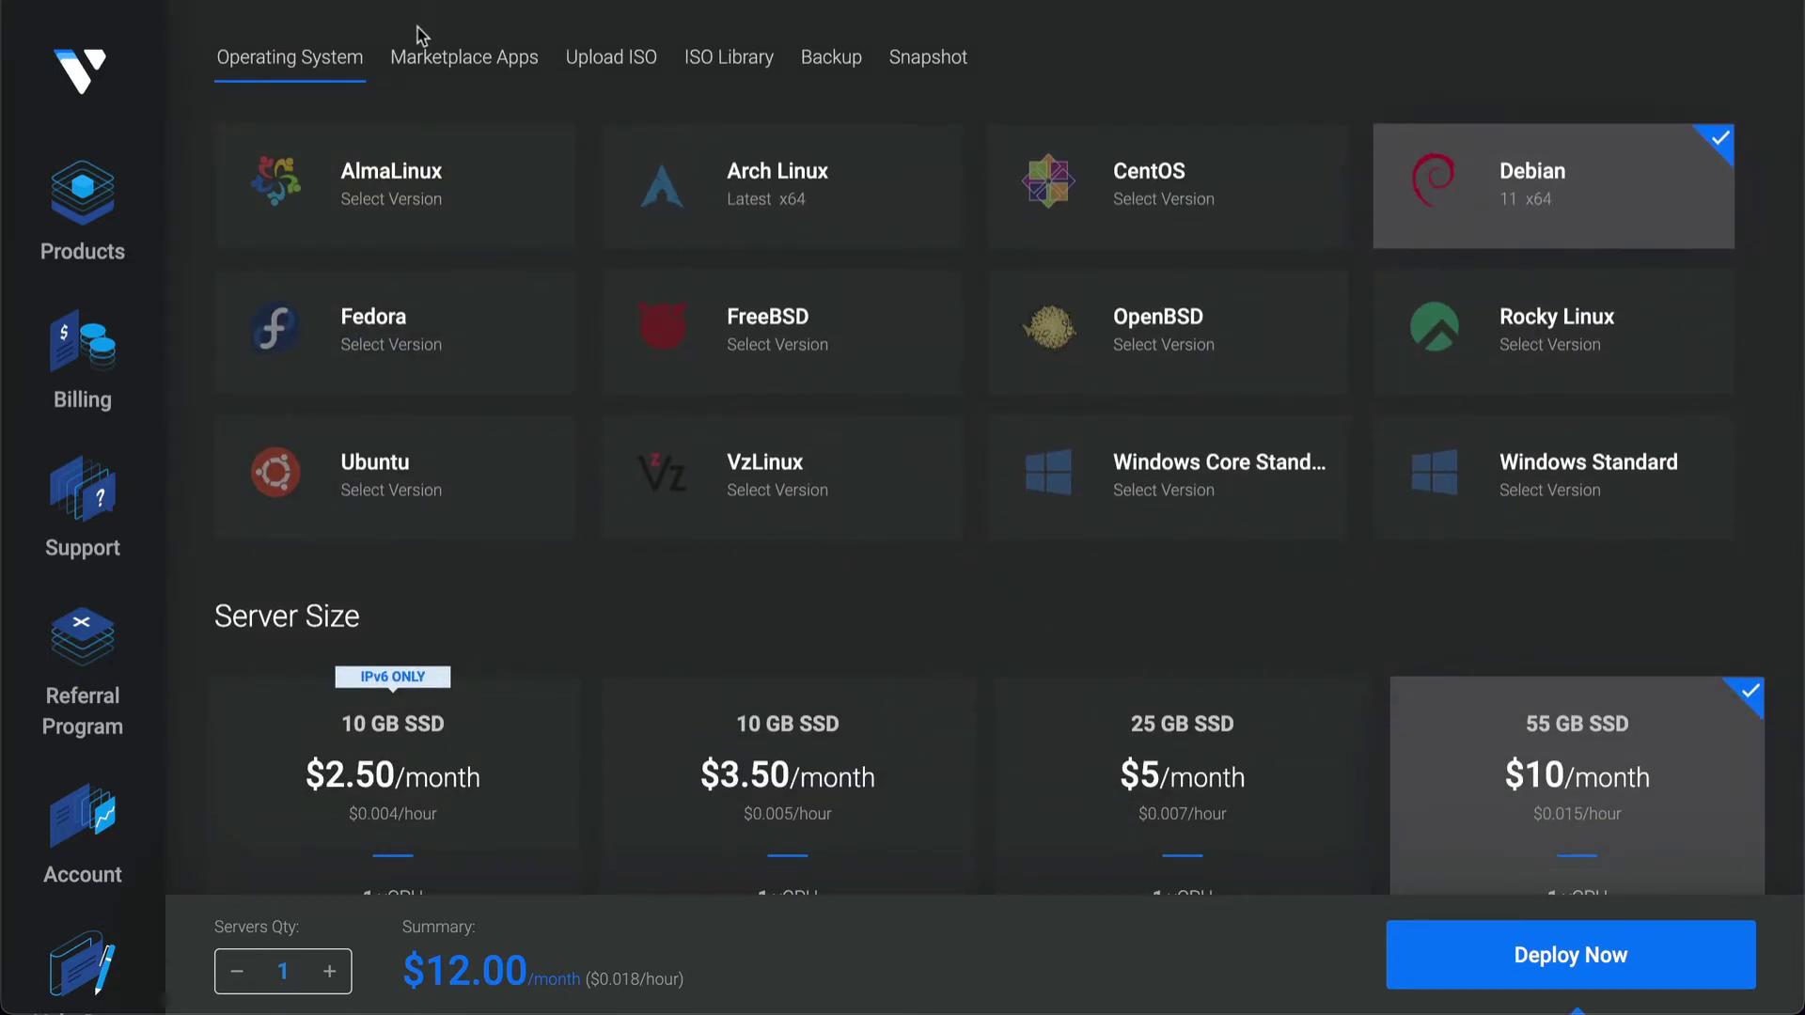
click(416, 470)
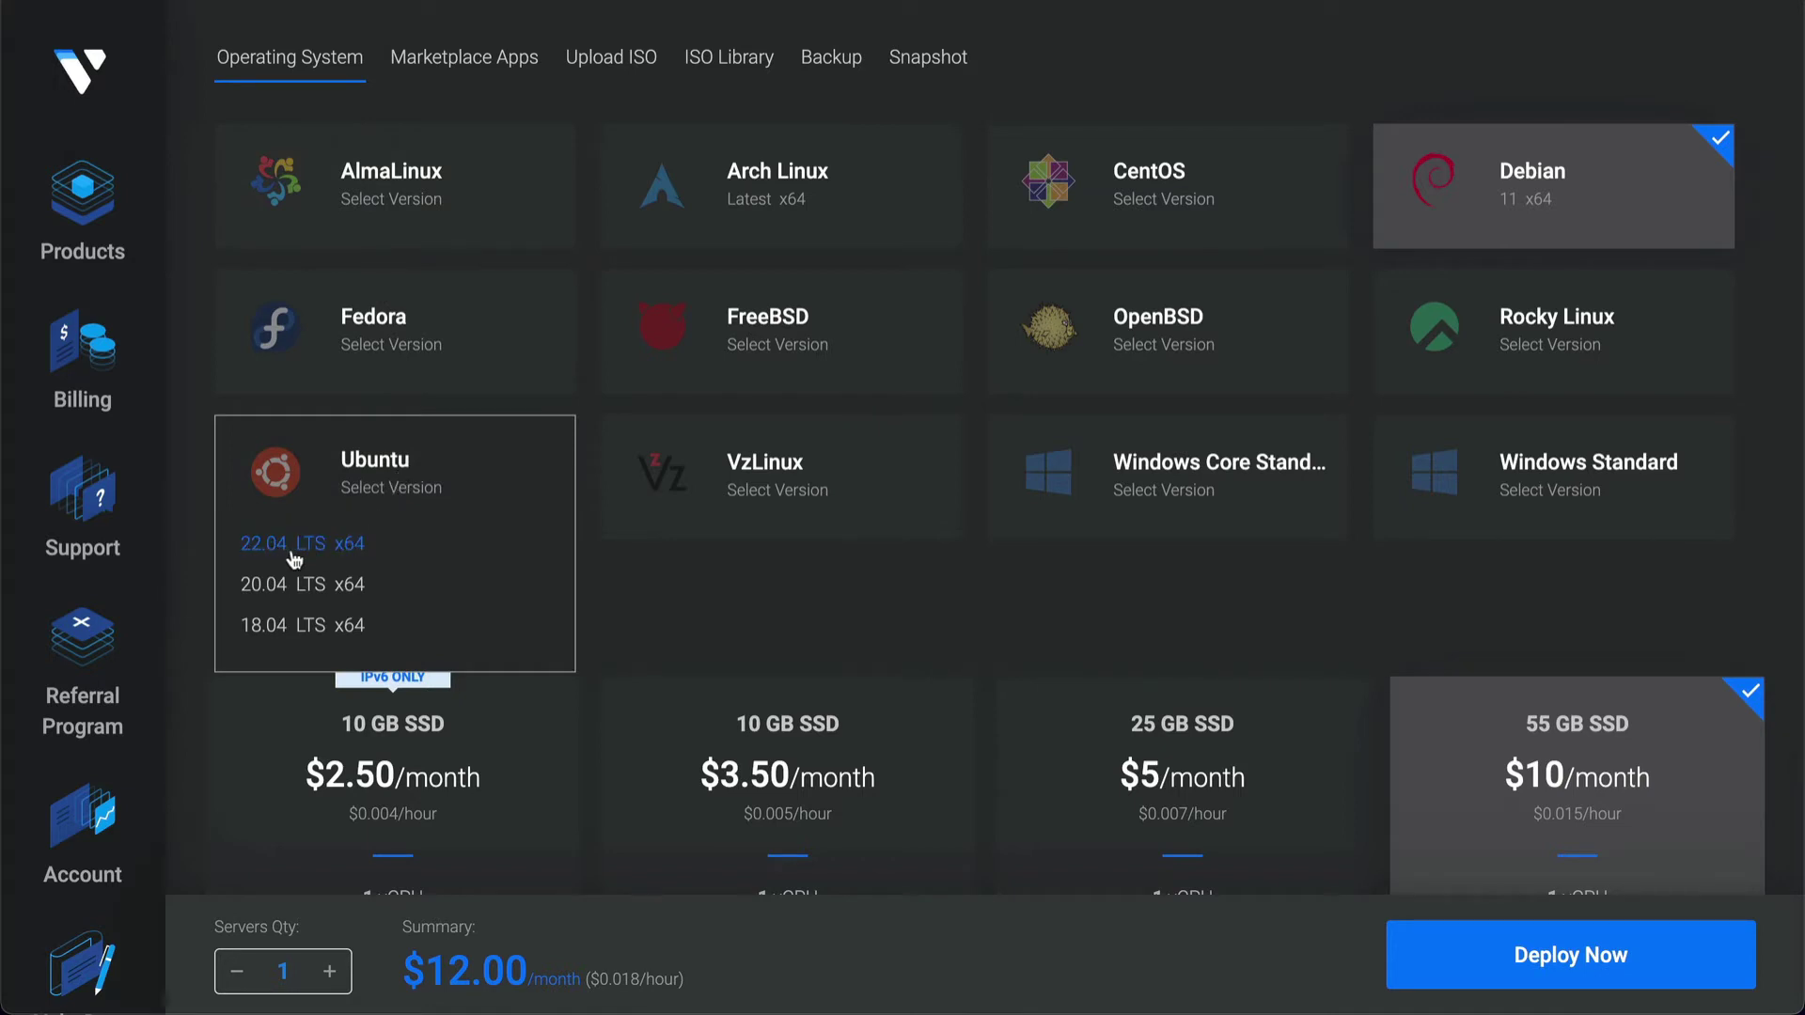
click(335, 550)
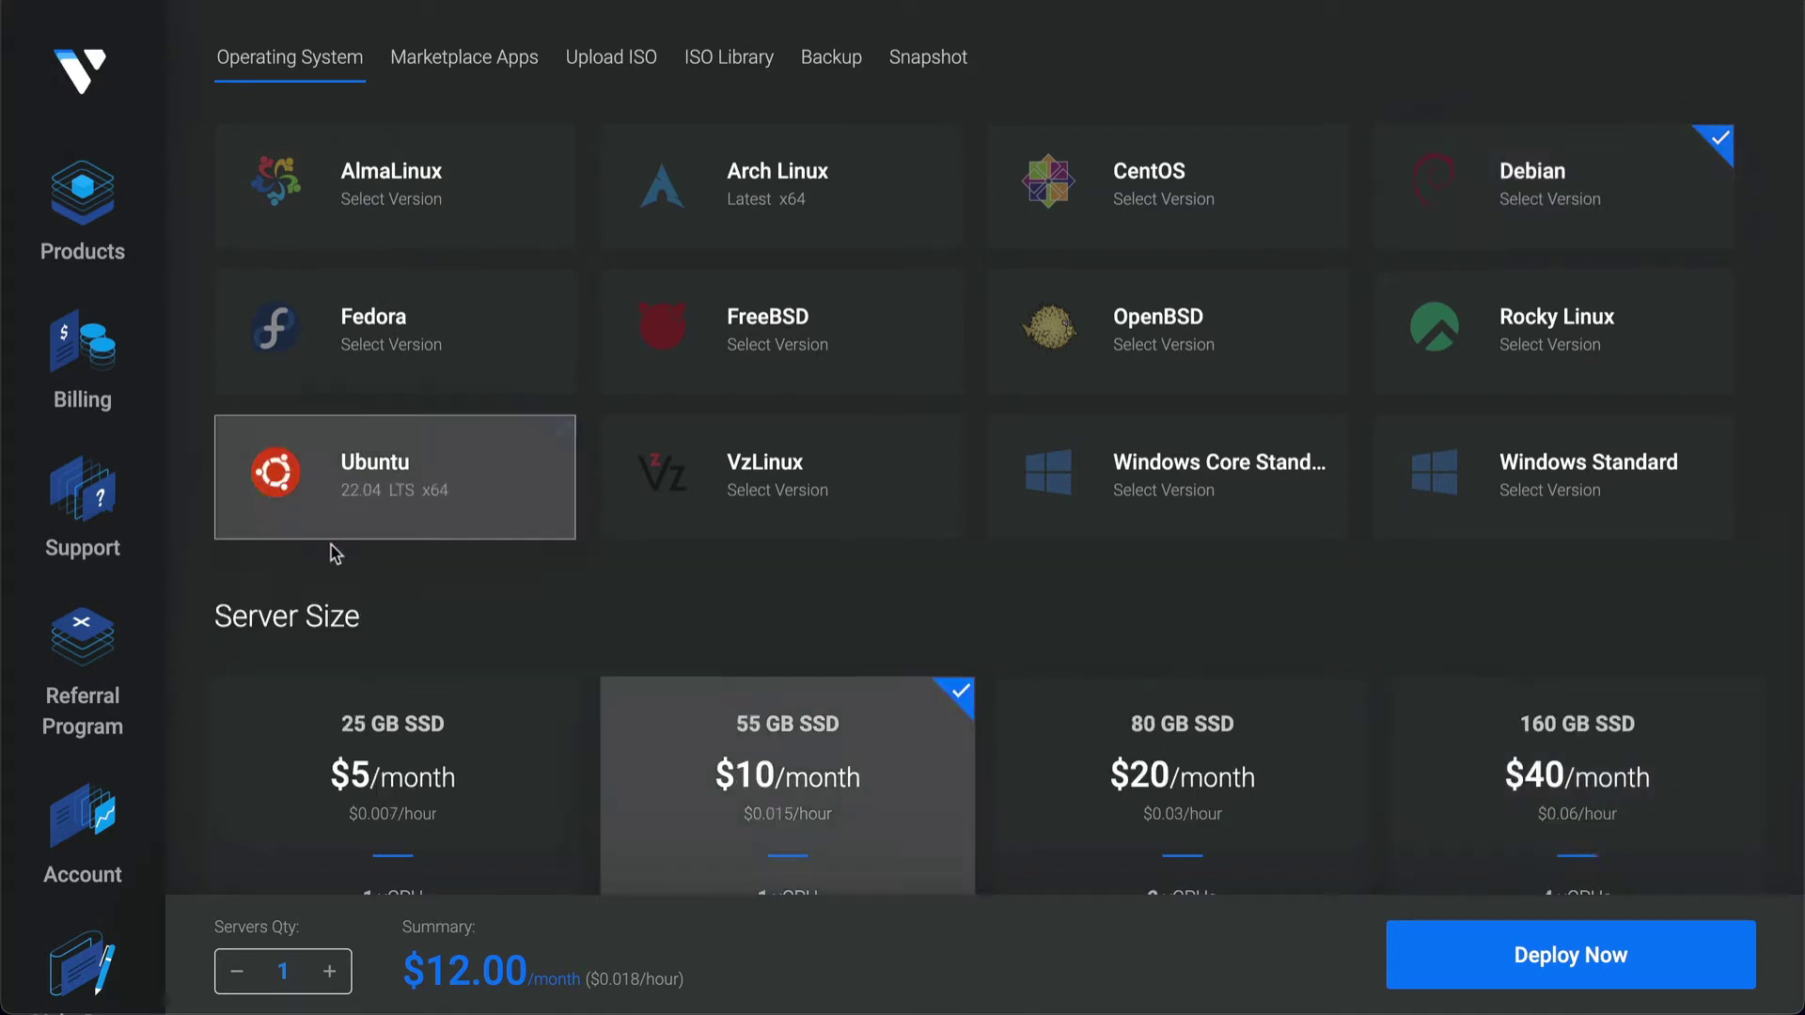
Step: Pick the 25 GB SSD $5/month plan, decline the upgrade offer, and disable auto backups
scroll(618, 648, down, 3)
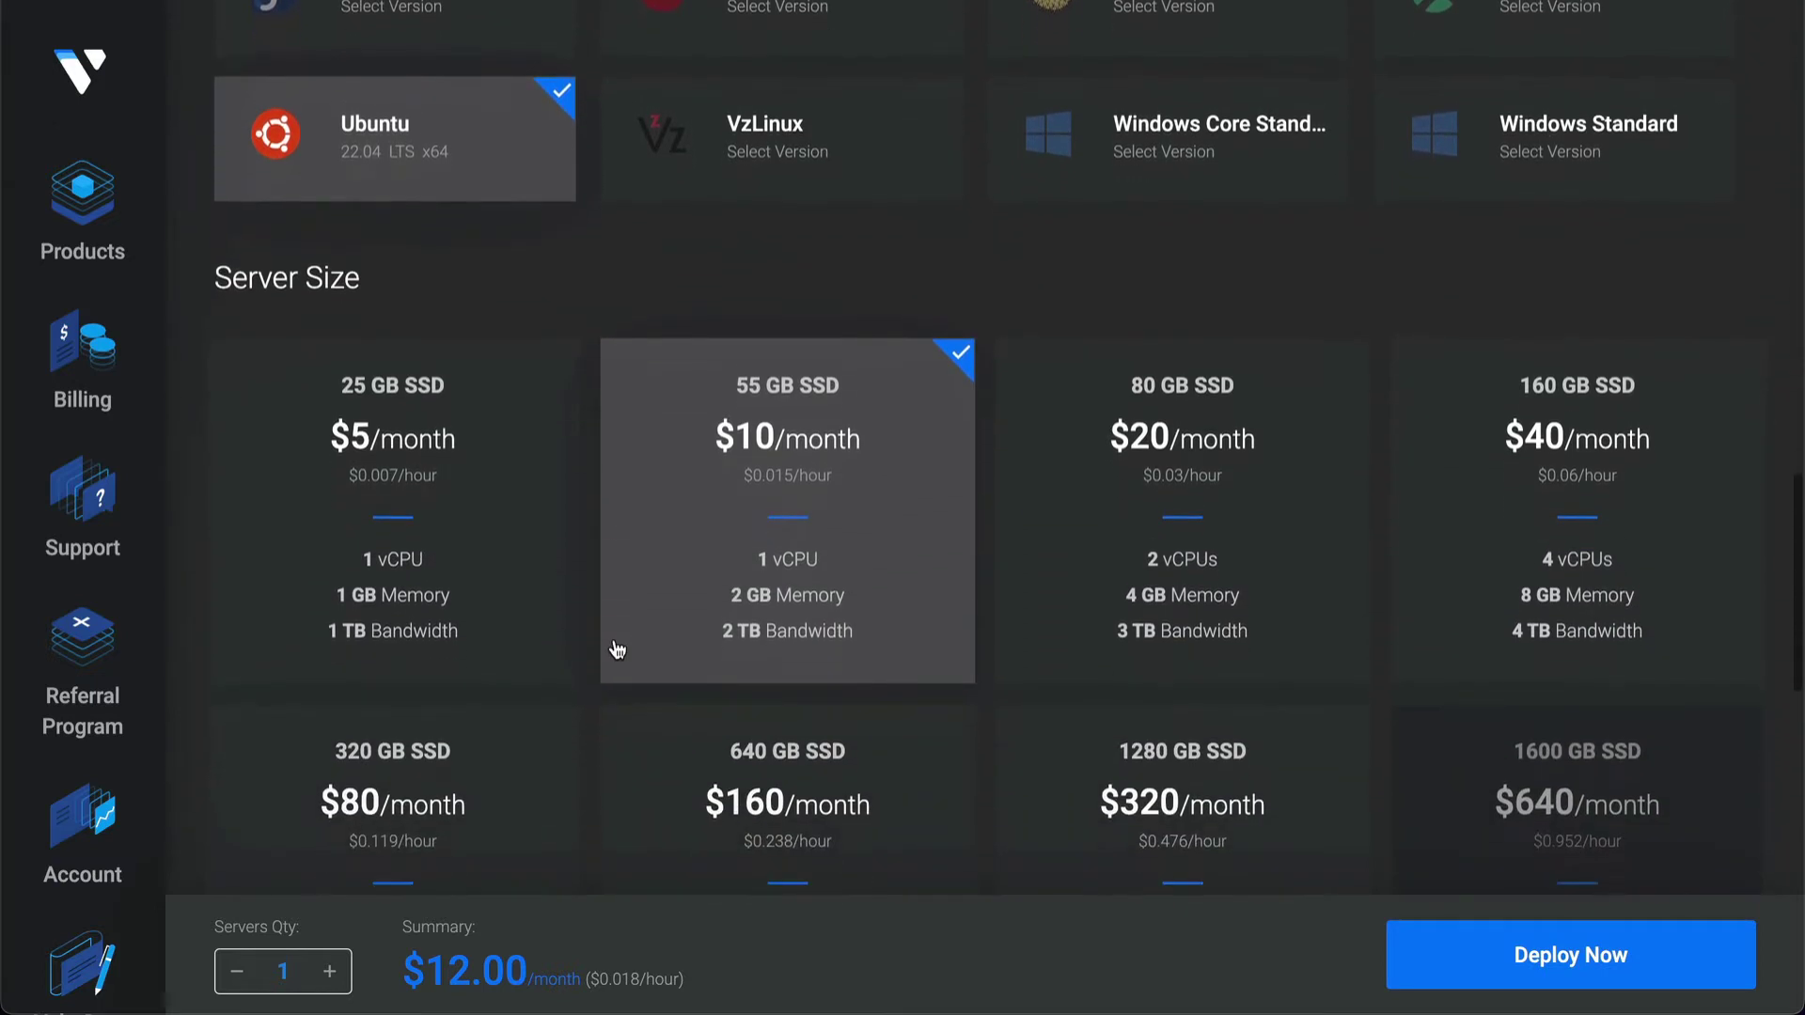
click(513, 560)
scroll(684, 573, down, 2)
scroll(684, 573, down, 1)
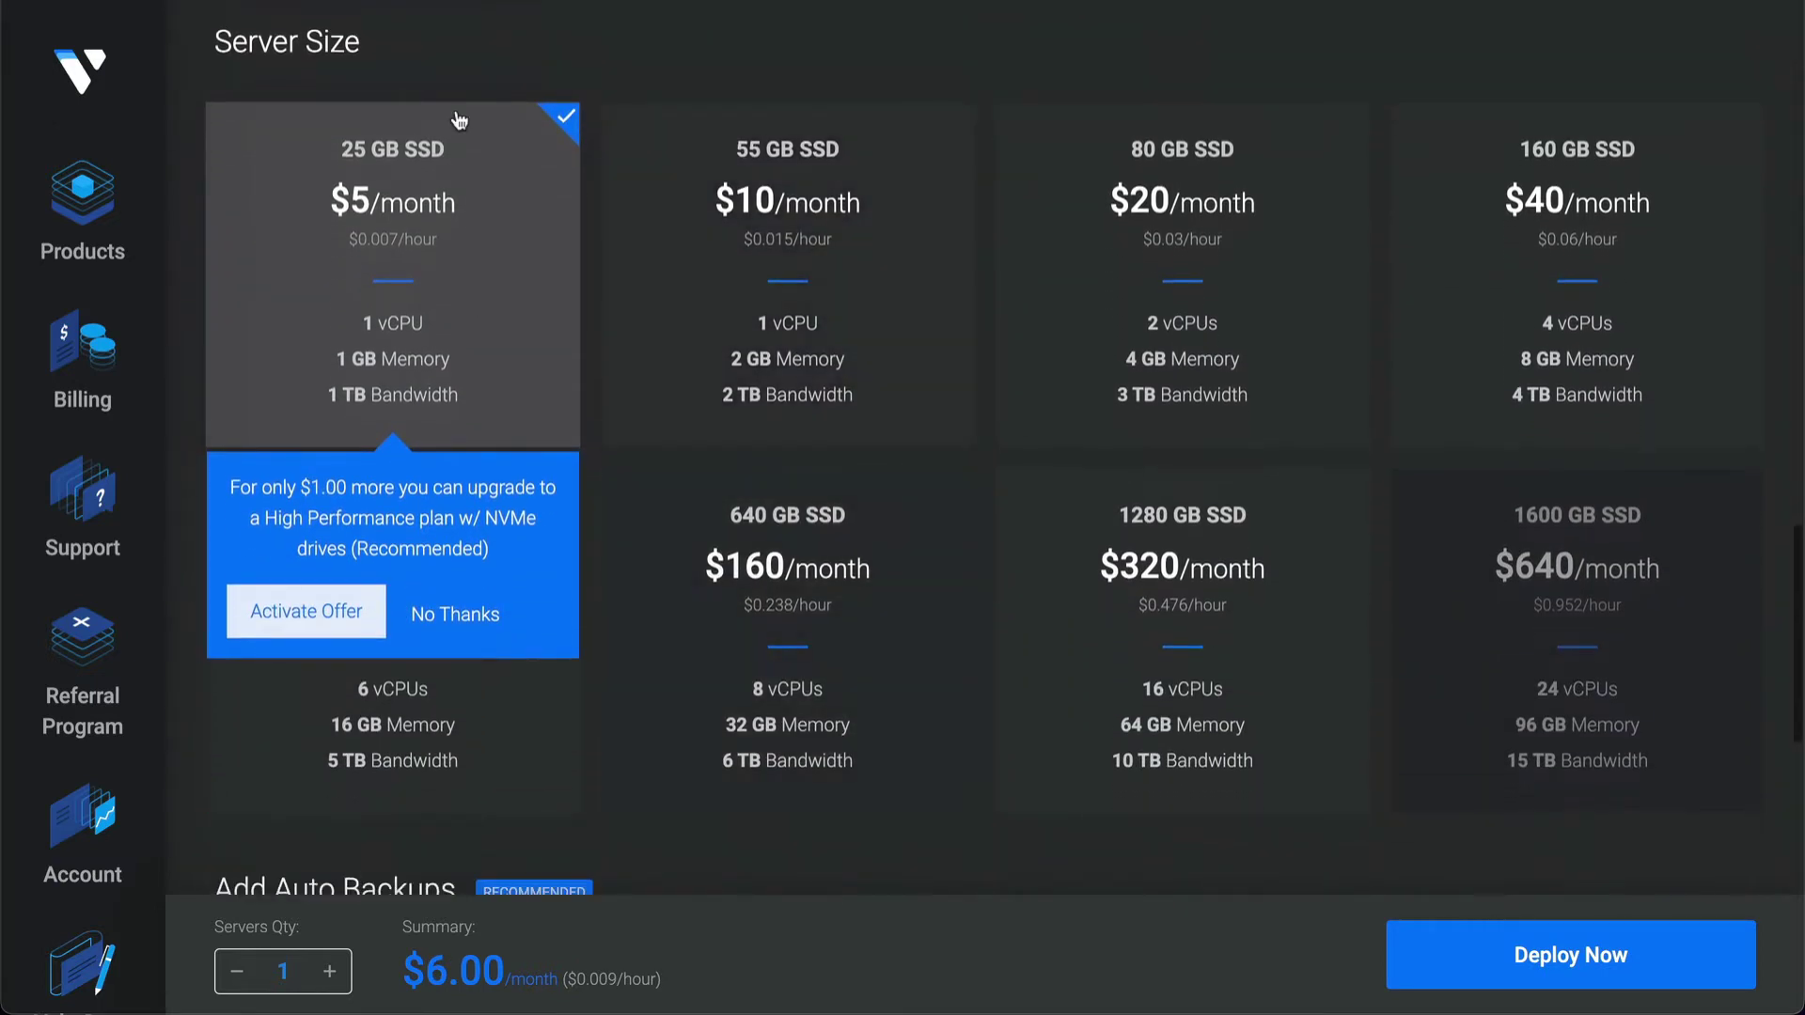
click(455, 615)
scroll(676, 629, down, 3)
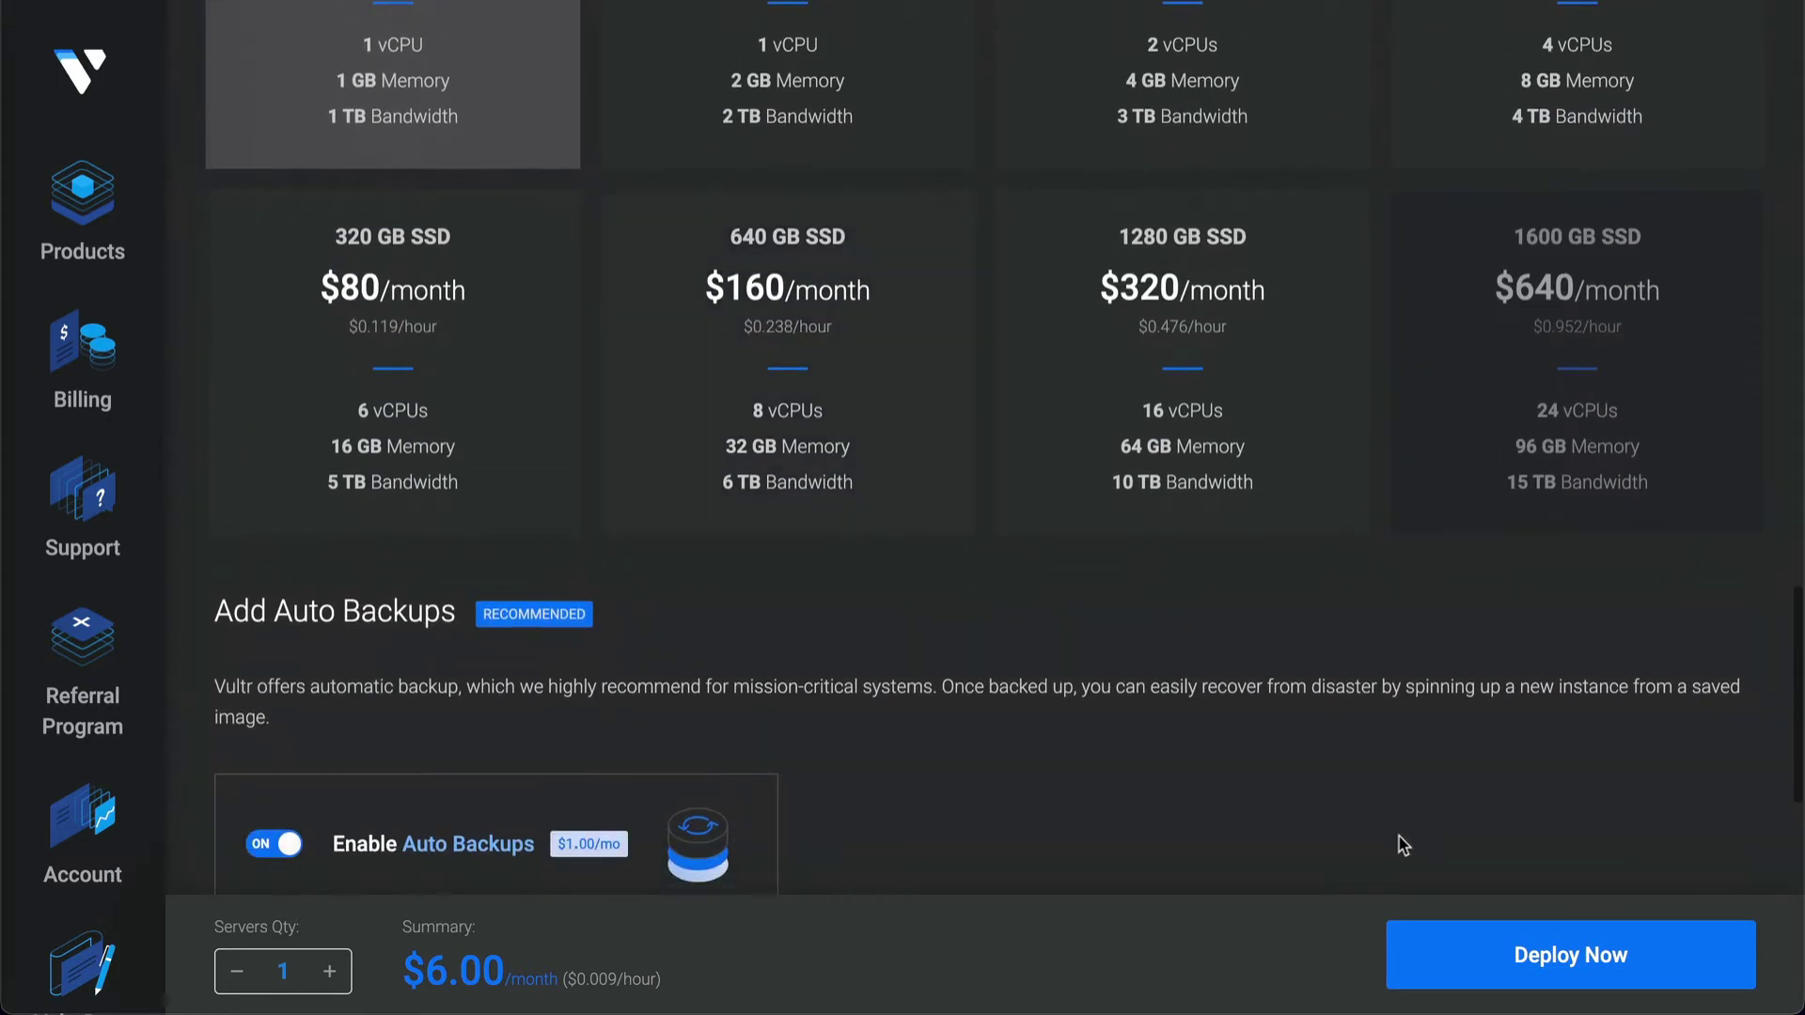
scroll(1402, 846, down, 6)
click(291, 295)
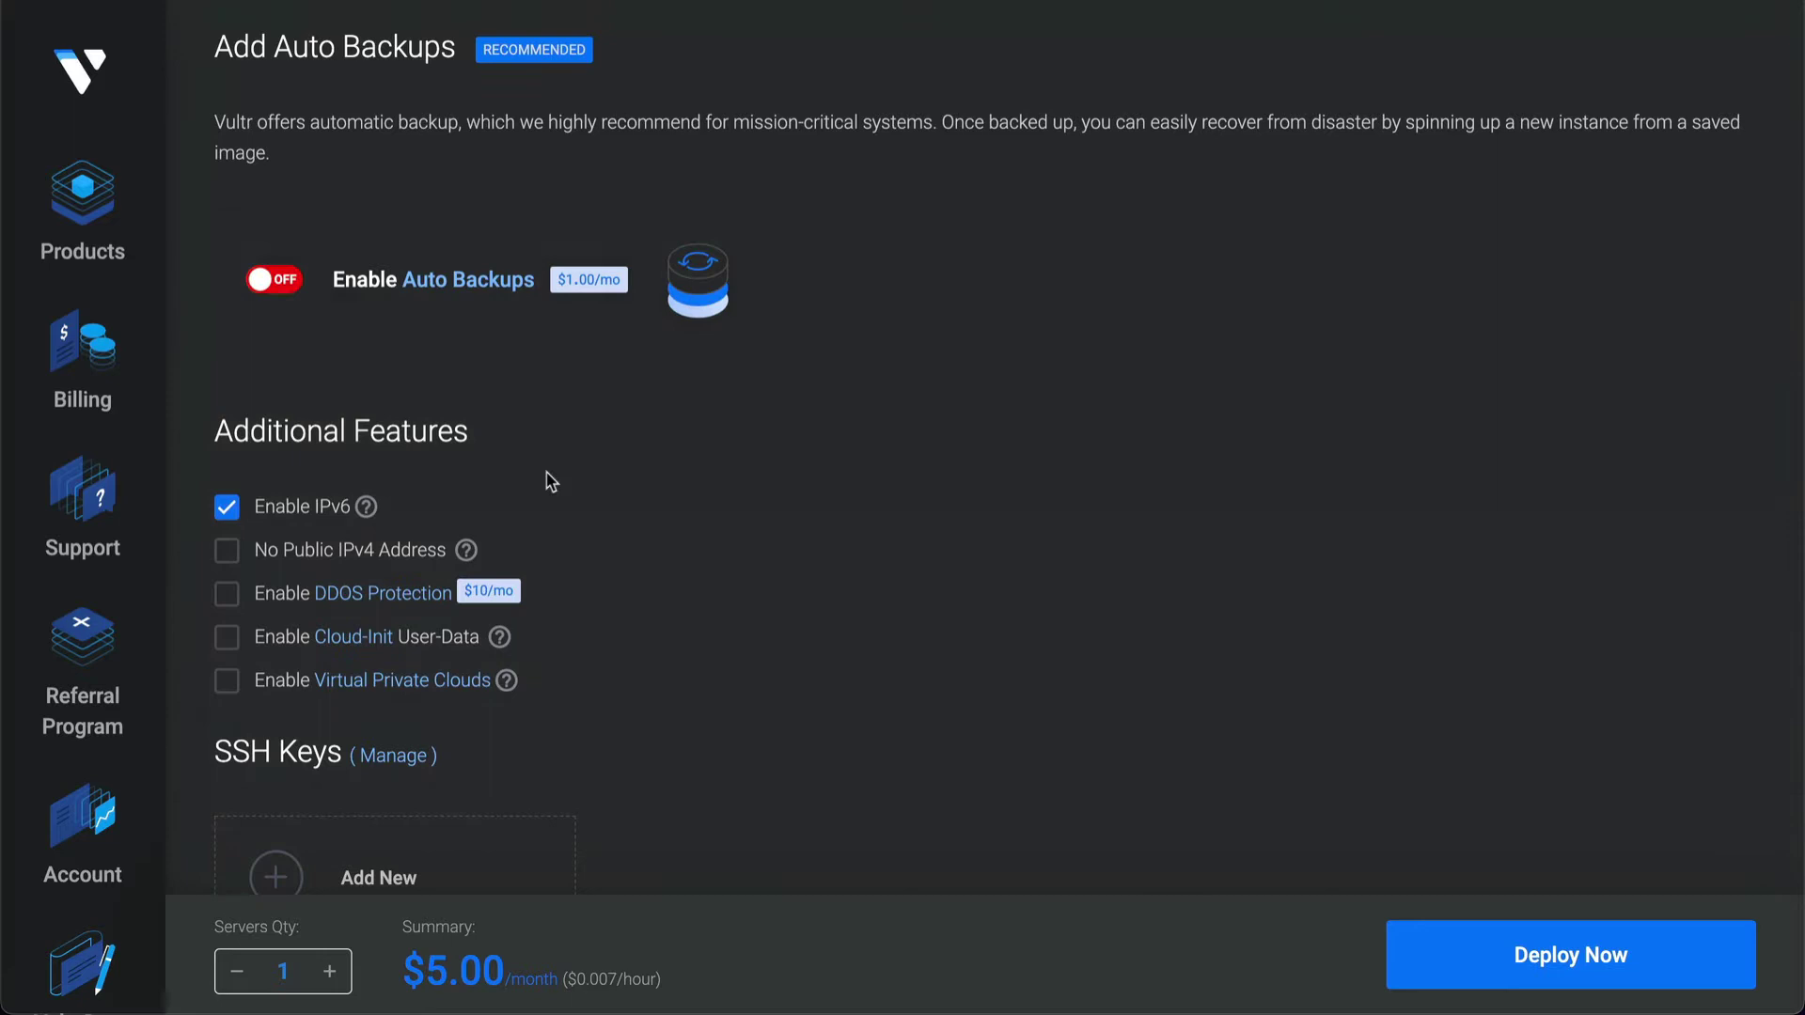
Step: Name the server 'testforvideo' and deploy it
scroll(637, 605, down, 4)
click(620, 716)
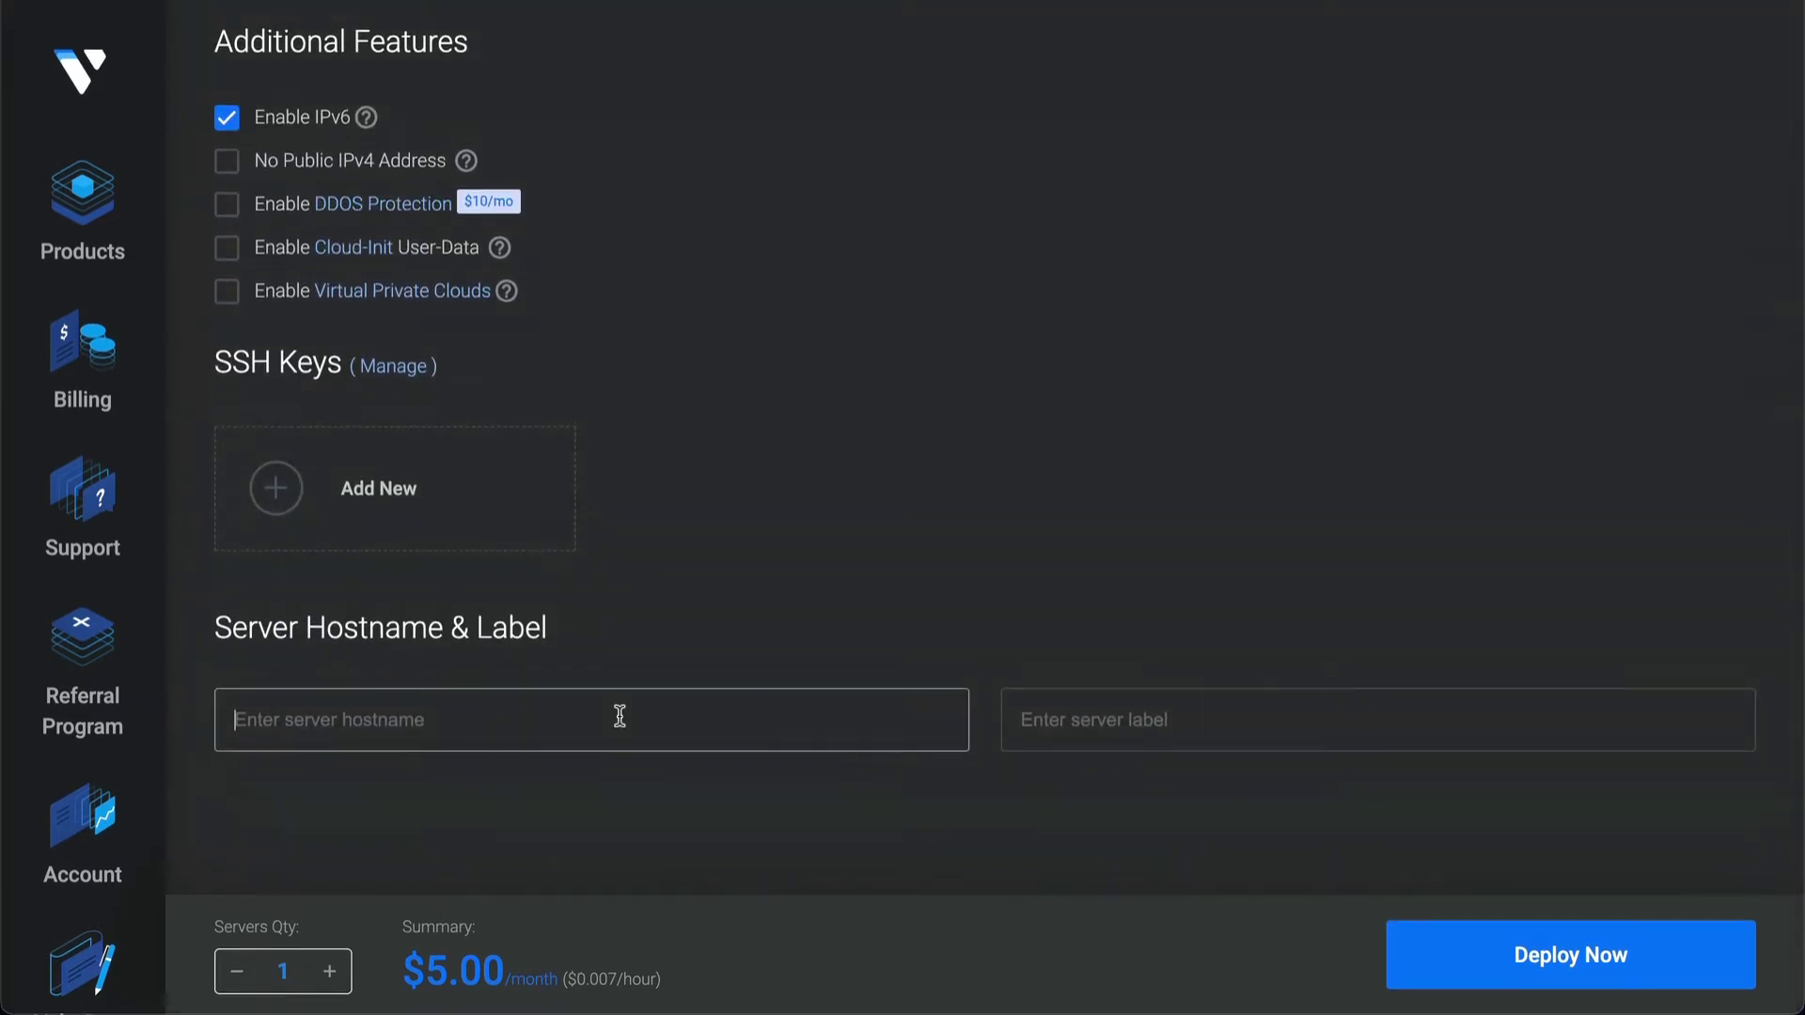
text(testforvide)
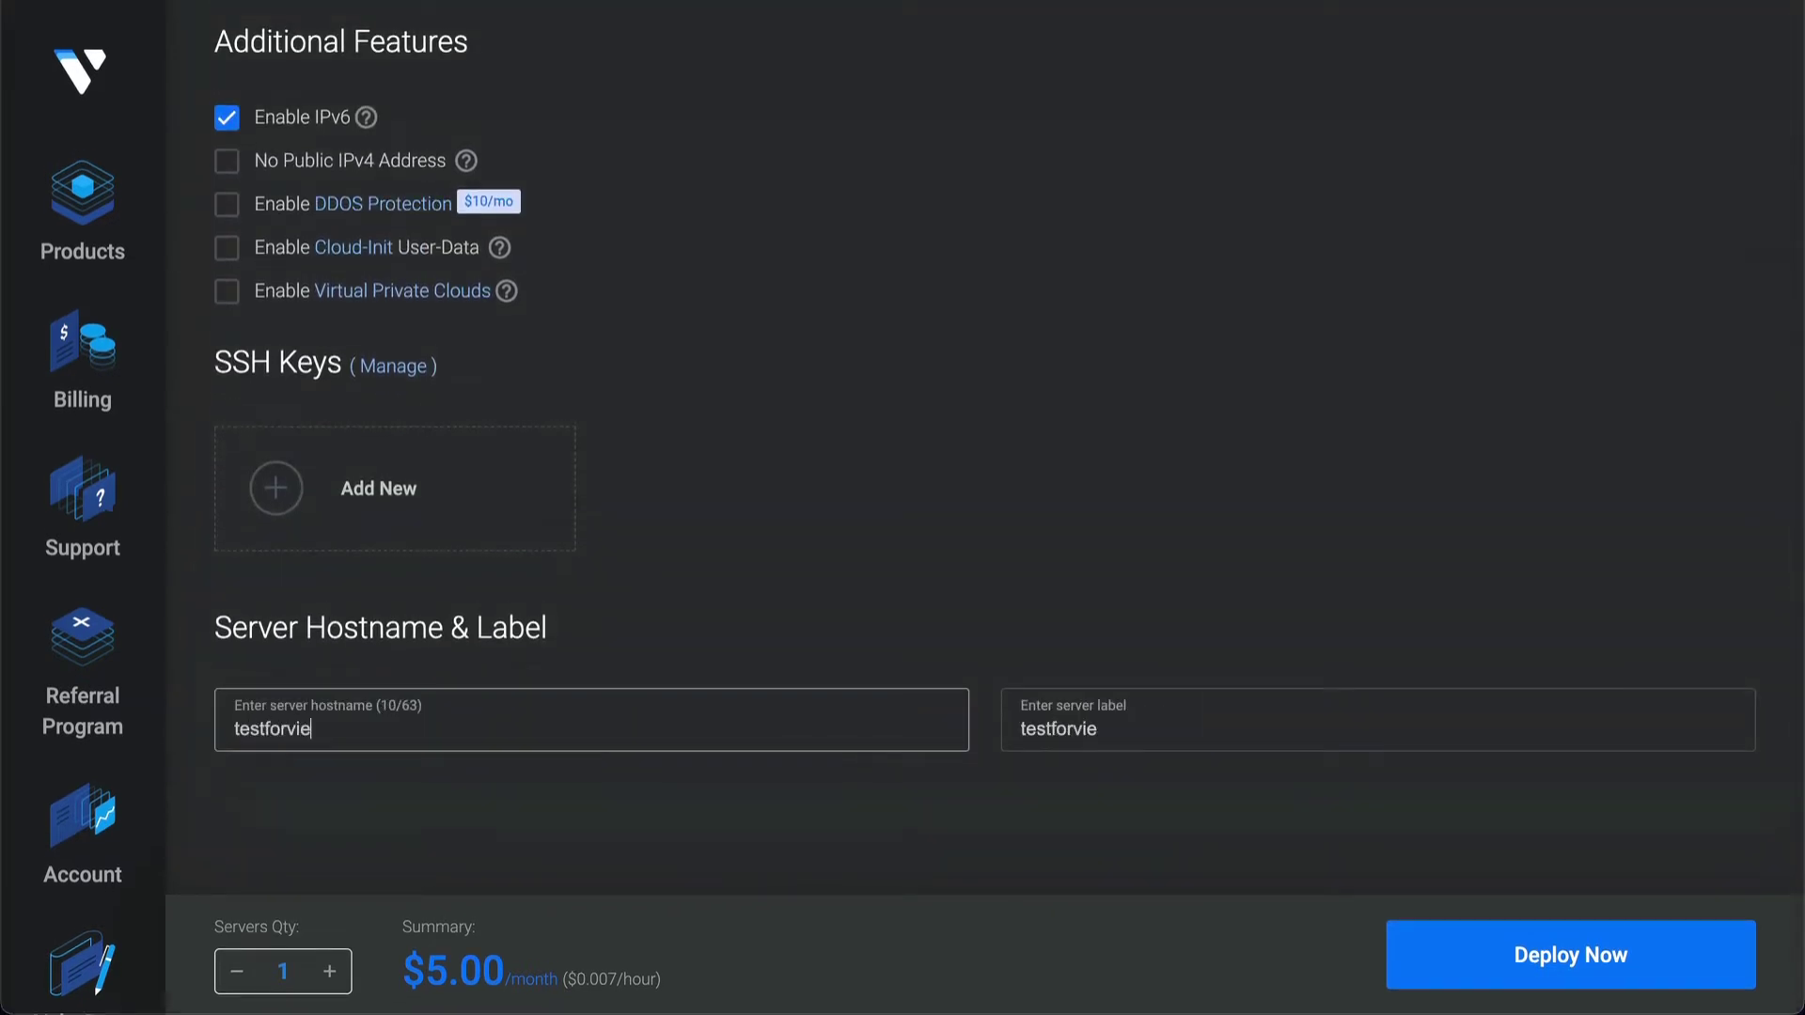
key(BackSpace)
text(deo)
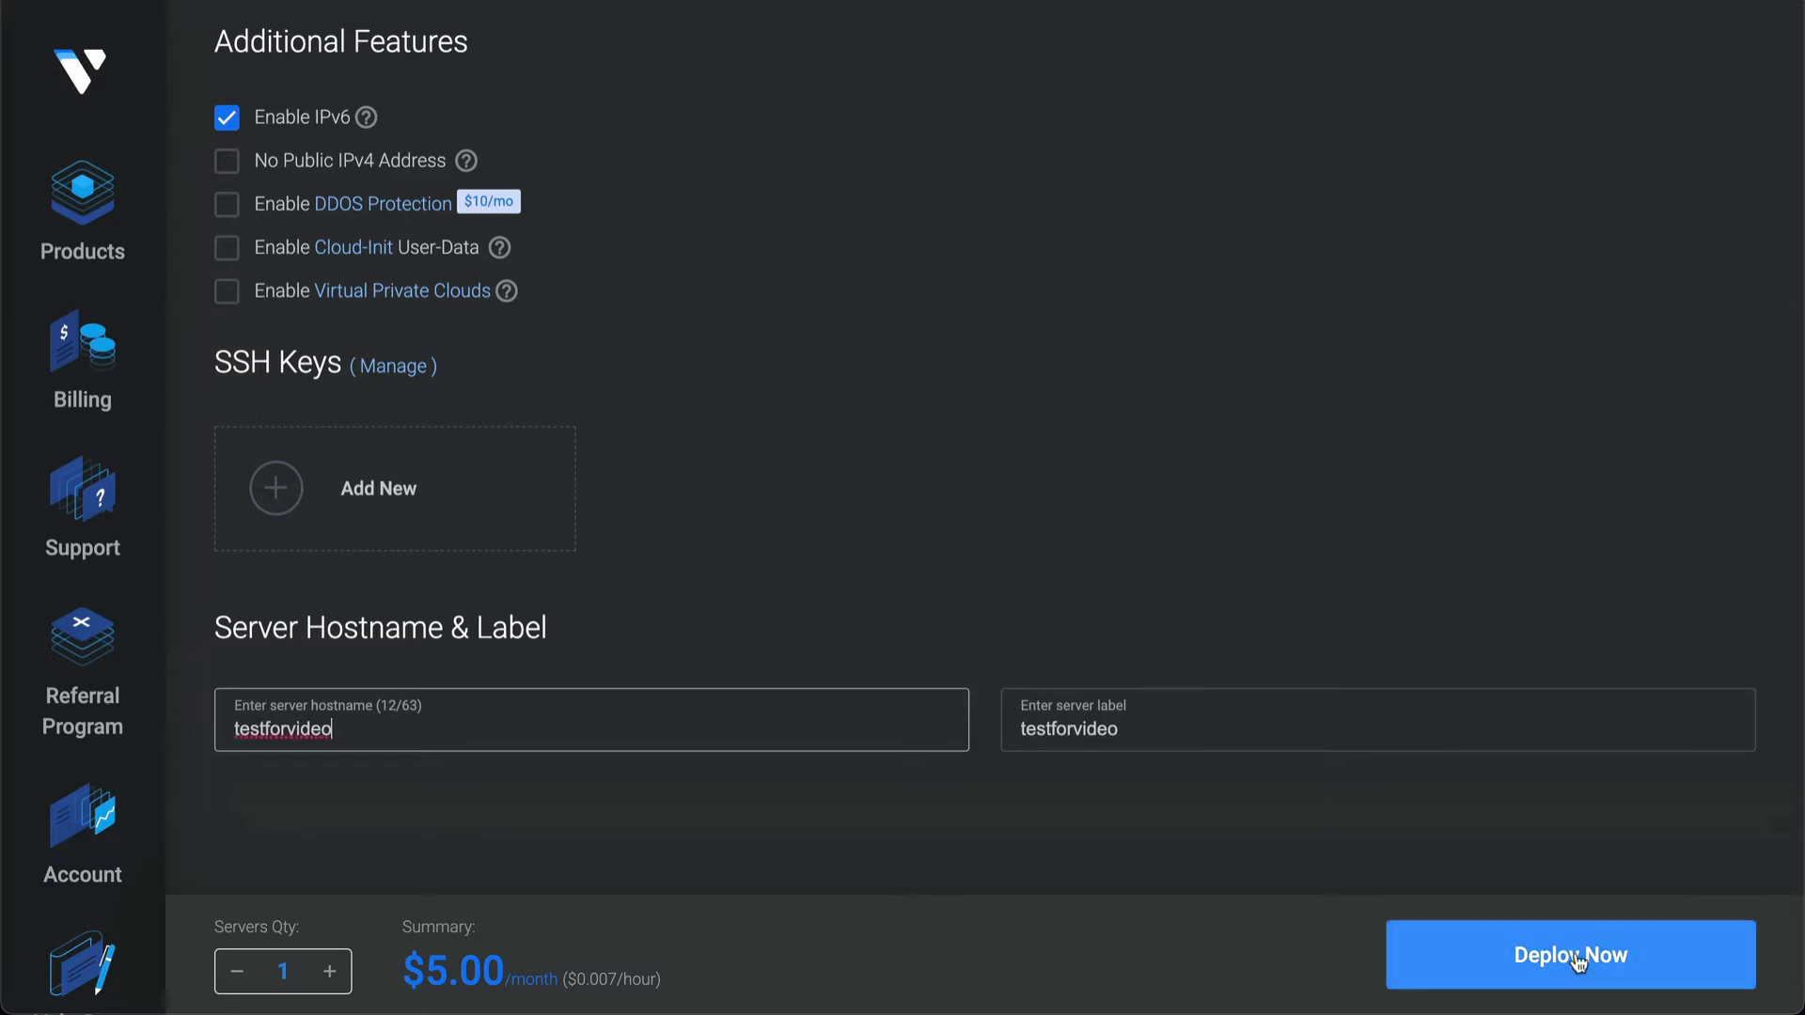
click(1582, 961)
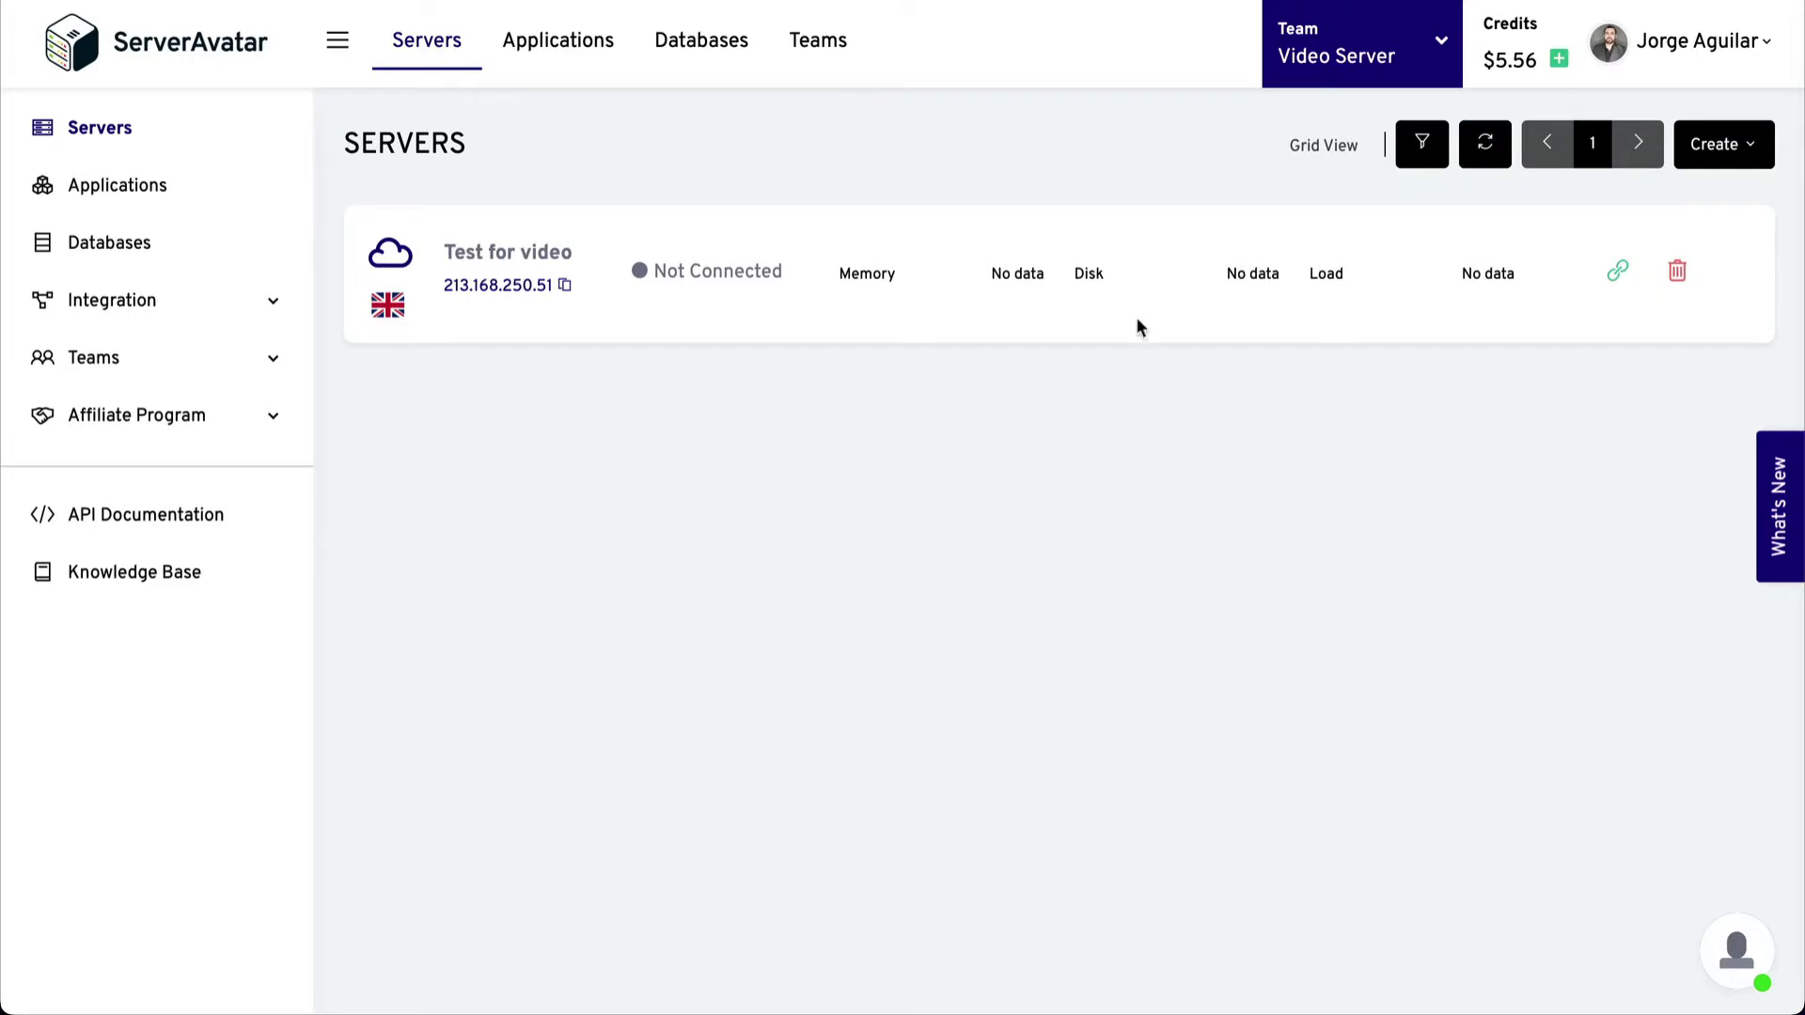
Step: Choose Create > Server on ServerAvatar's Servers page to reach the provider selection
click(1708, 158)
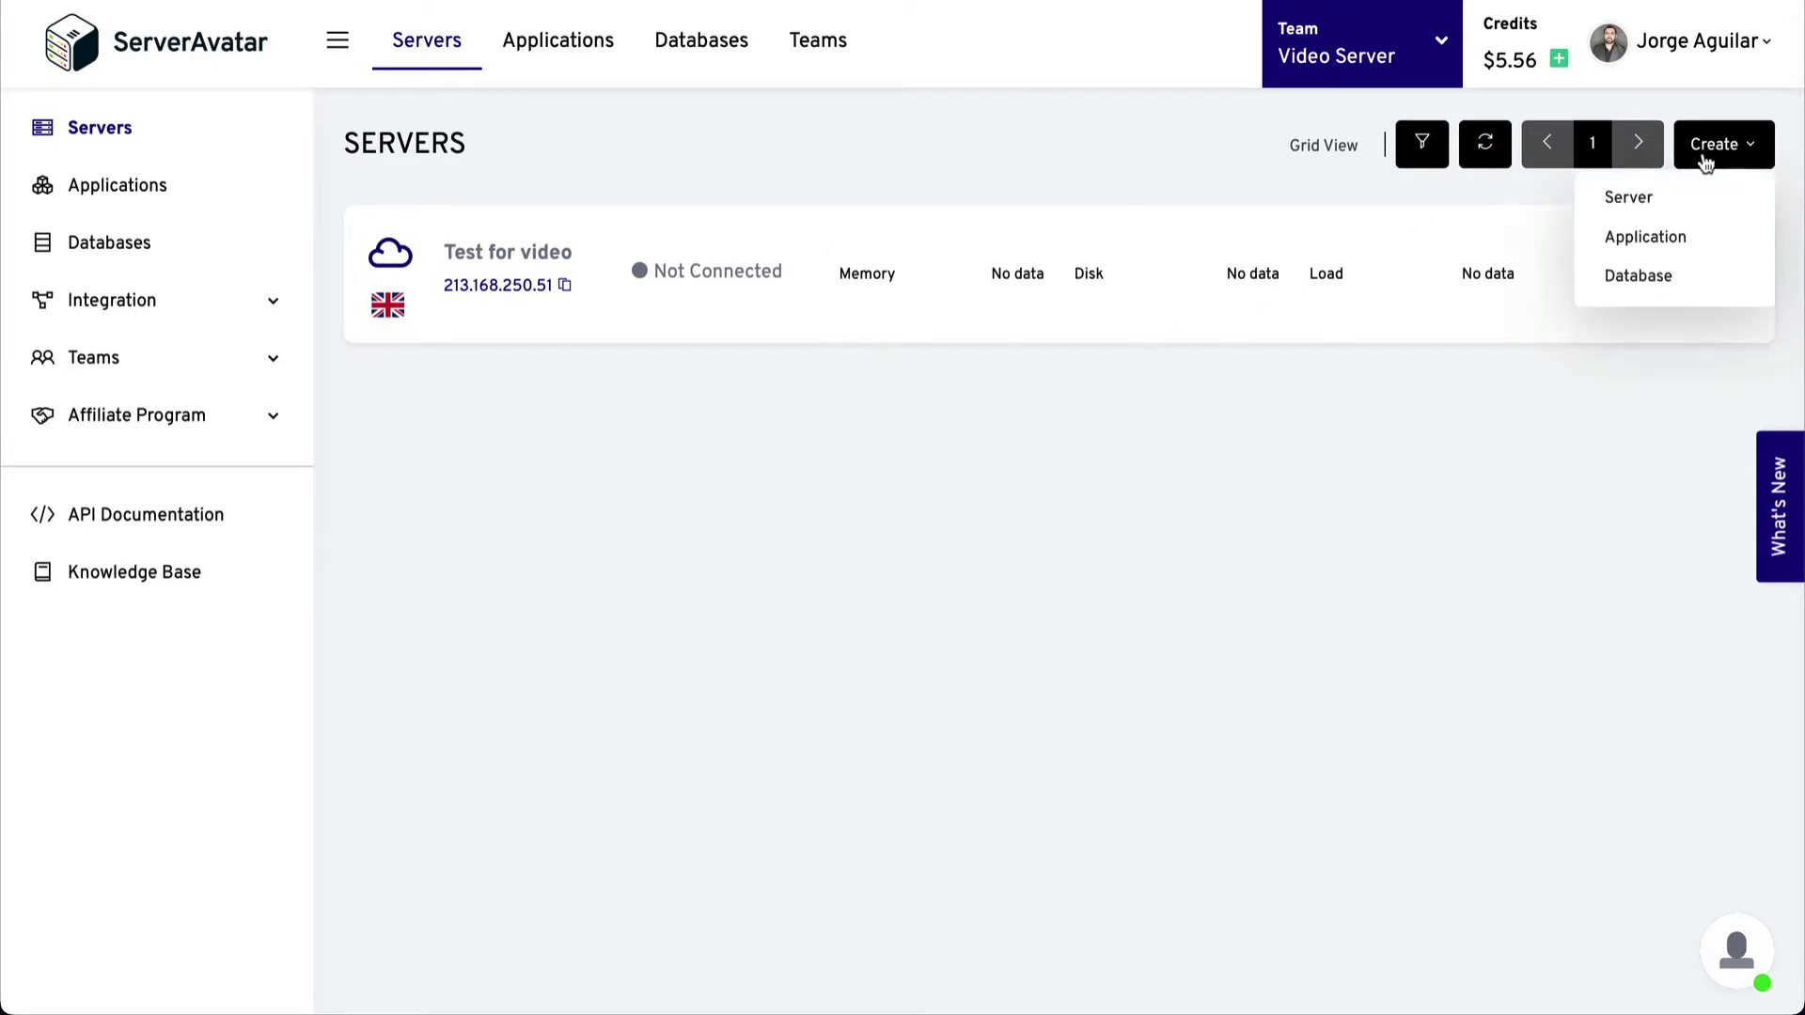
click(1657, 197)
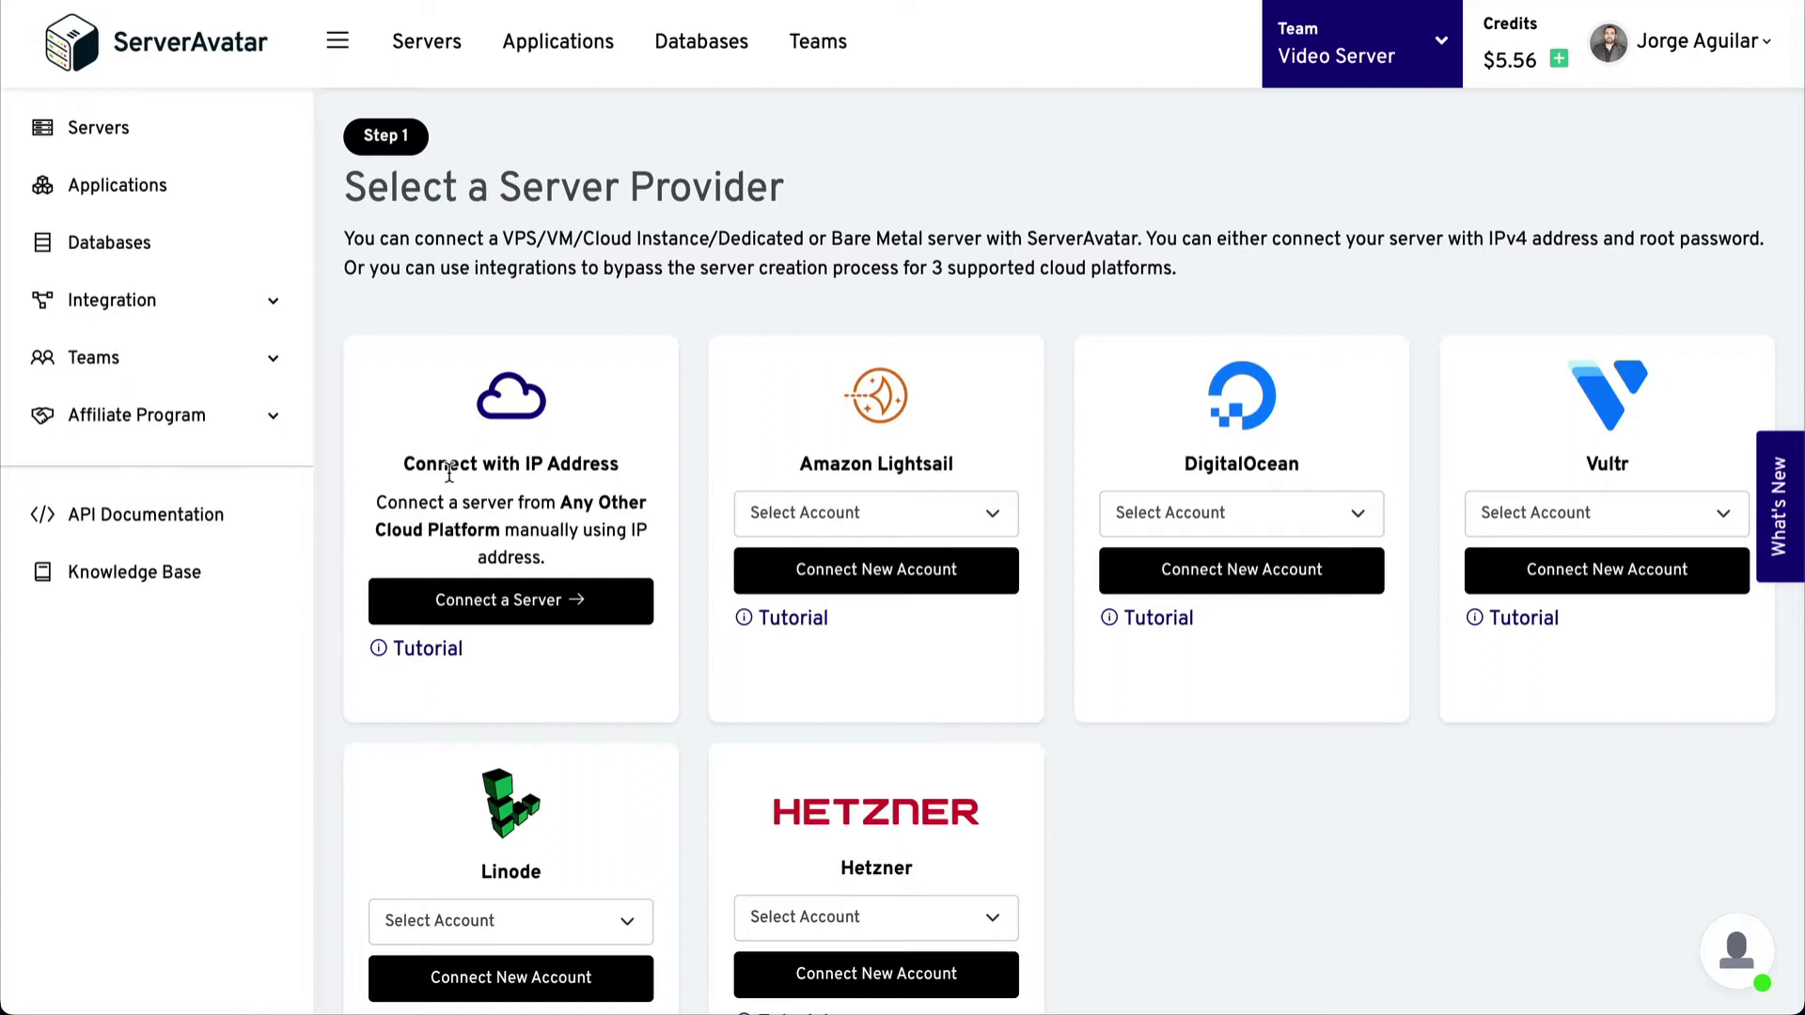
Step: Choose manual IP connection, start the server name with 'tes', and tick 'I have a root password'
click(533, 601)
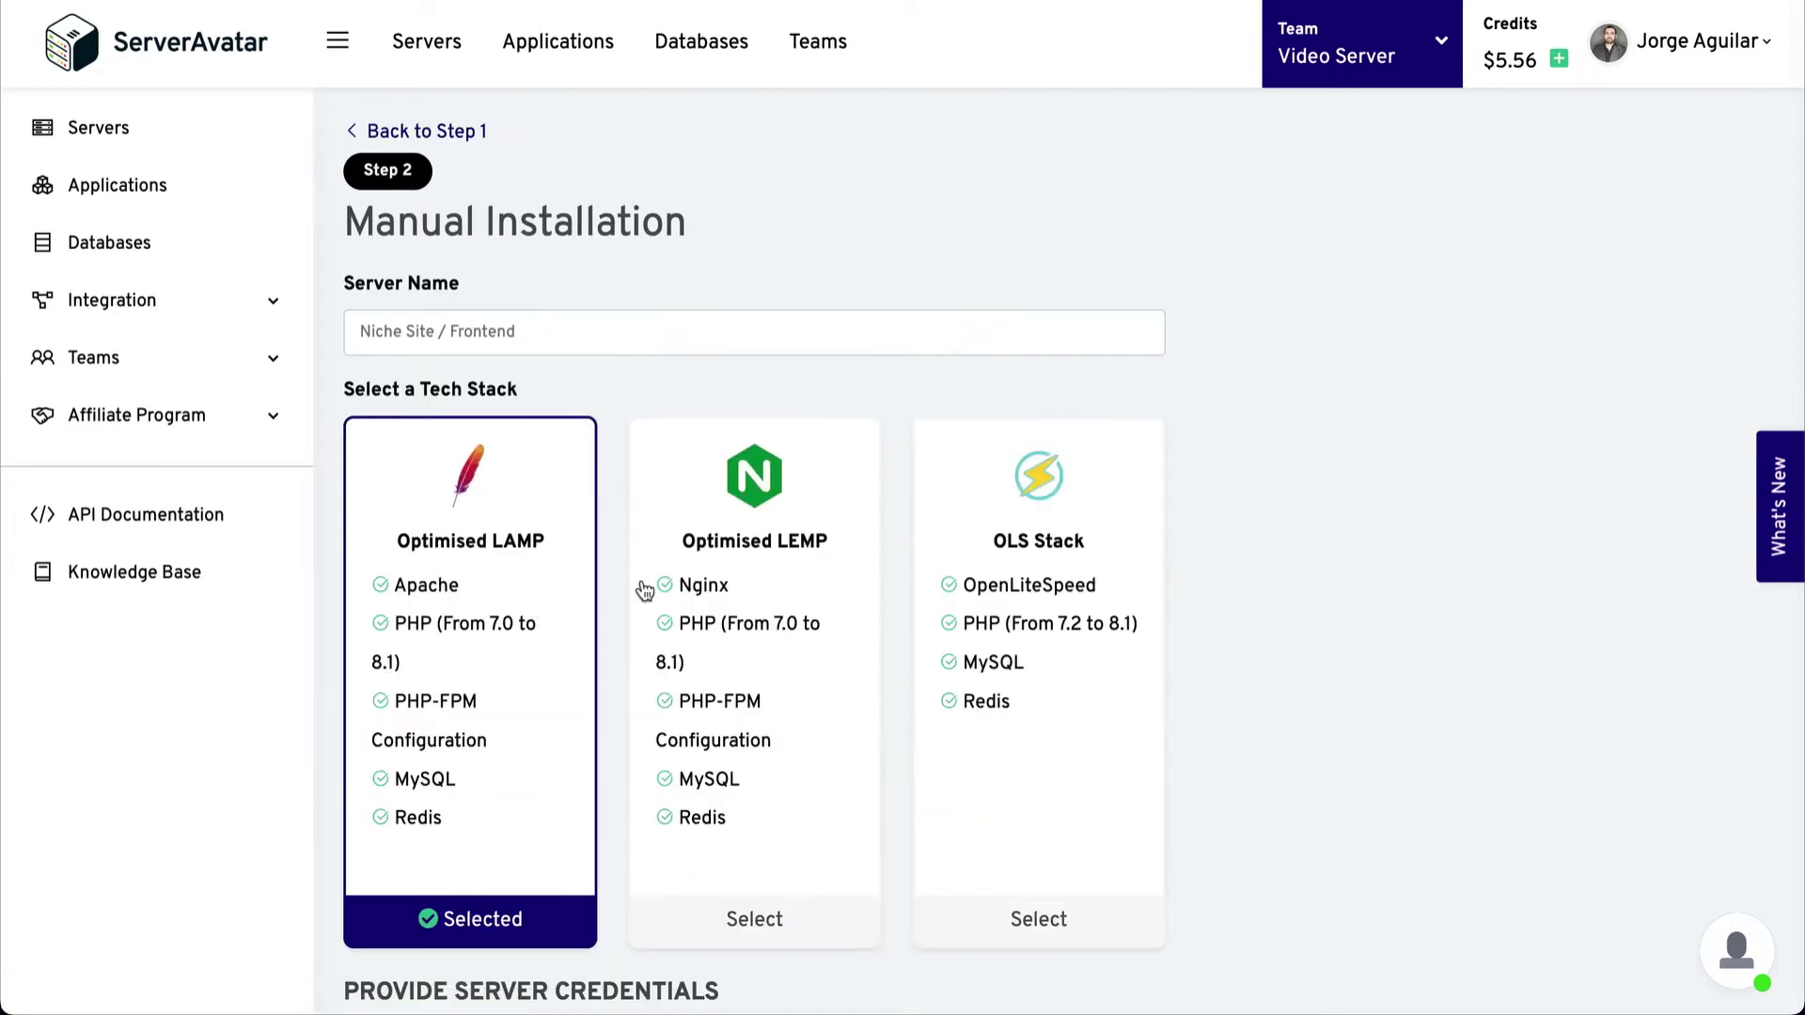
scroll(645, 592, down, 1)
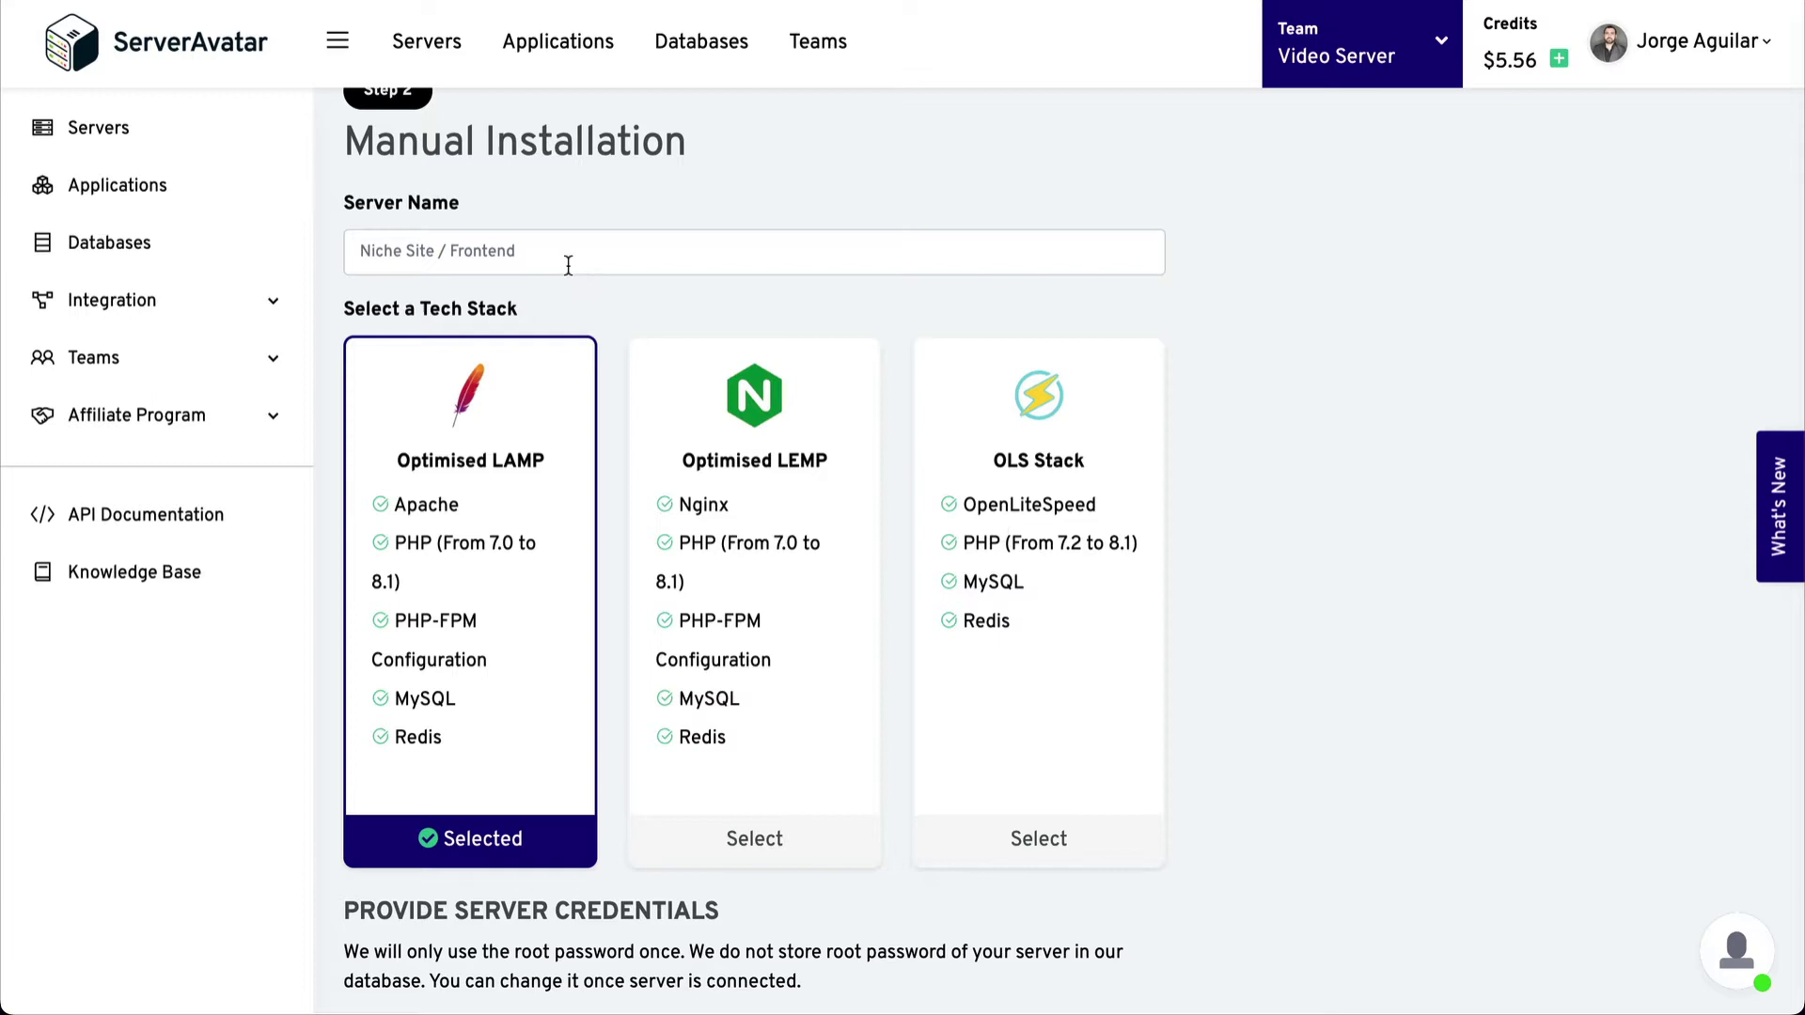
text(testforvideo)
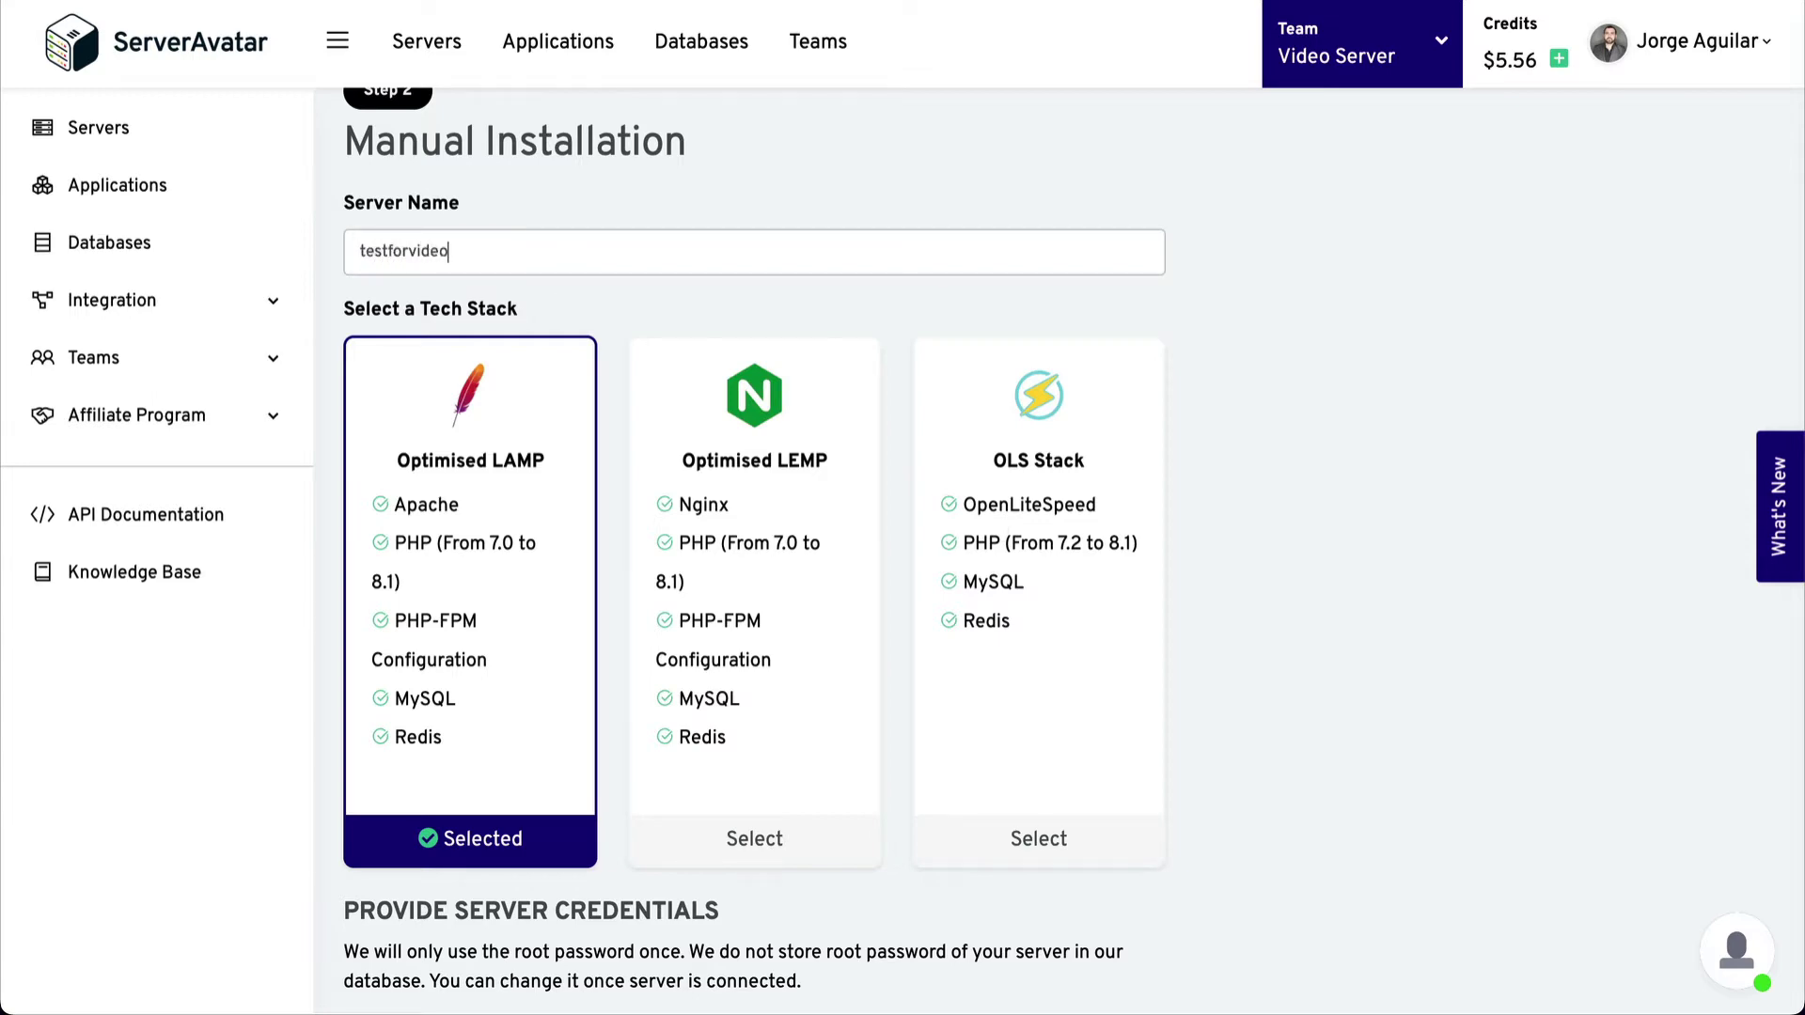
scroll(393, 832, down, 5)
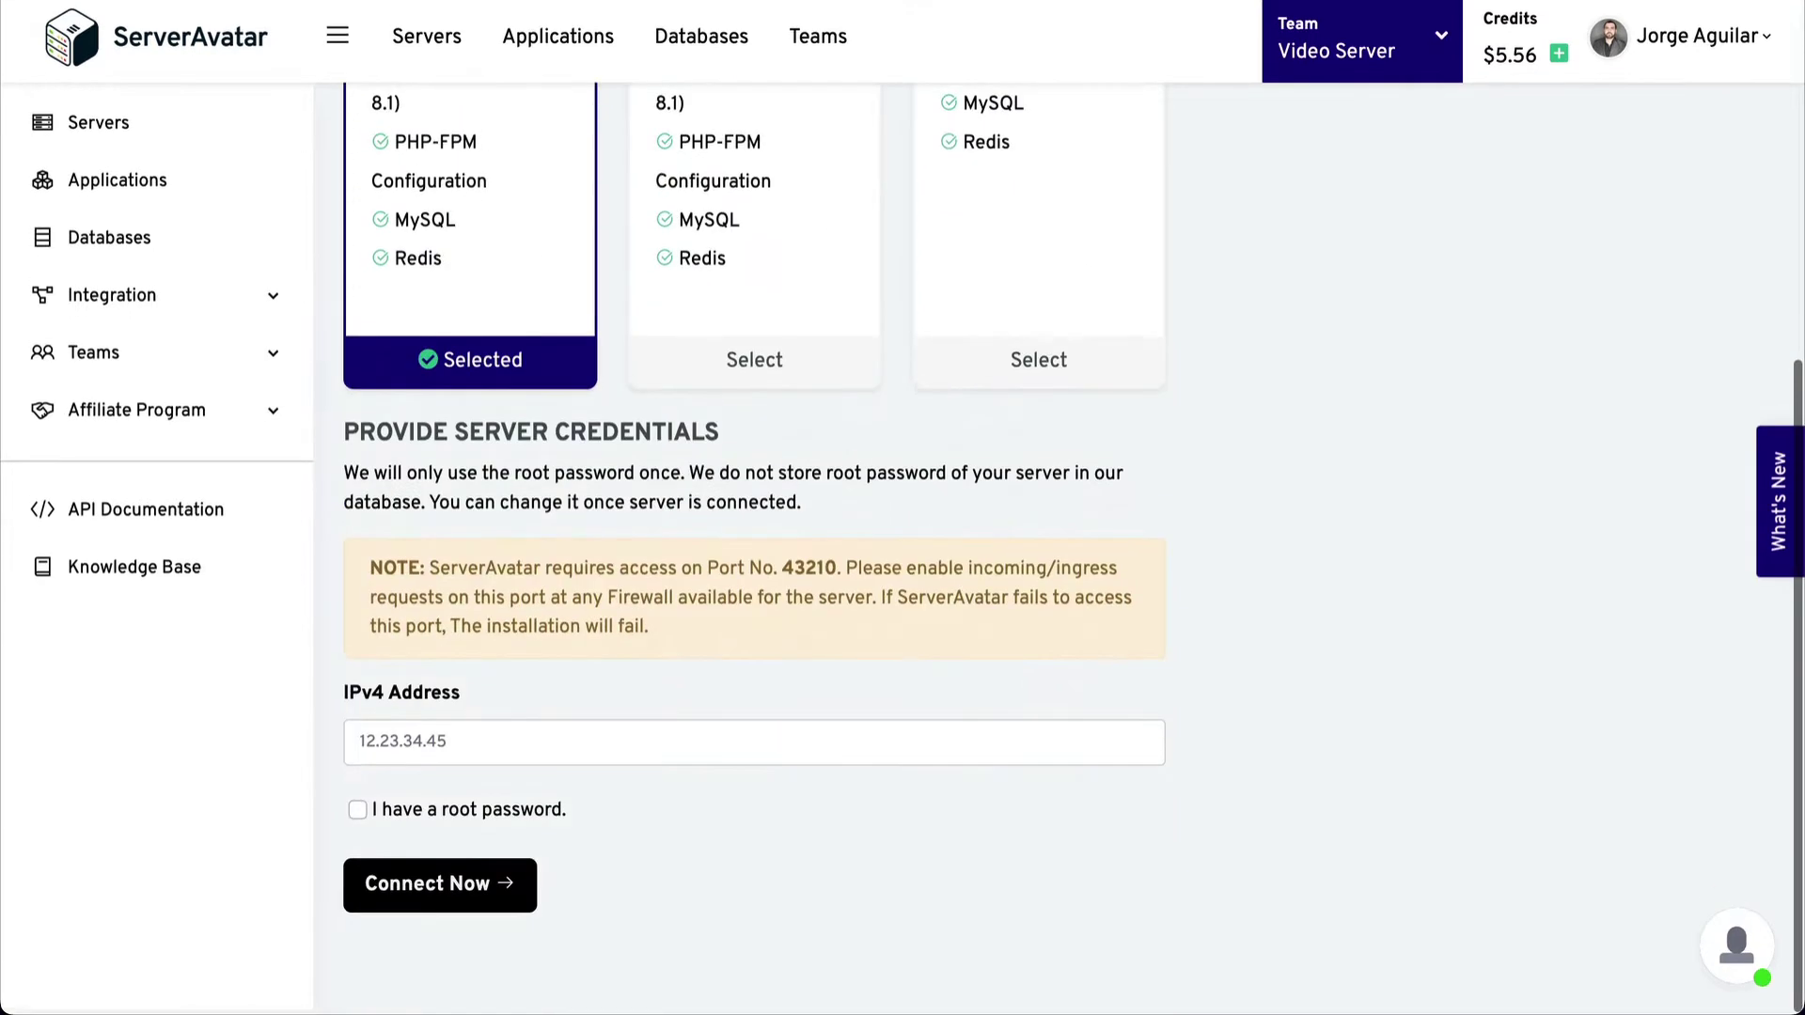
click(402, 815)
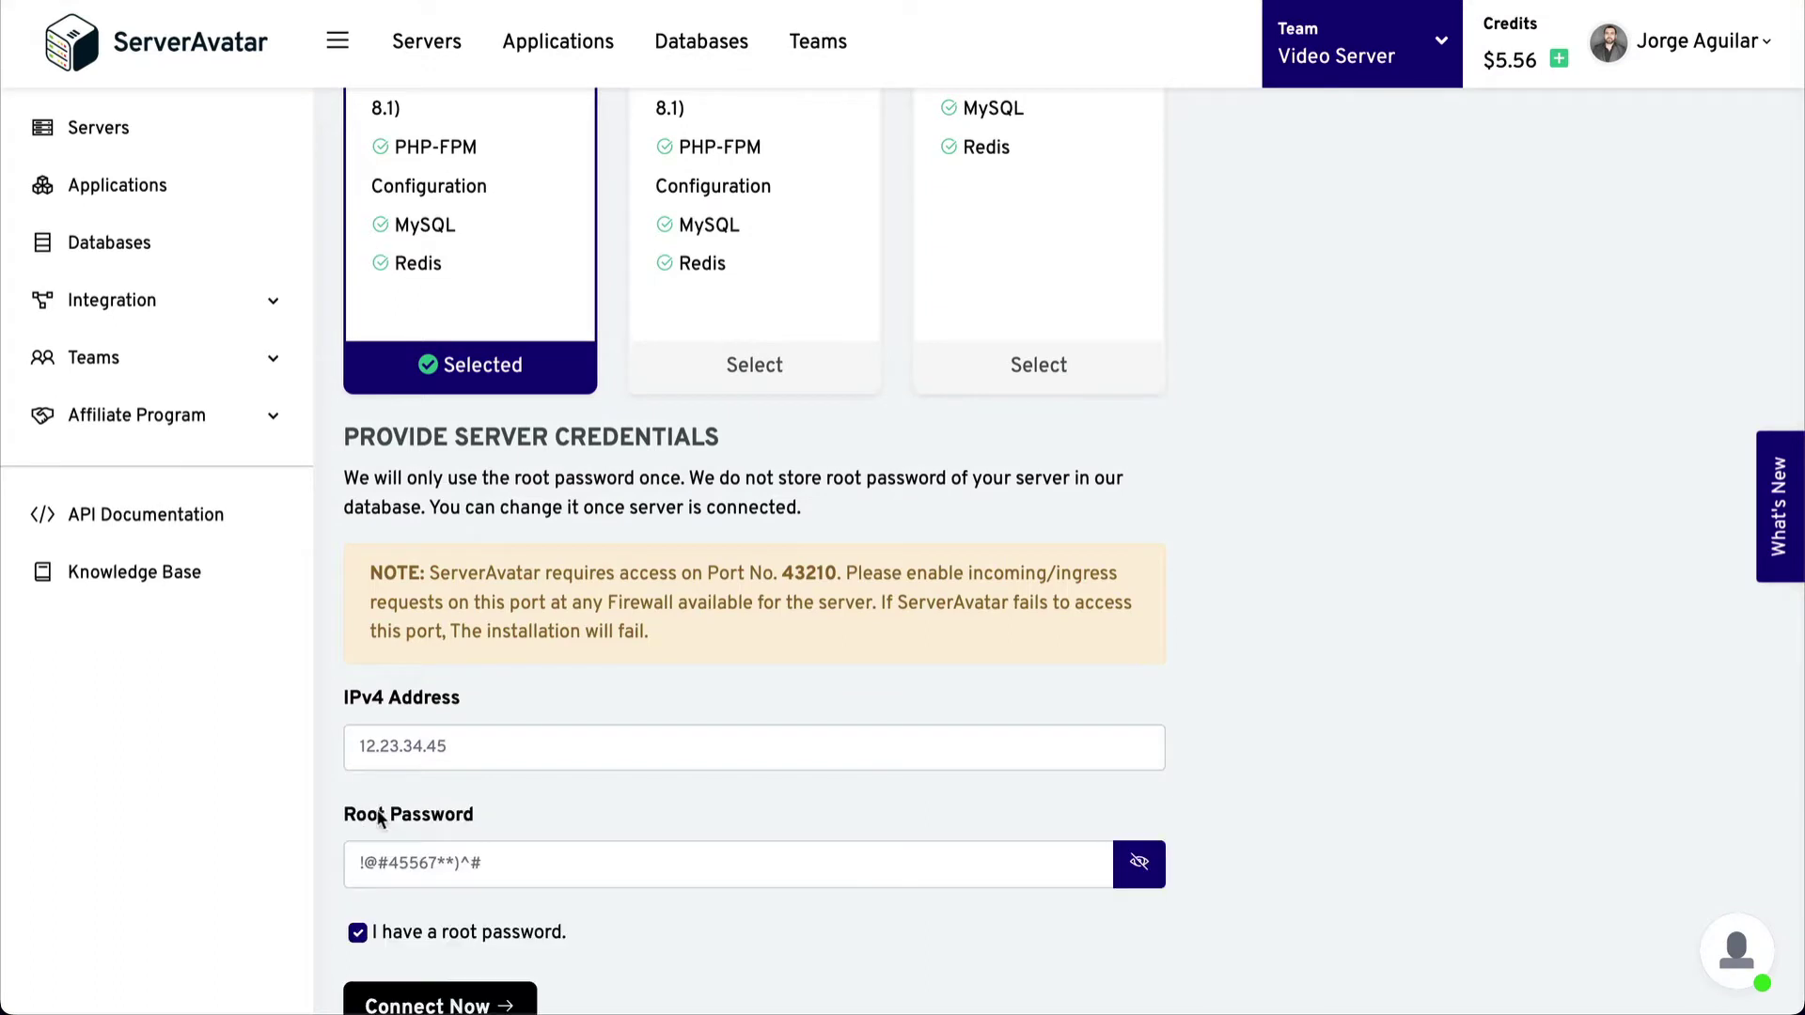
scroll(547, 806, down, 1)
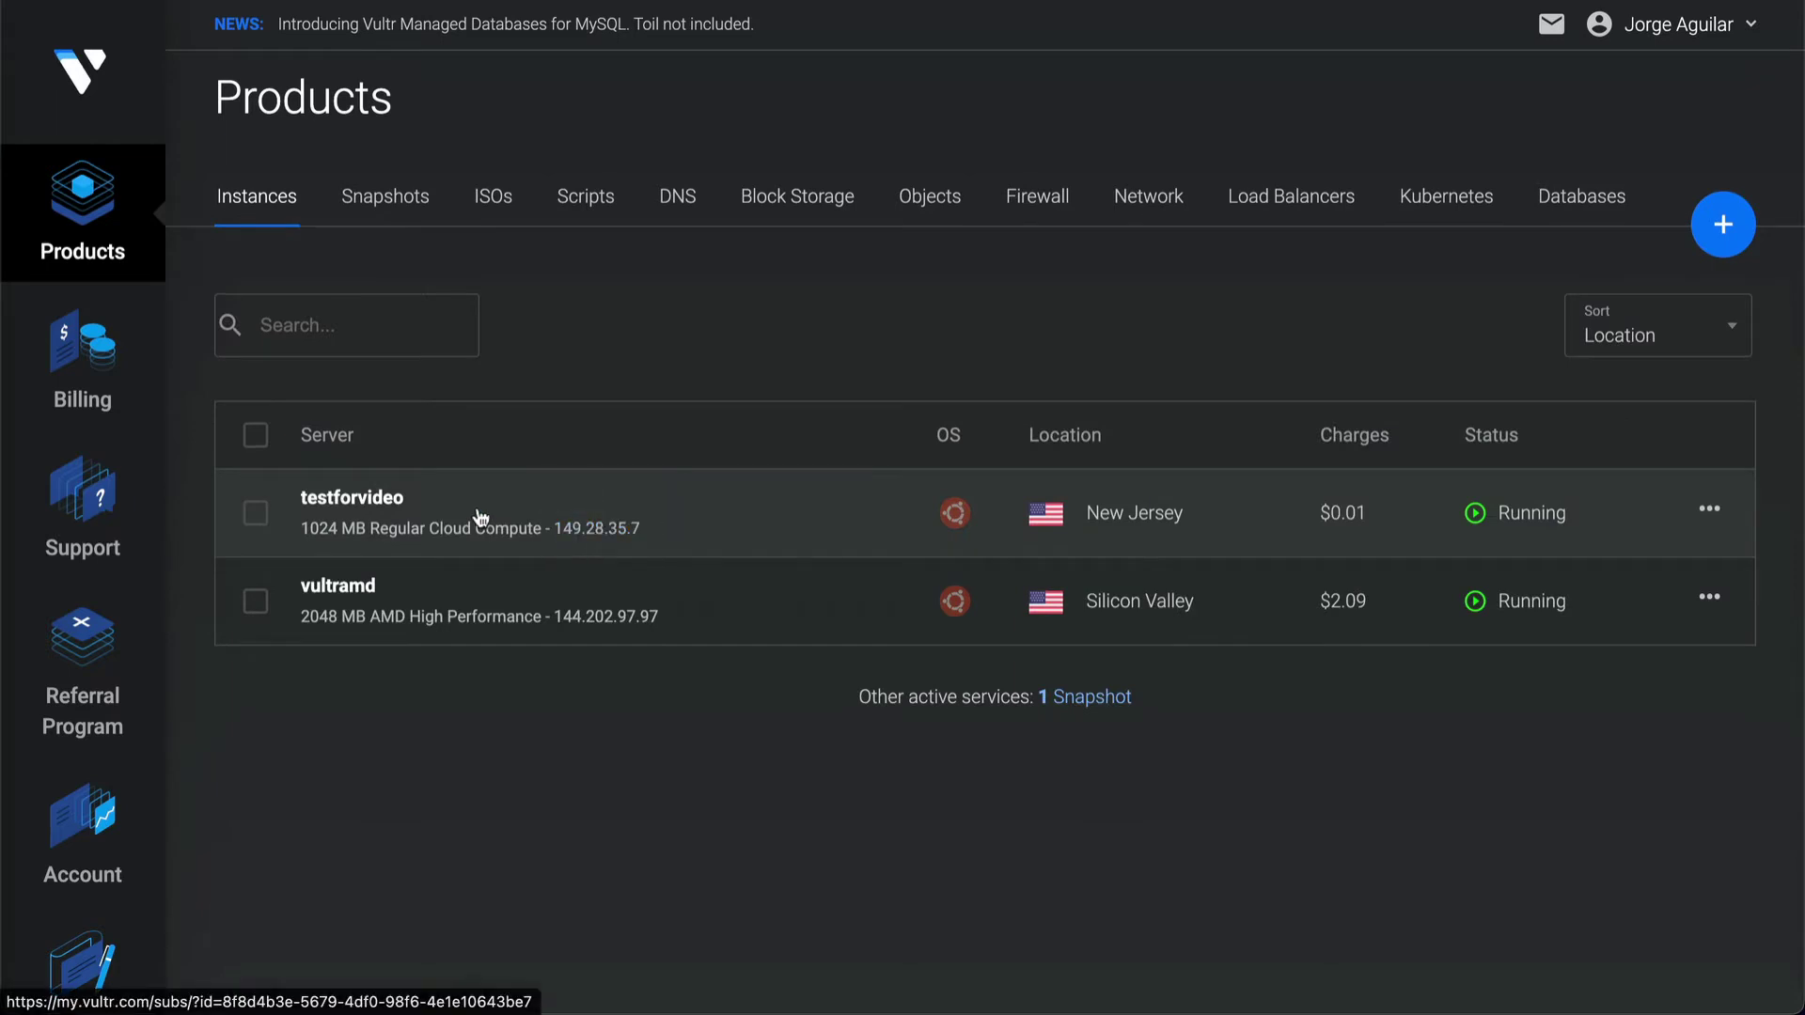
click(356, 509)
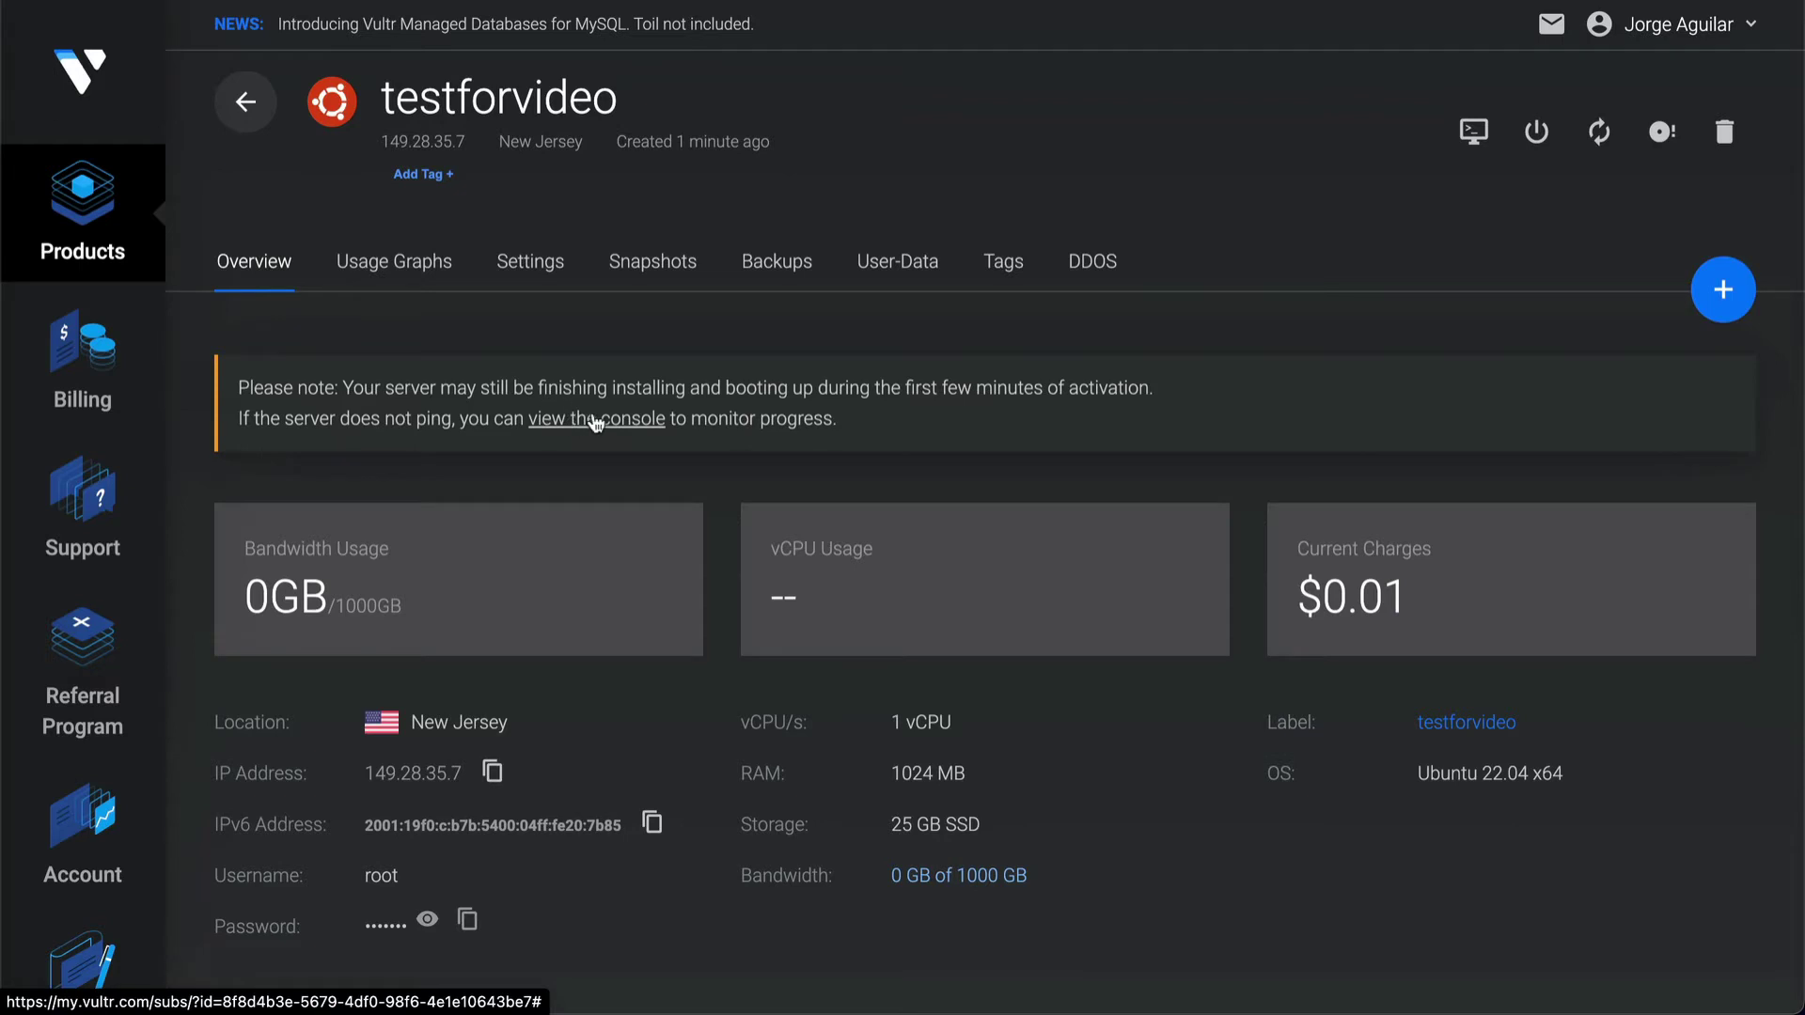
click(596, 420)
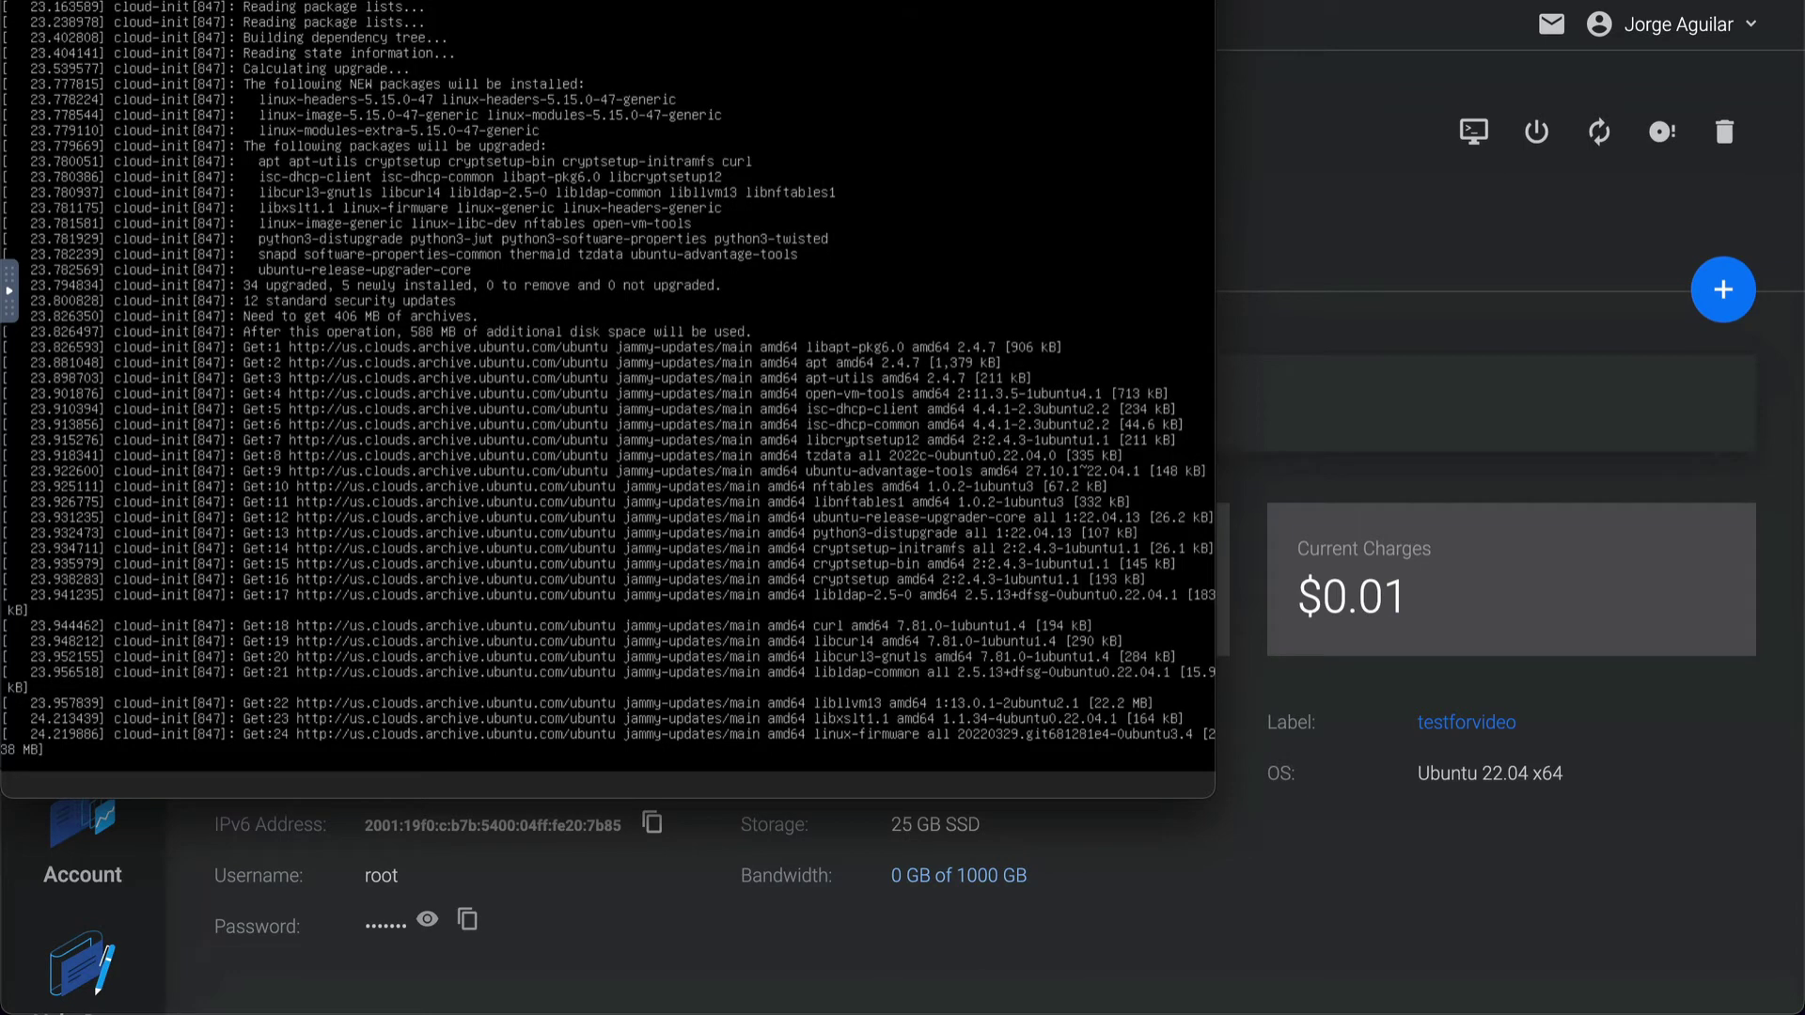
key(ctrl+w)
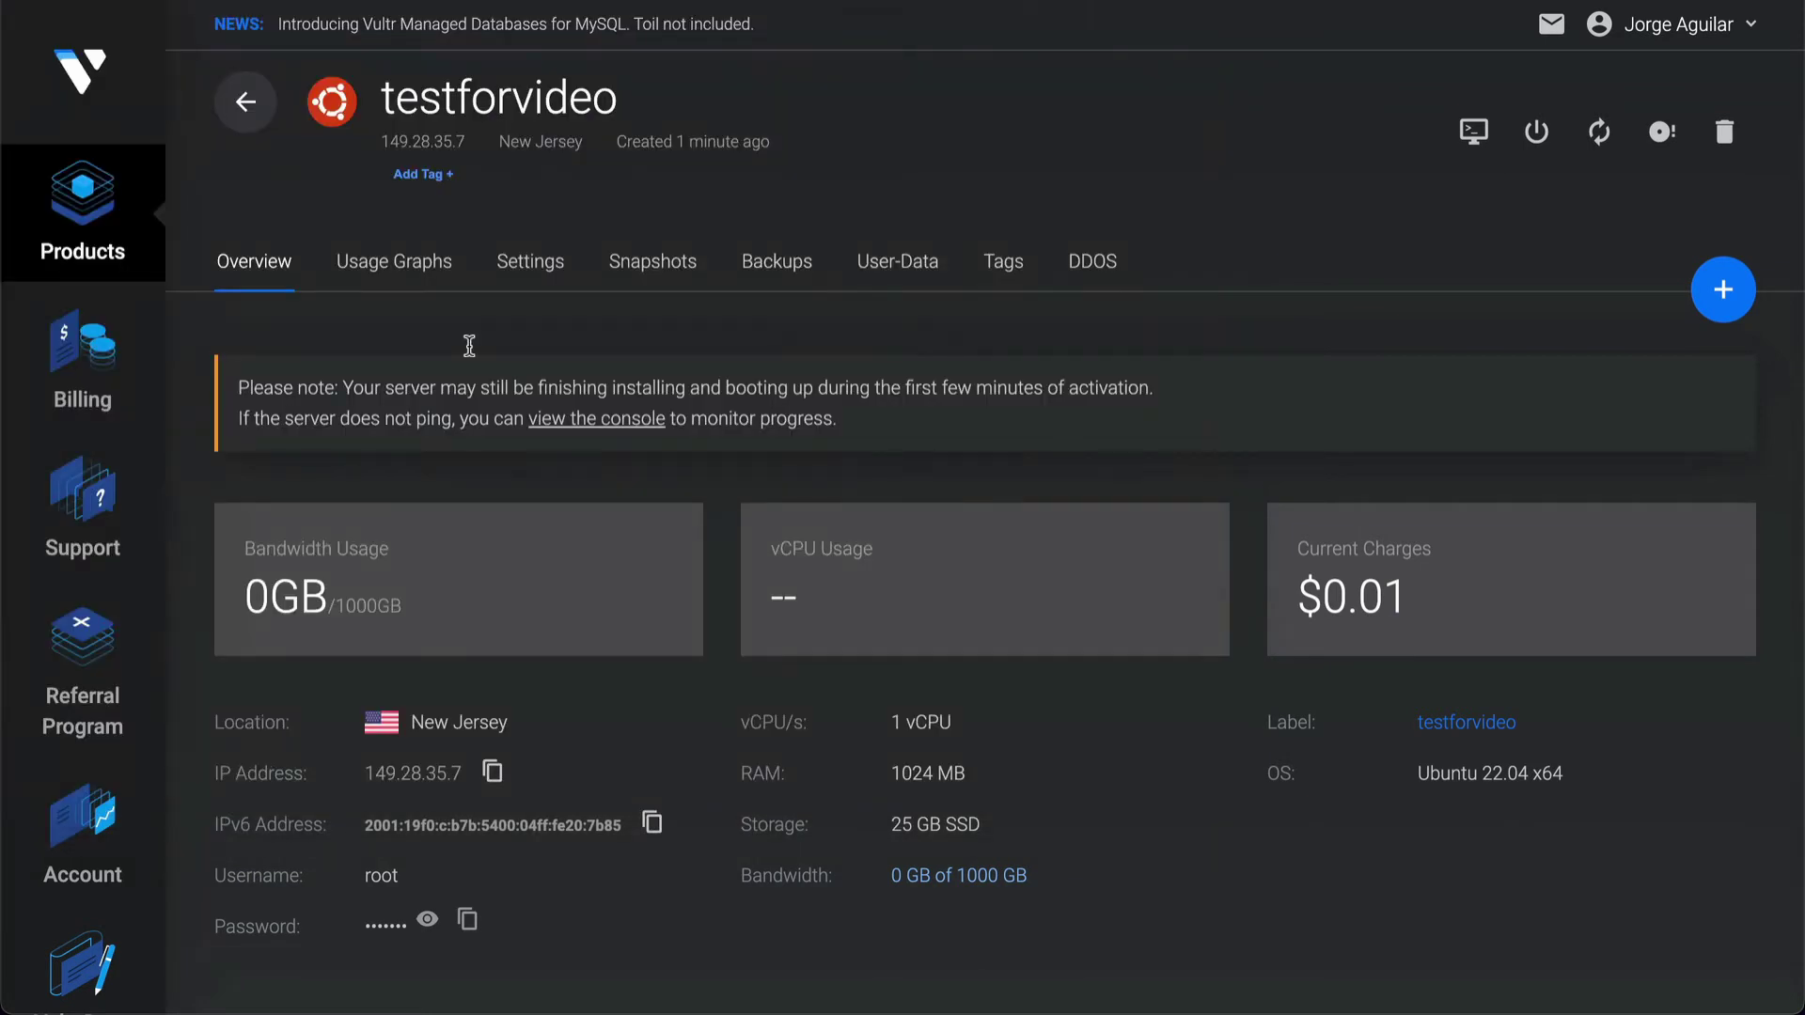
scroll(692, 471, down, 1)
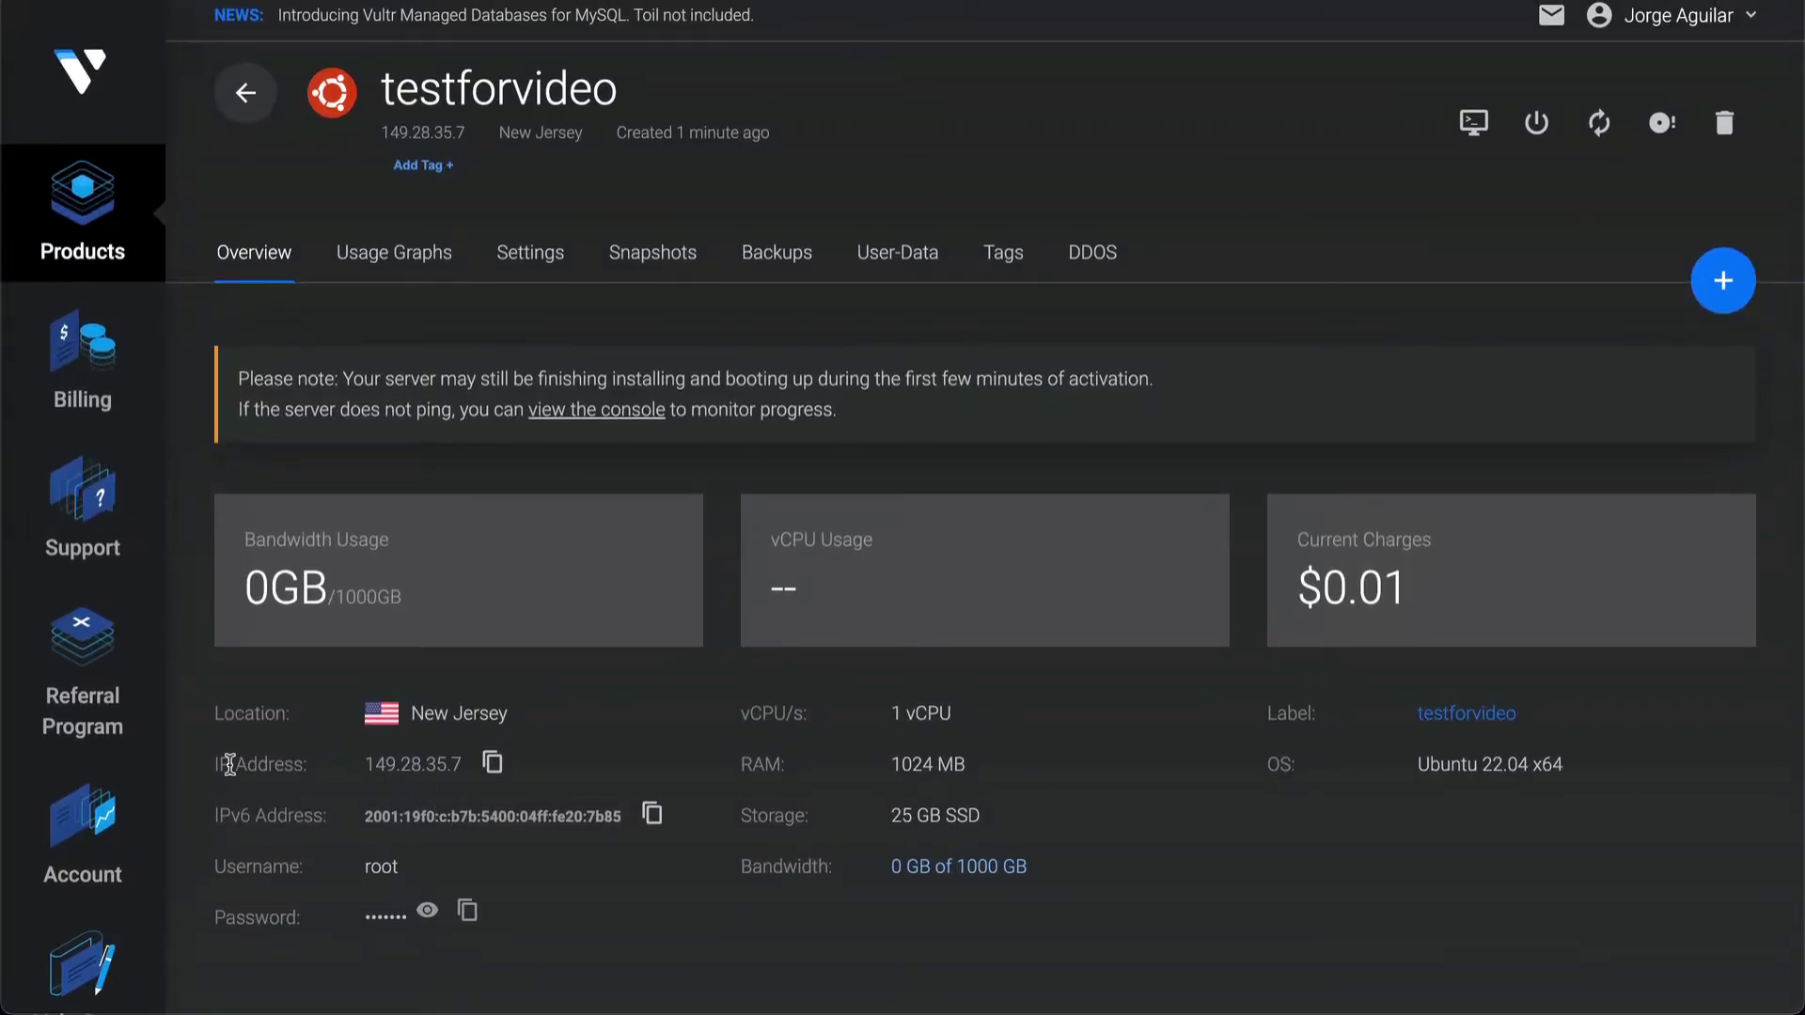
Step: Copy IP 149.28.35.7 and the root password from Vultr into ServerAvatar's IPv4 and Root Password fields
click(493, 758)
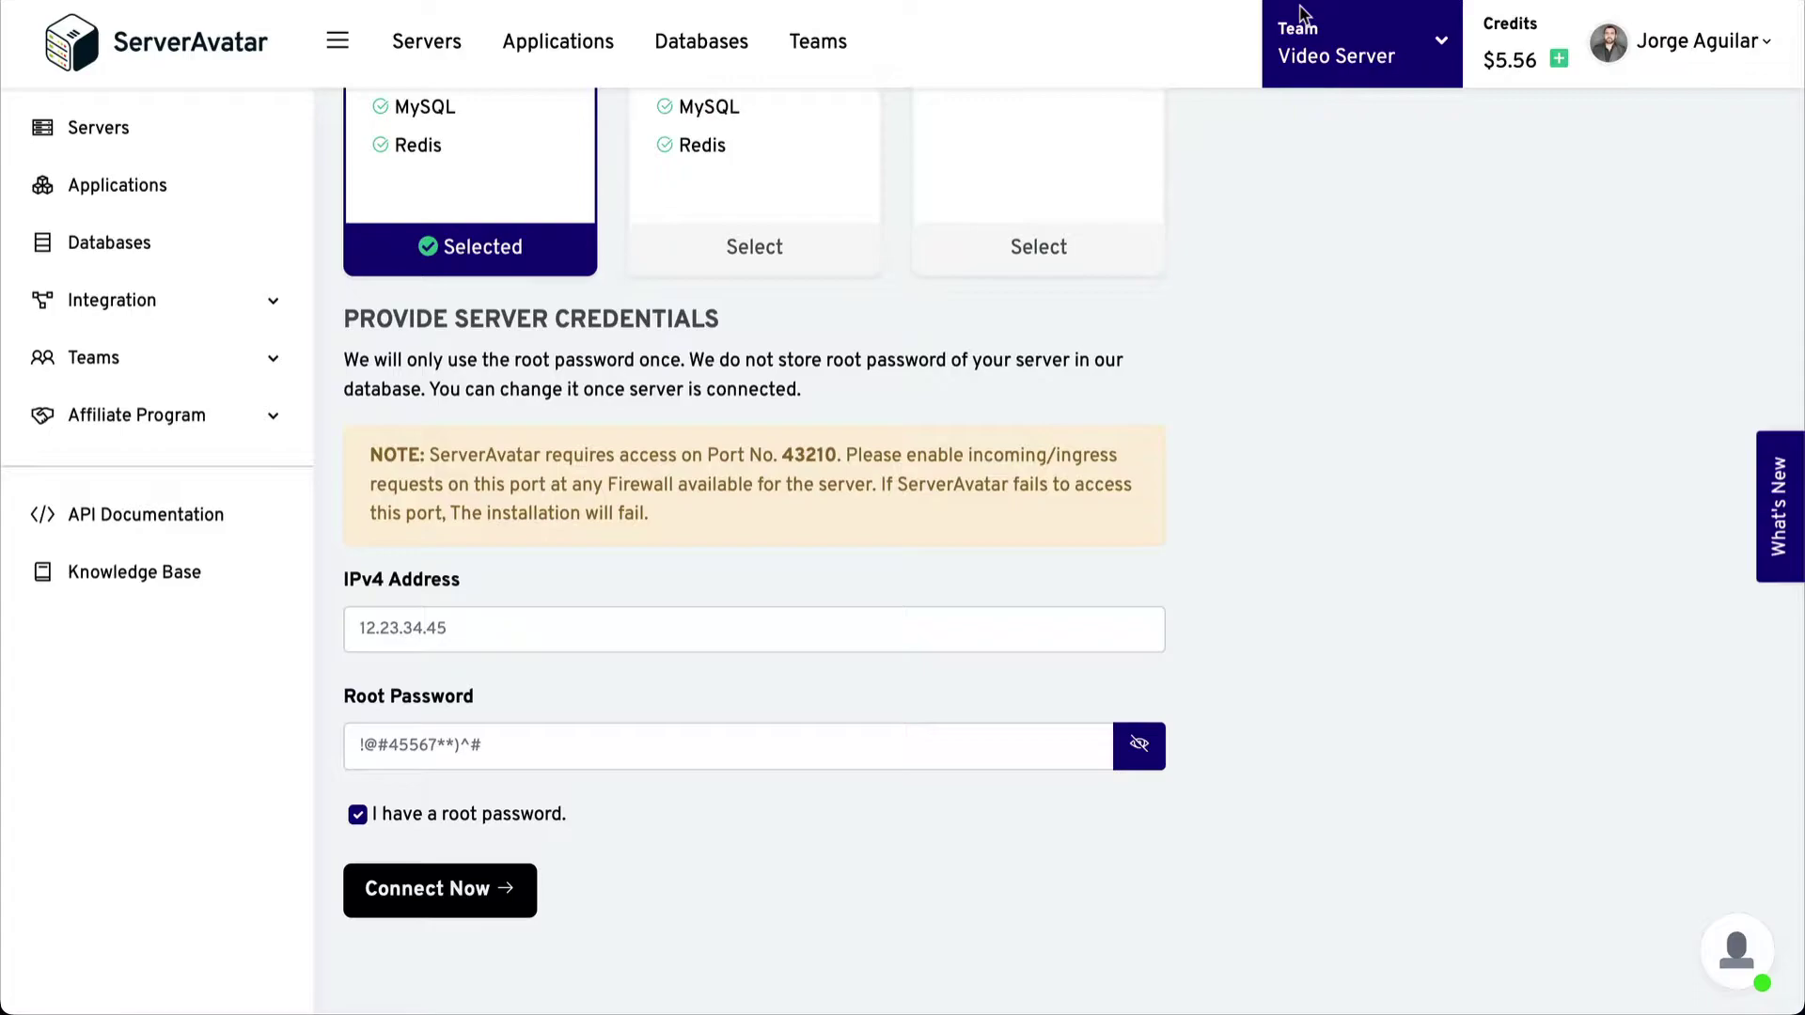
click(707, 636)
key(ctrl+v)
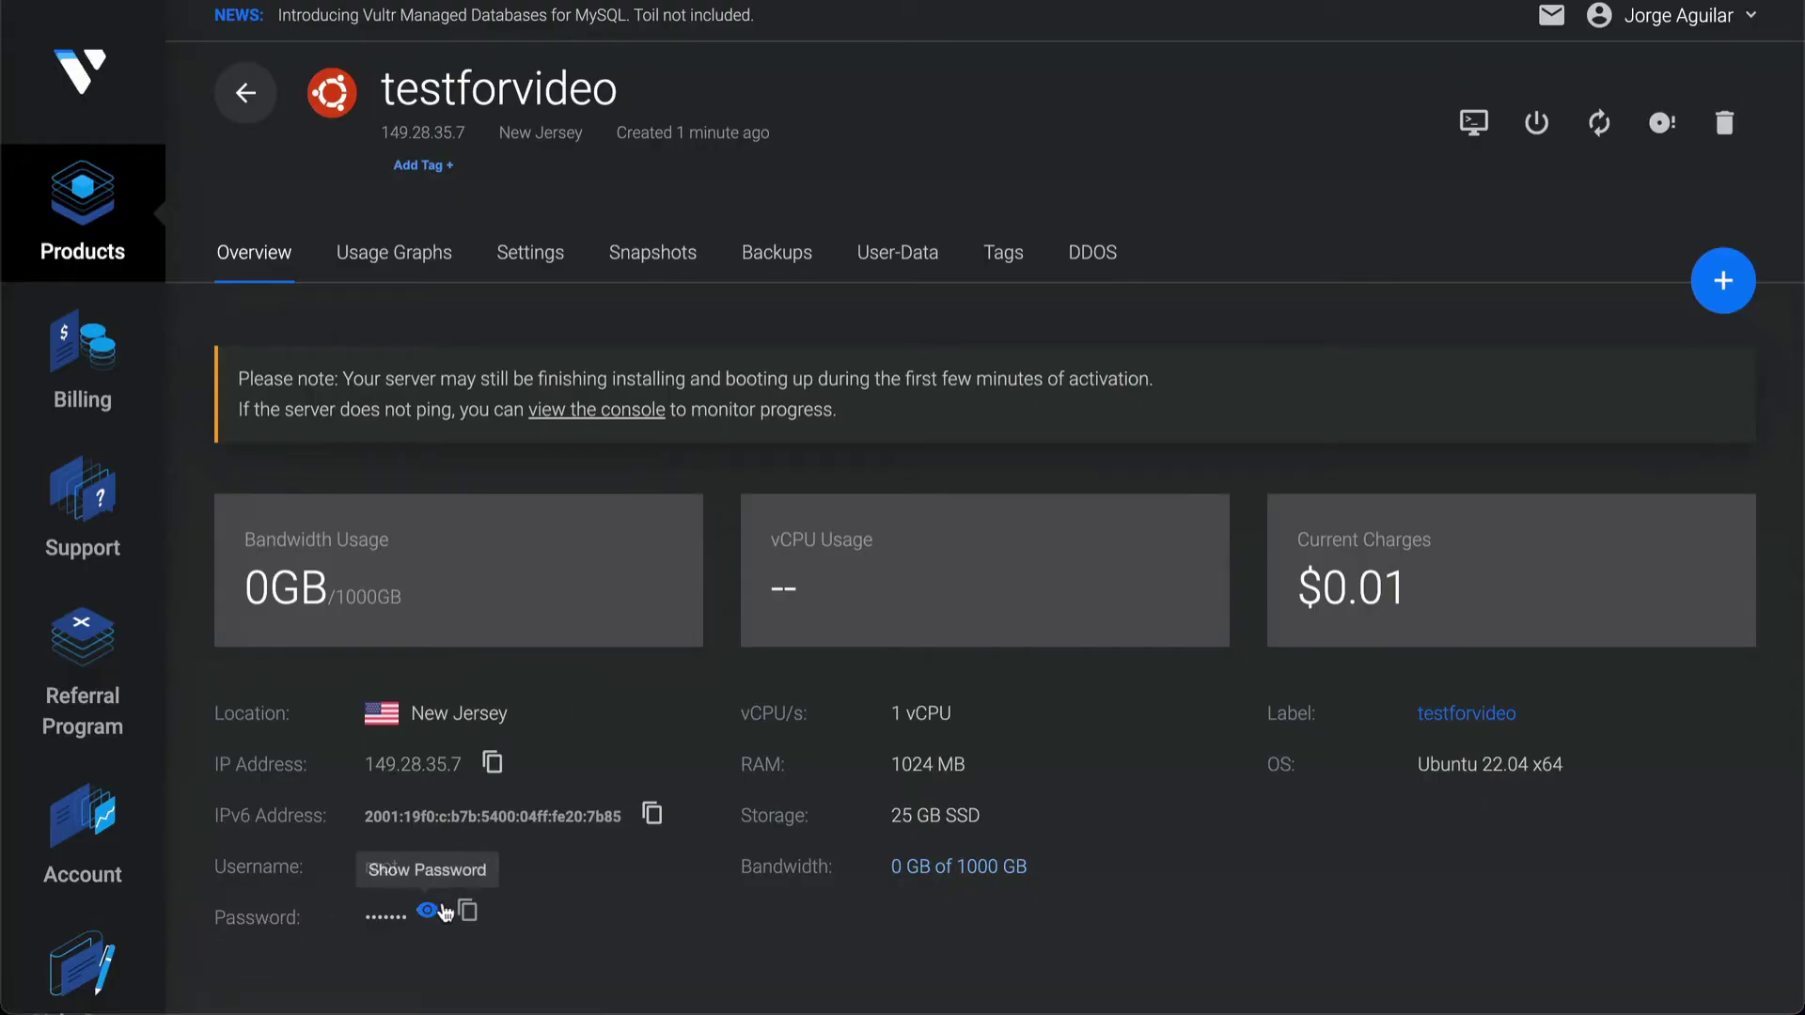
click(466, 912)
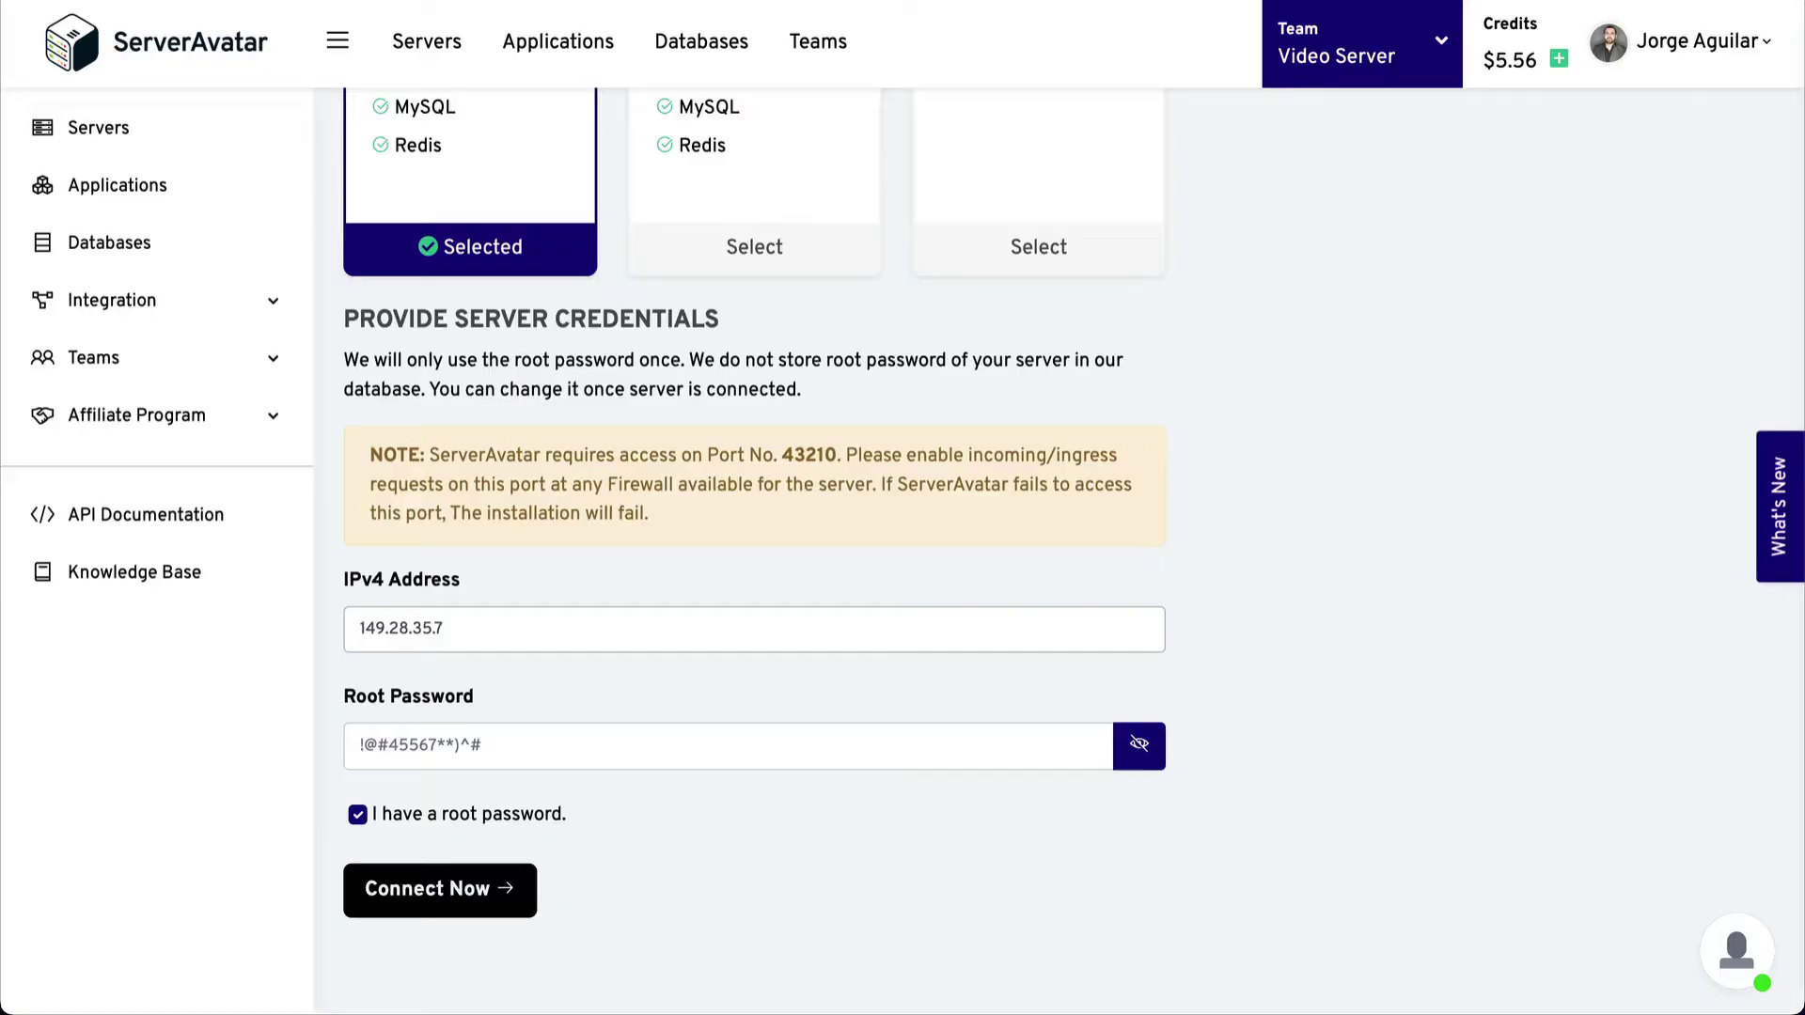
click(648, 742)
key(ctrl+v)
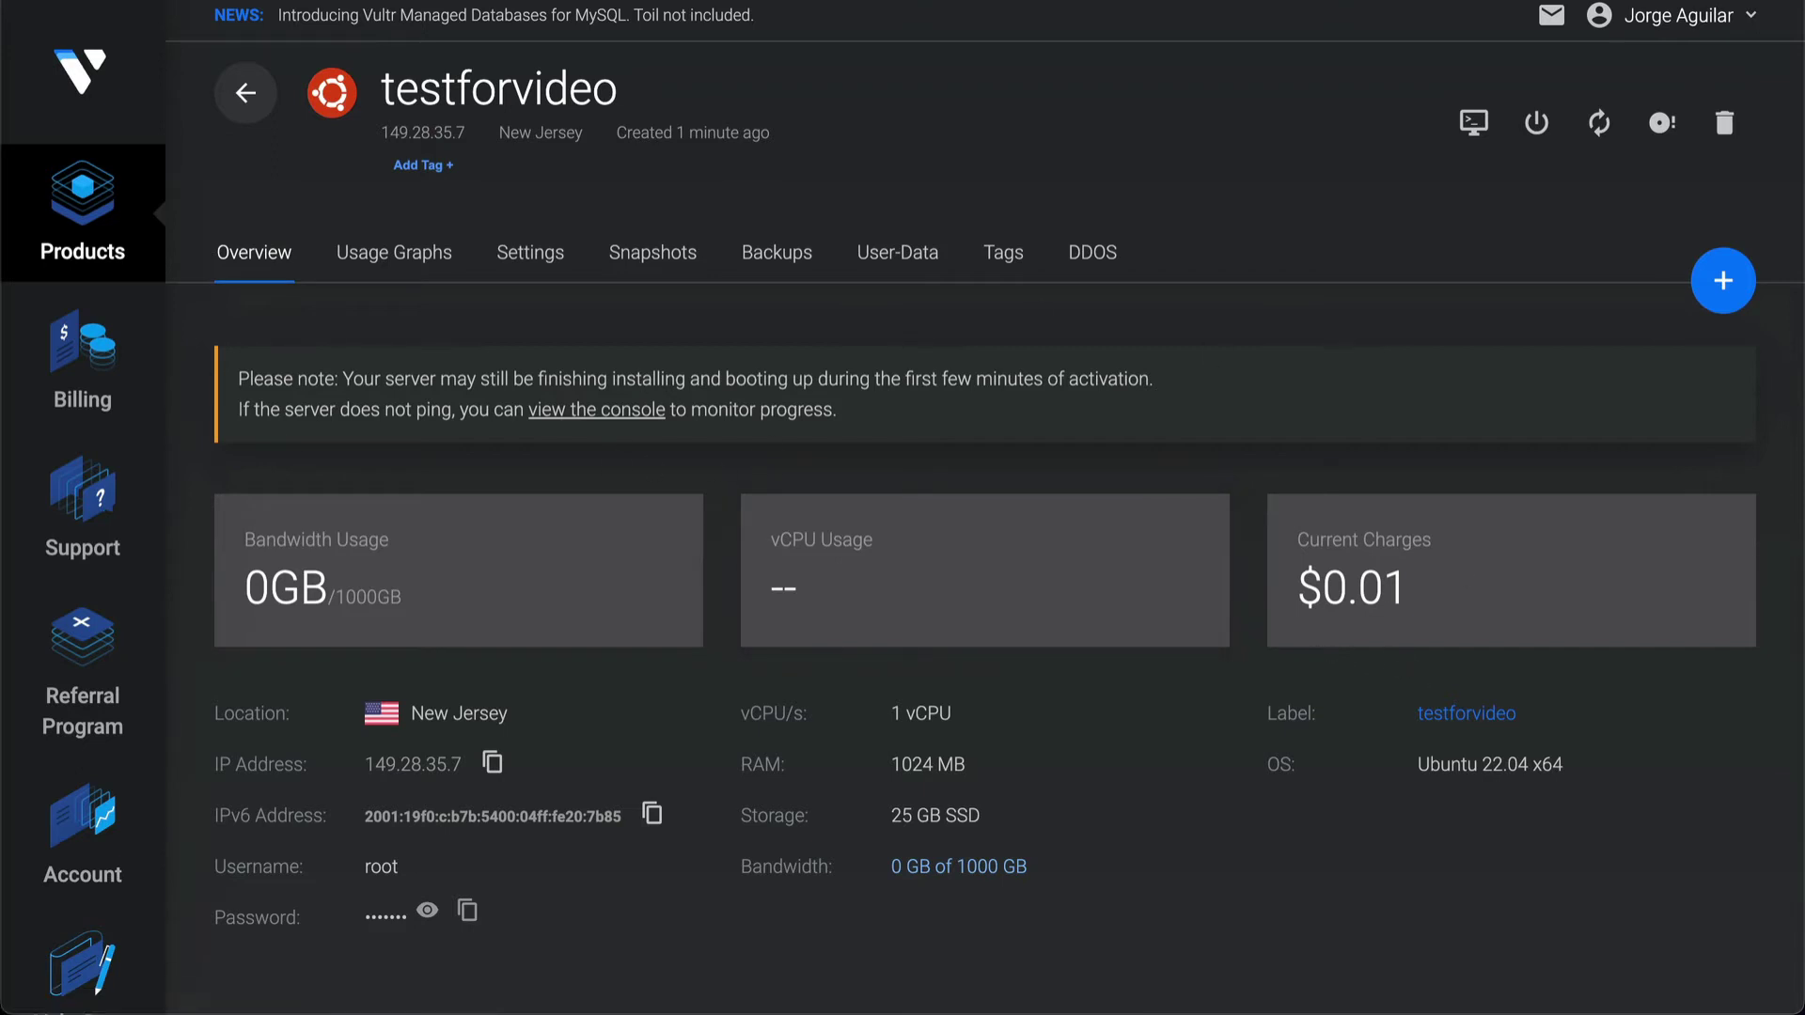
click(1673, 875)
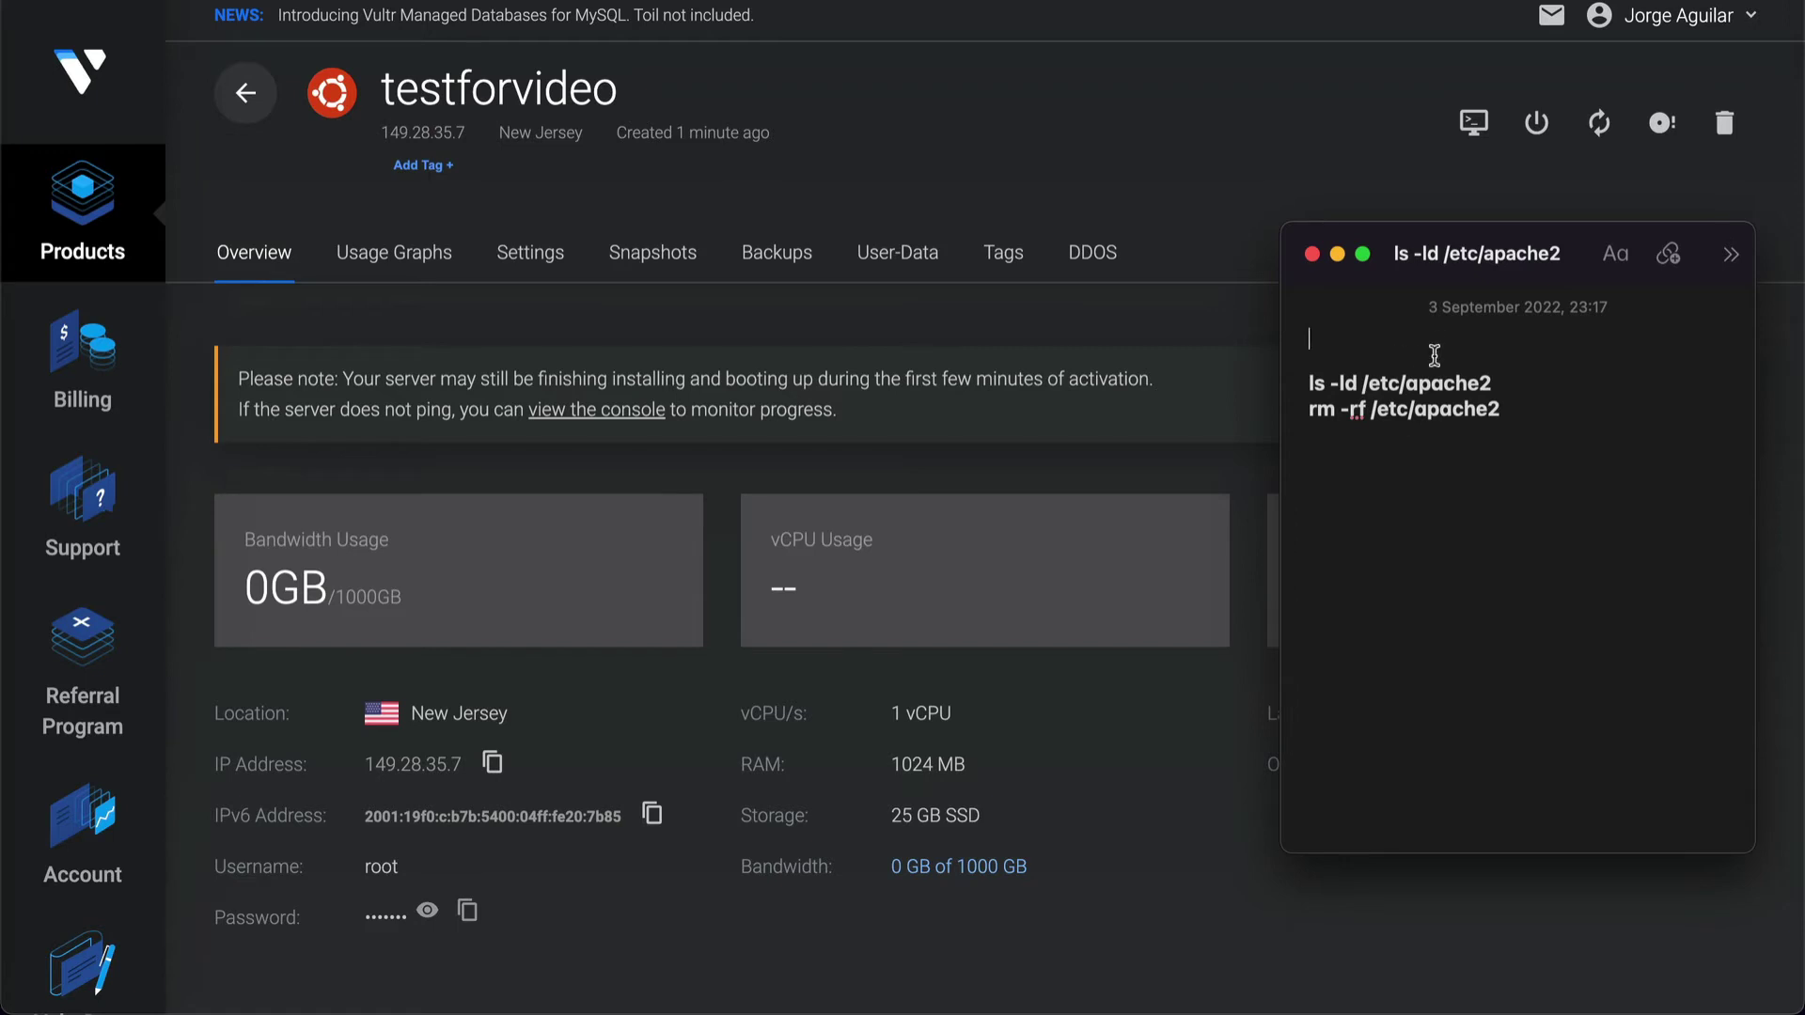
click(1313, 255)
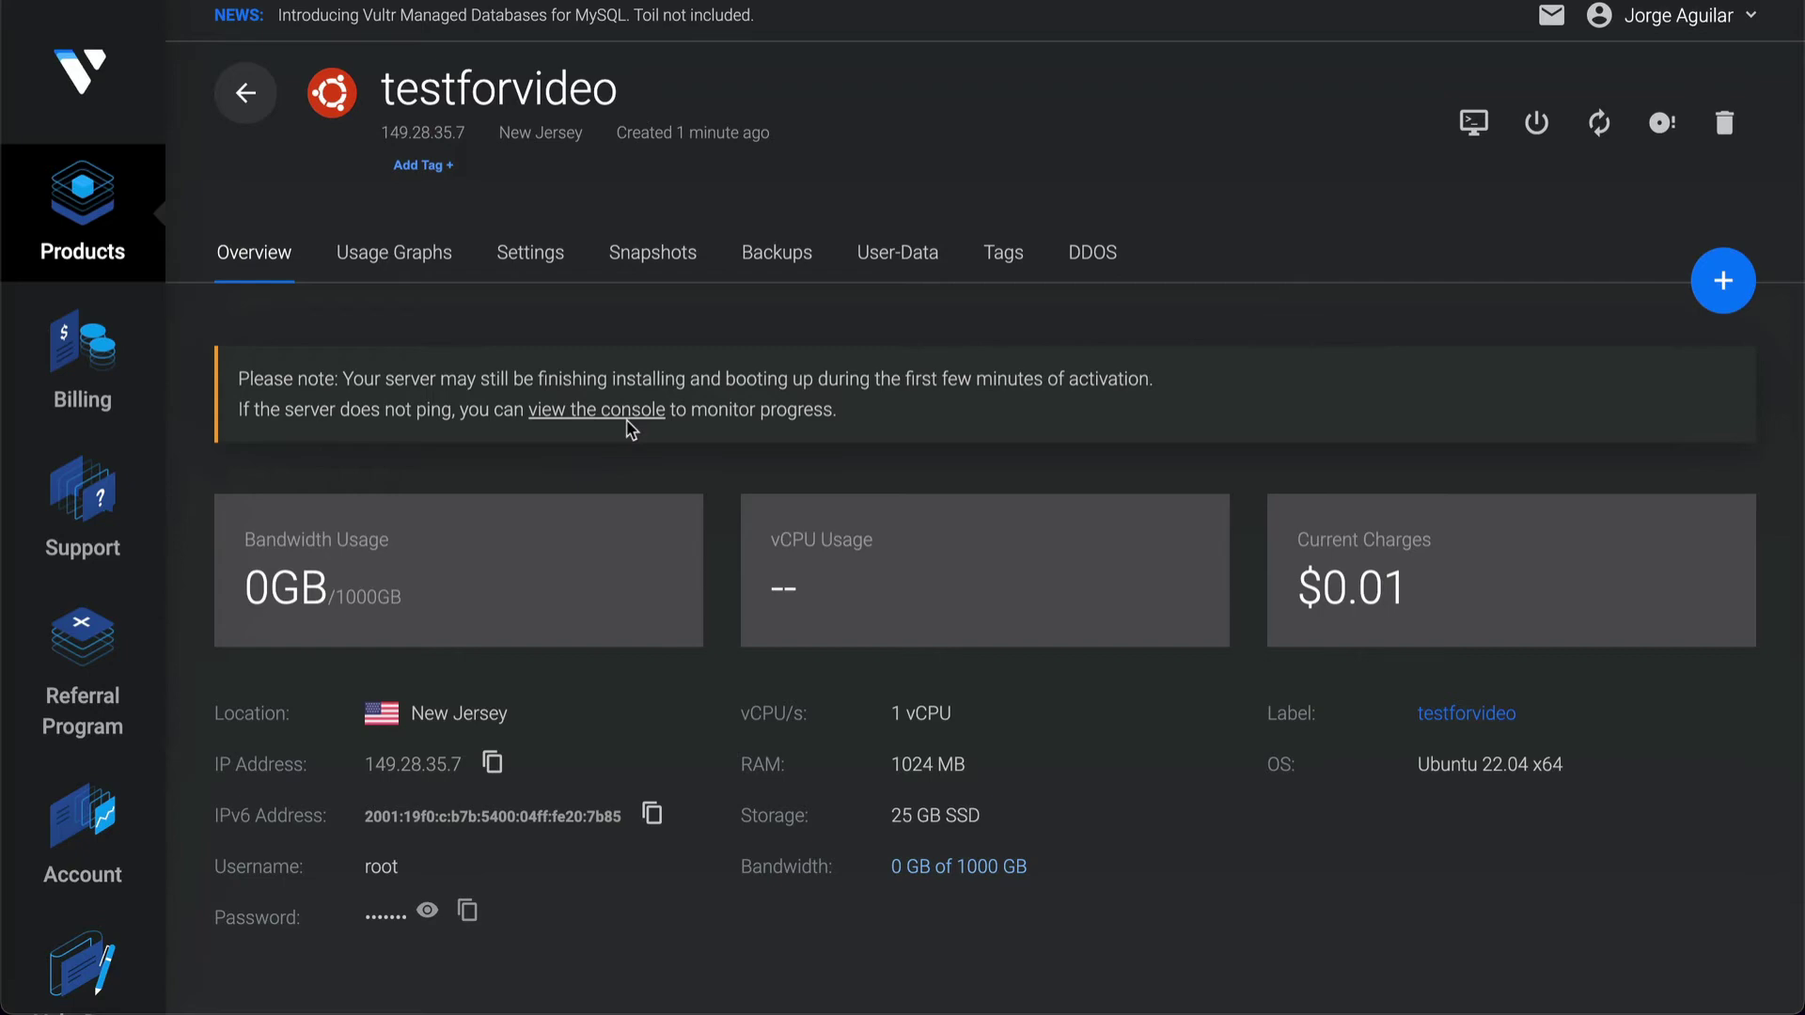
click(596, 410)
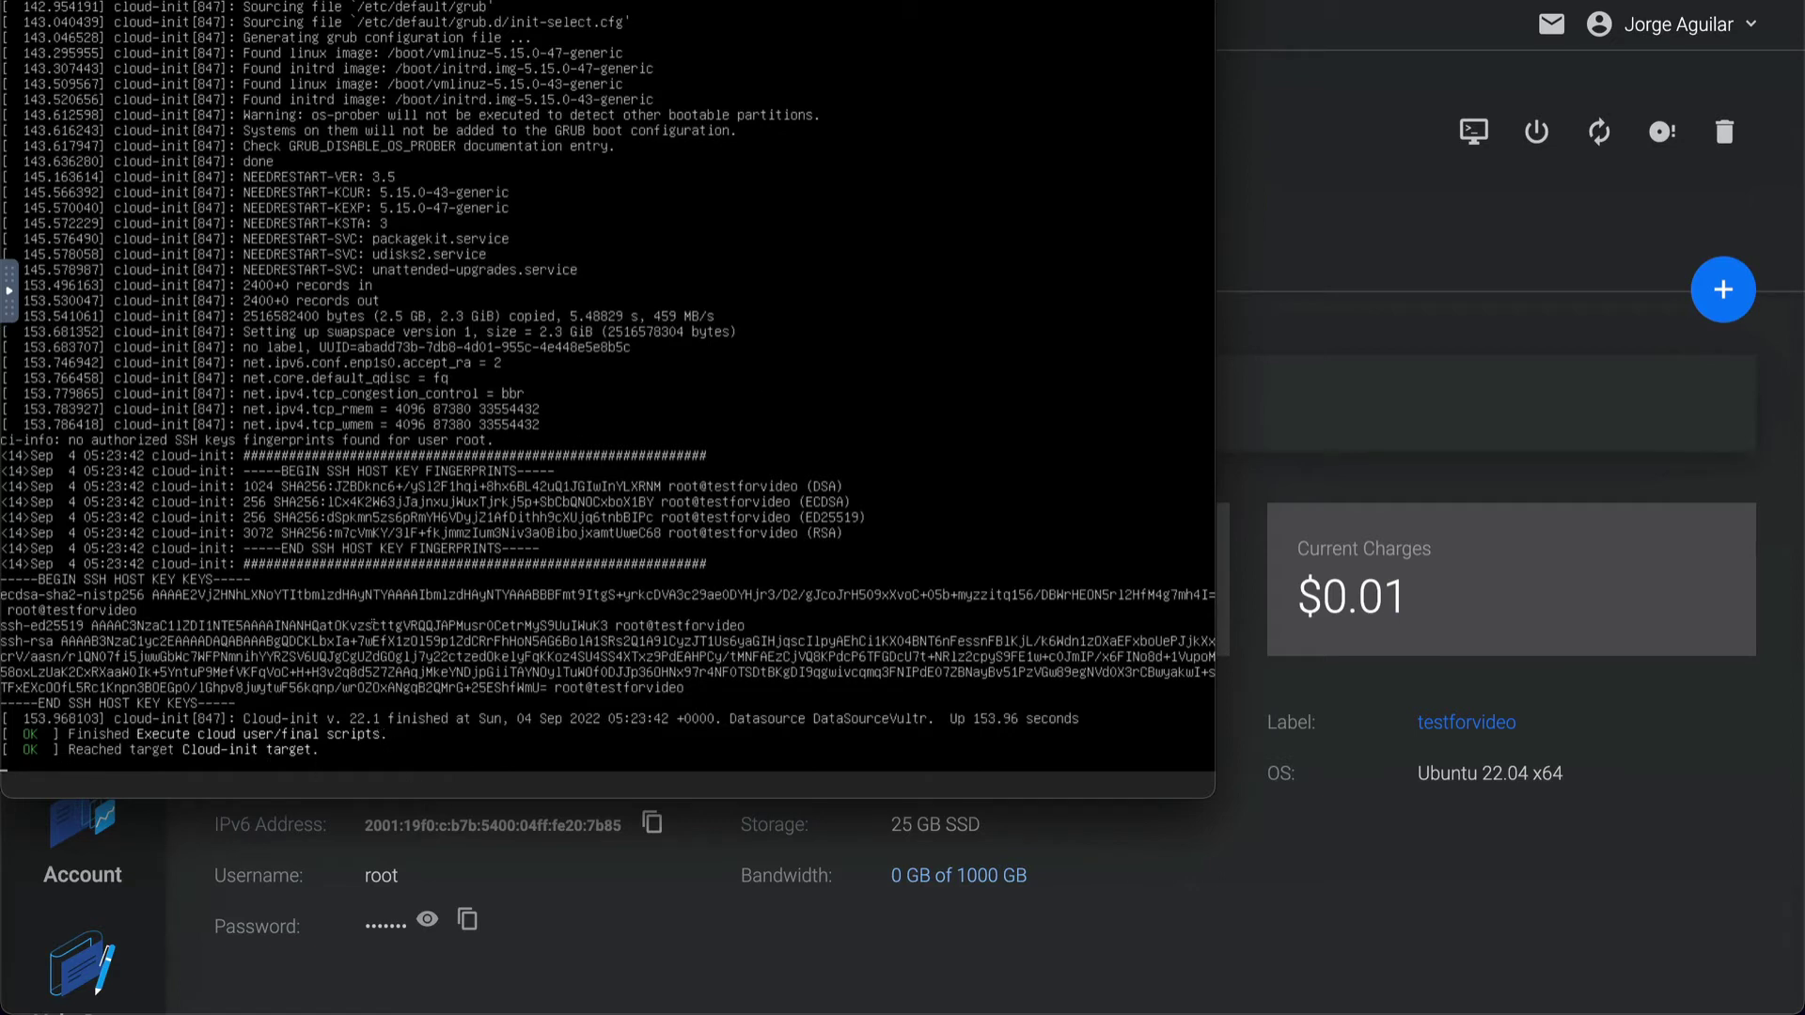
key(ctrl+w)
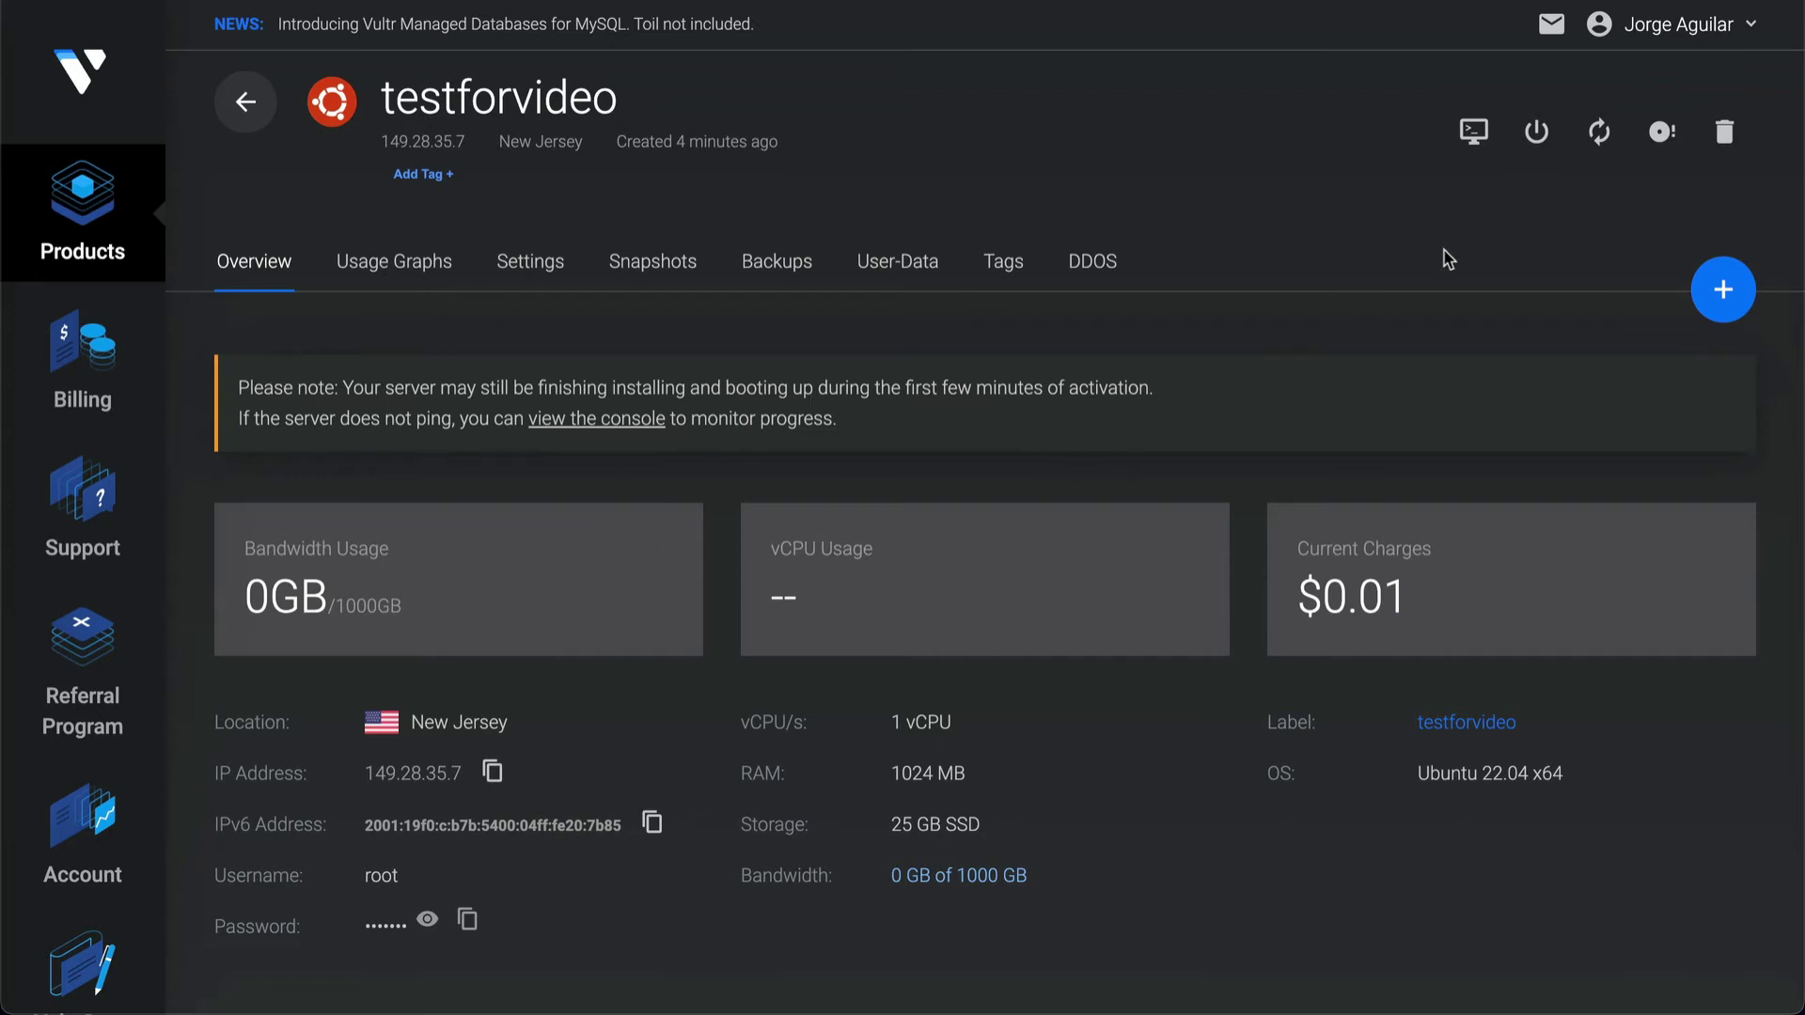
click(1475, 132)
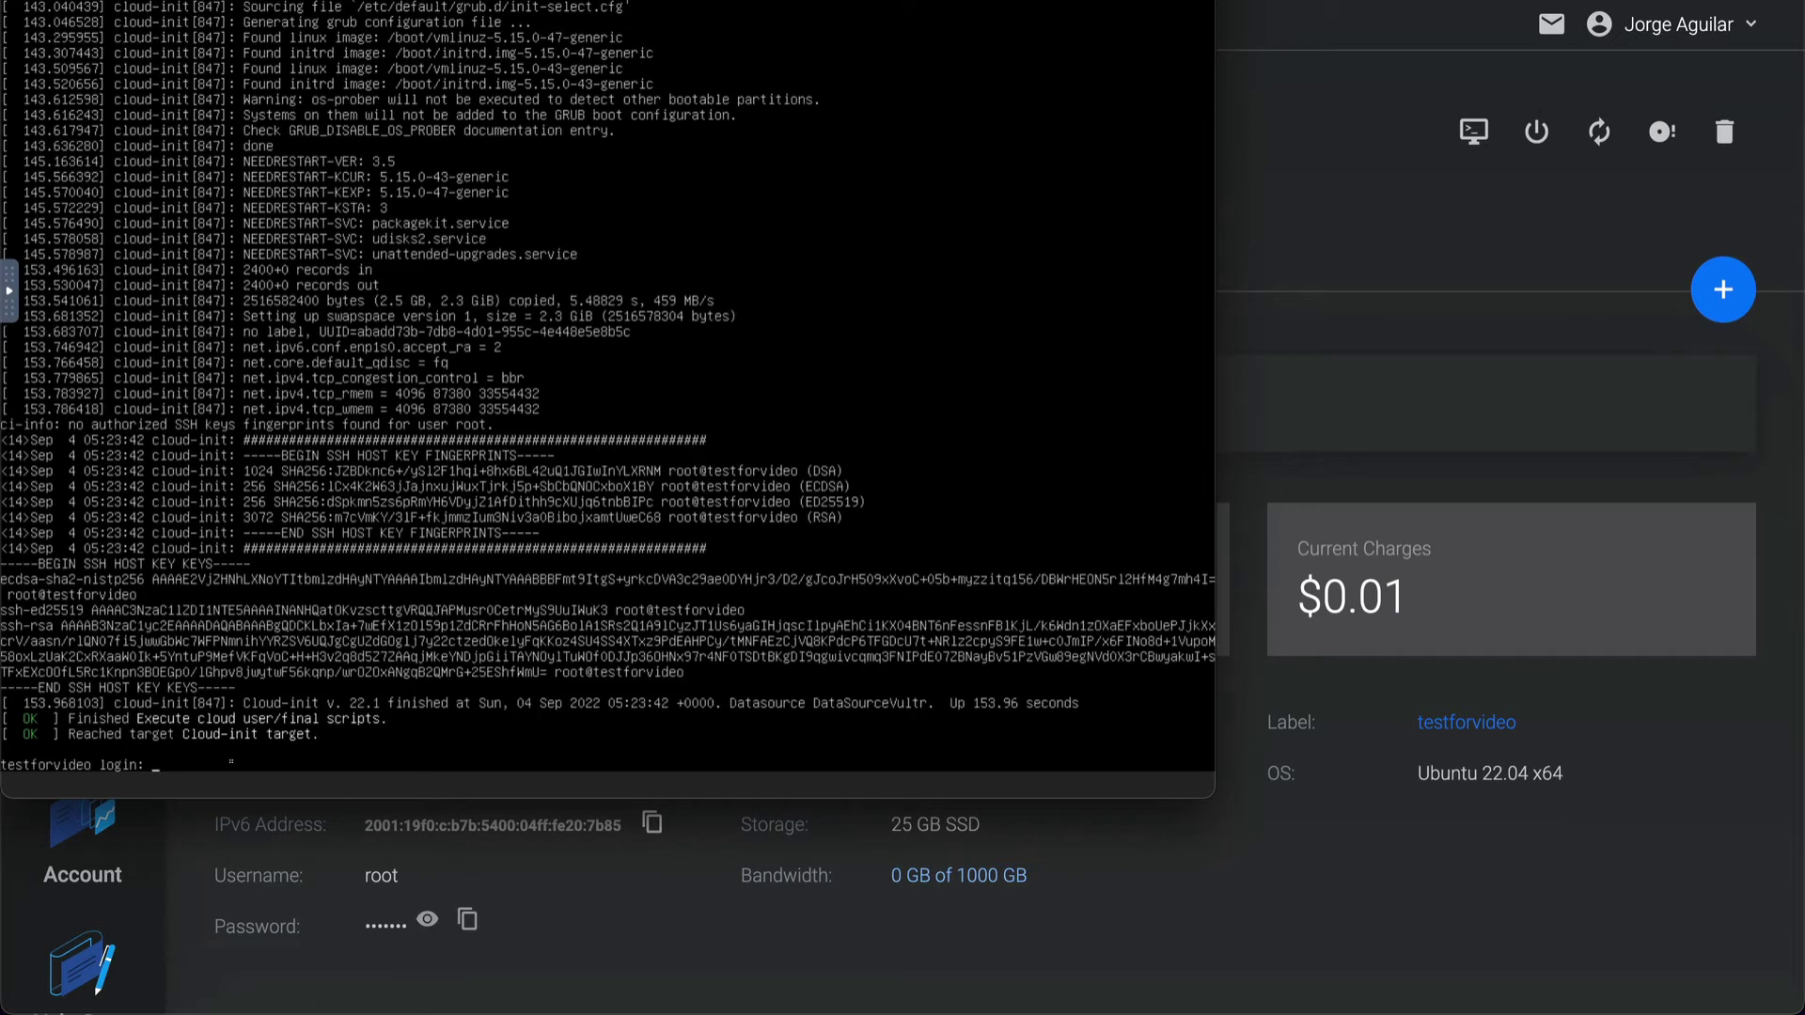
Step: Bring the Vultr server console forward and submit root as the login username
click(413, 826)
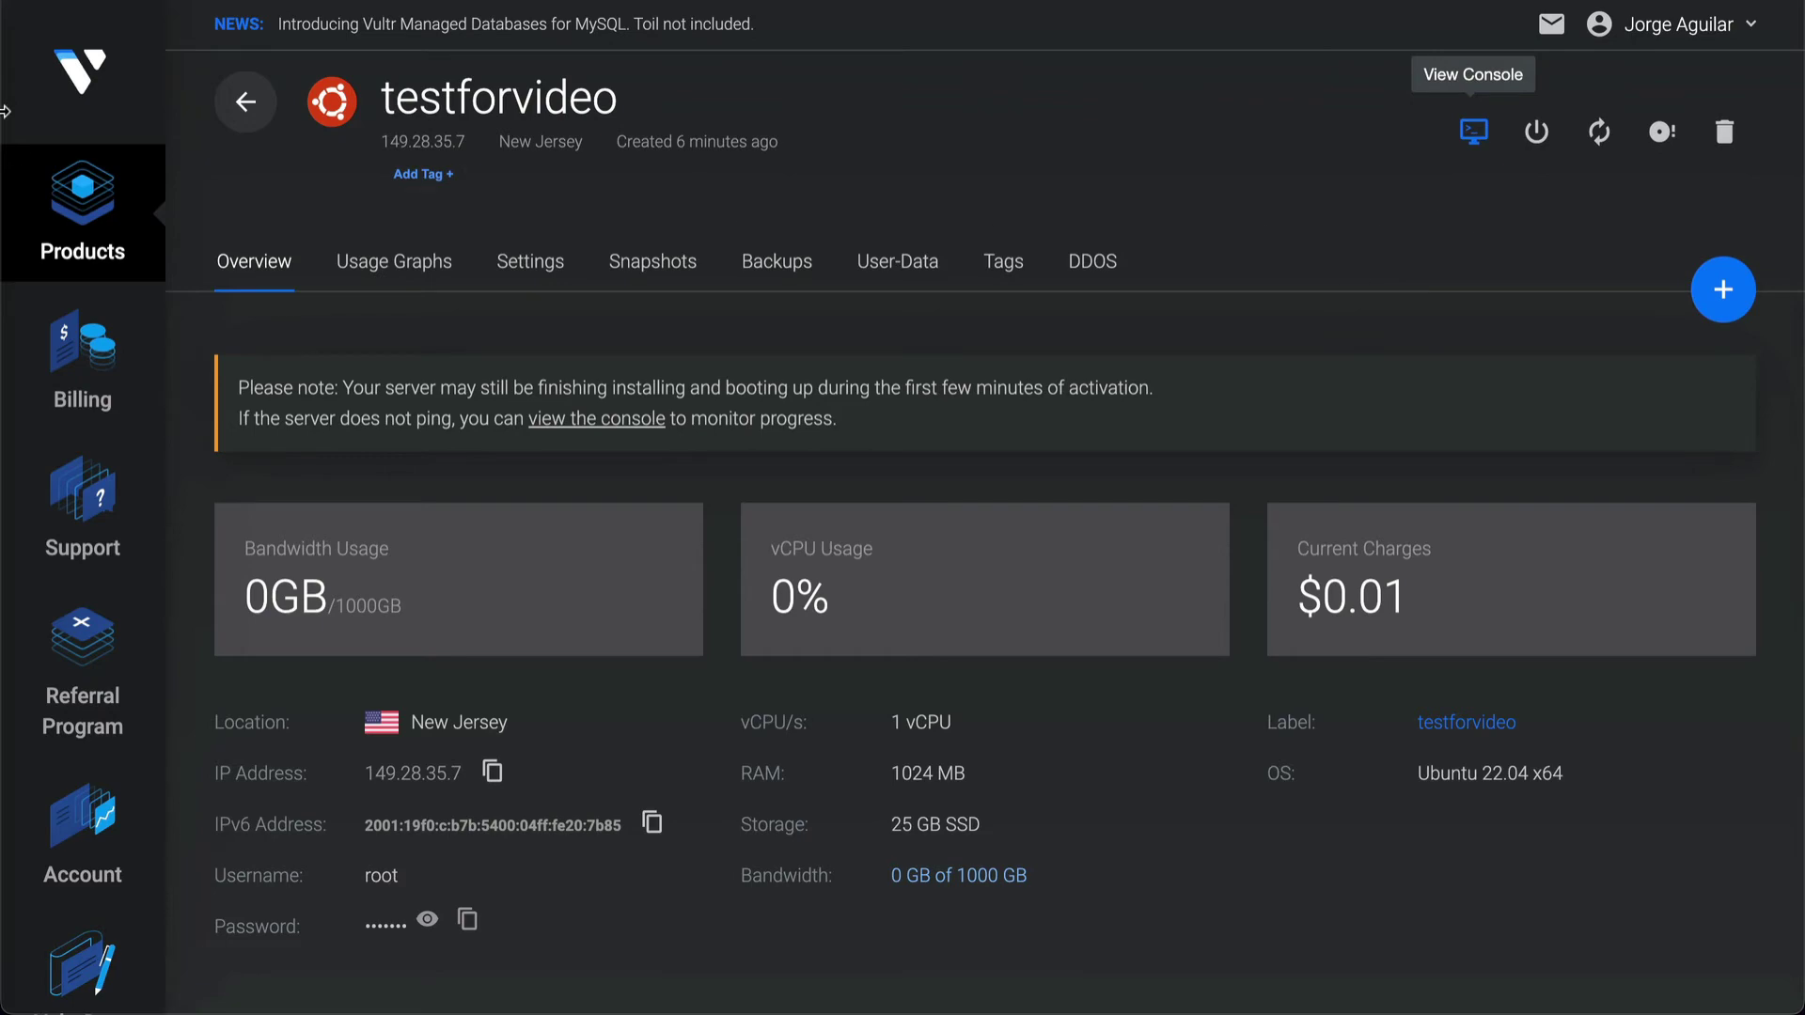
drag(5, 106, 13, 107)
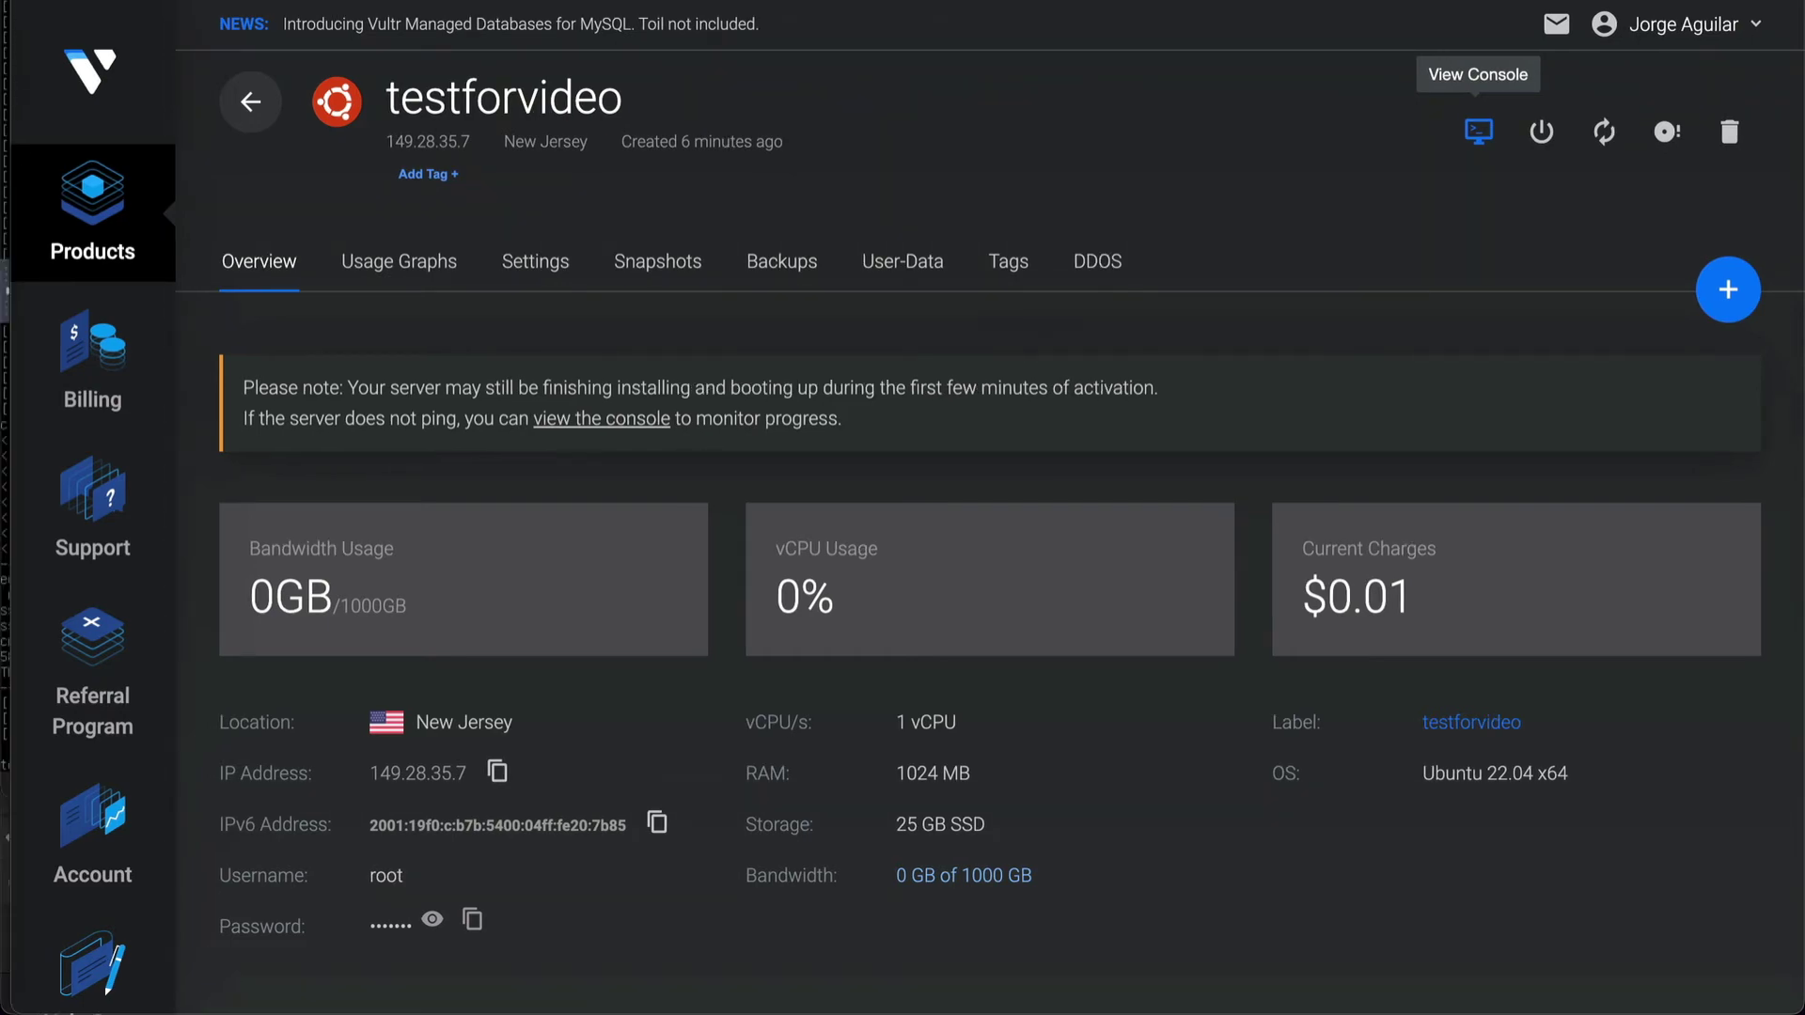
click(4, 108)
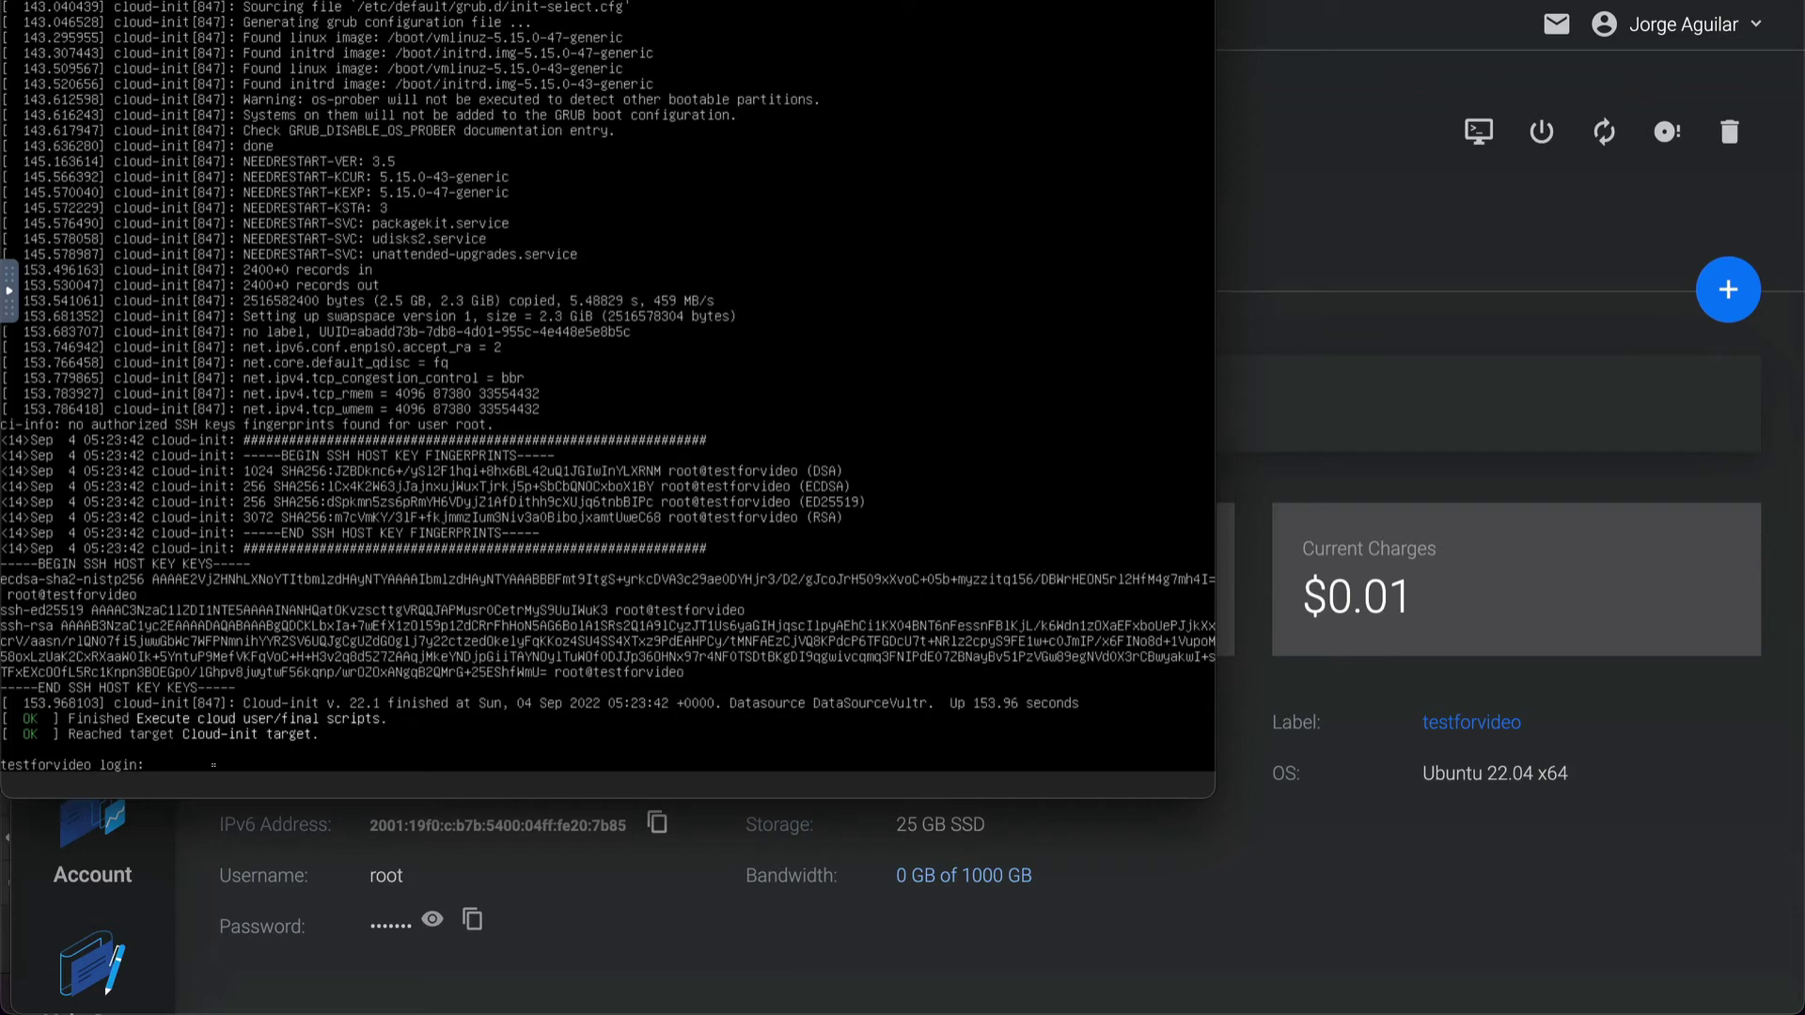
key(Return)
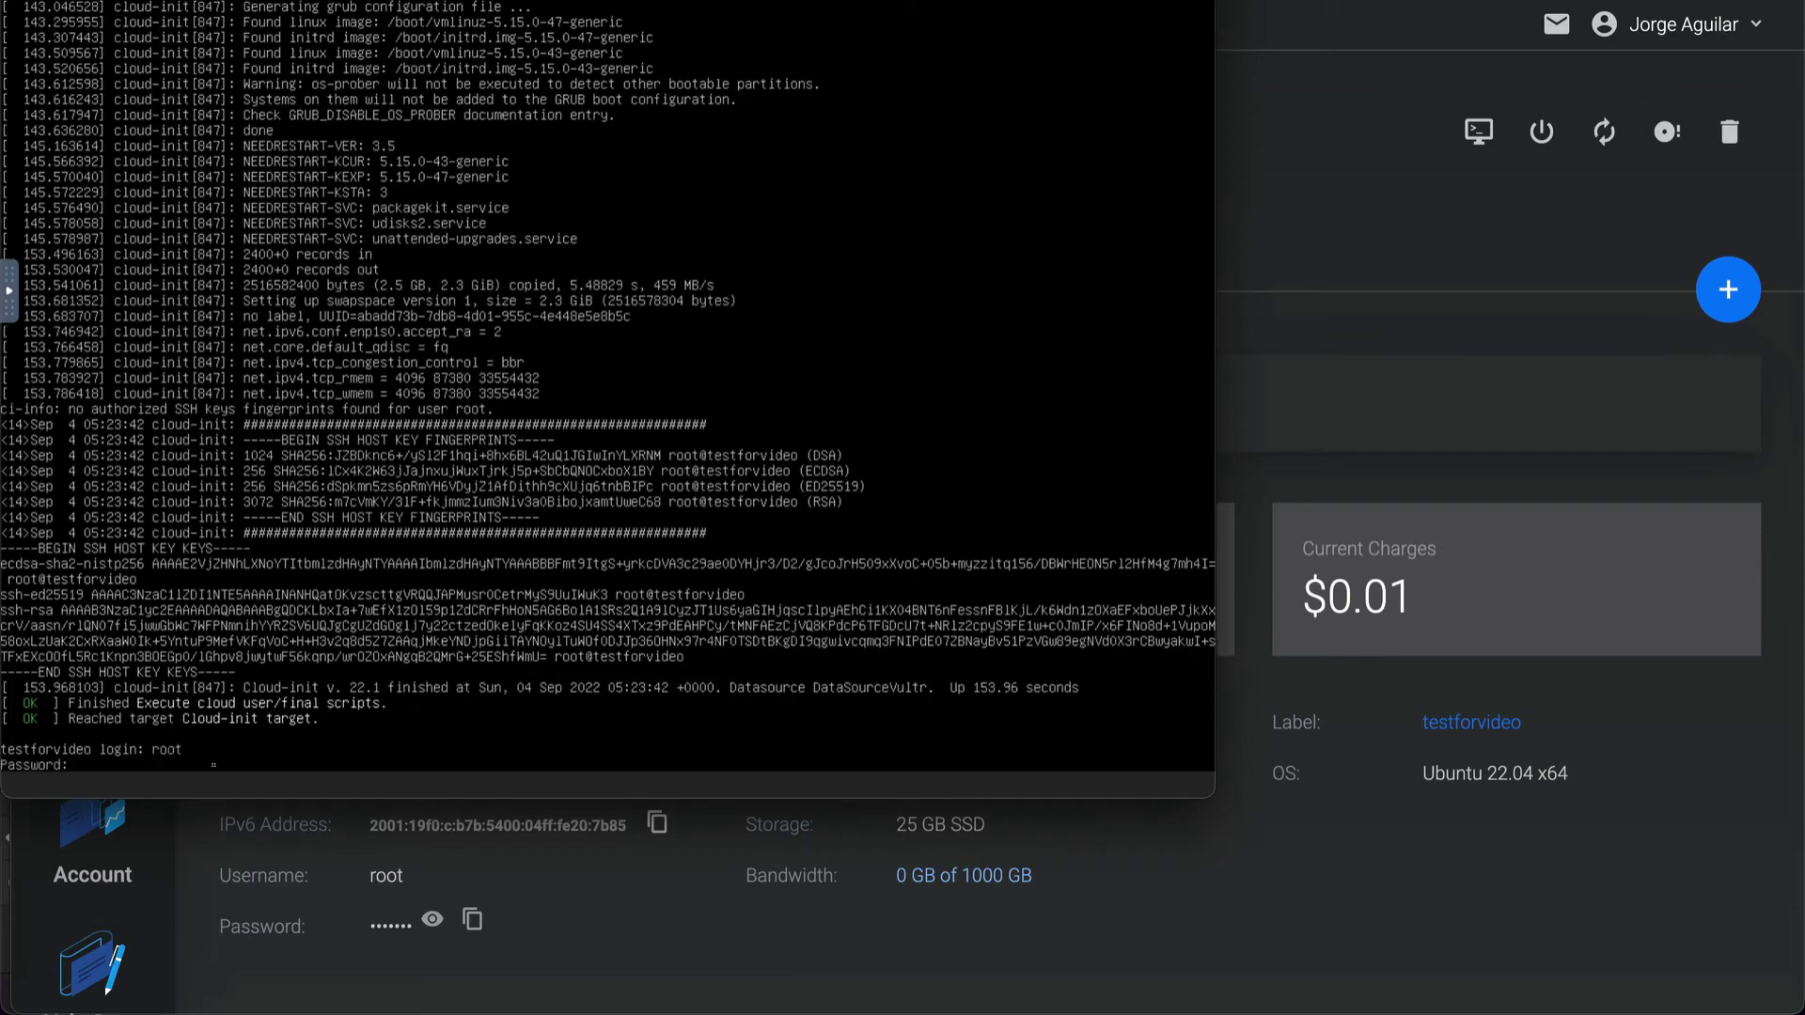
Step: Copy the root password from the overview and paste it via the noVNC clipboard to log in
click(387, 891)
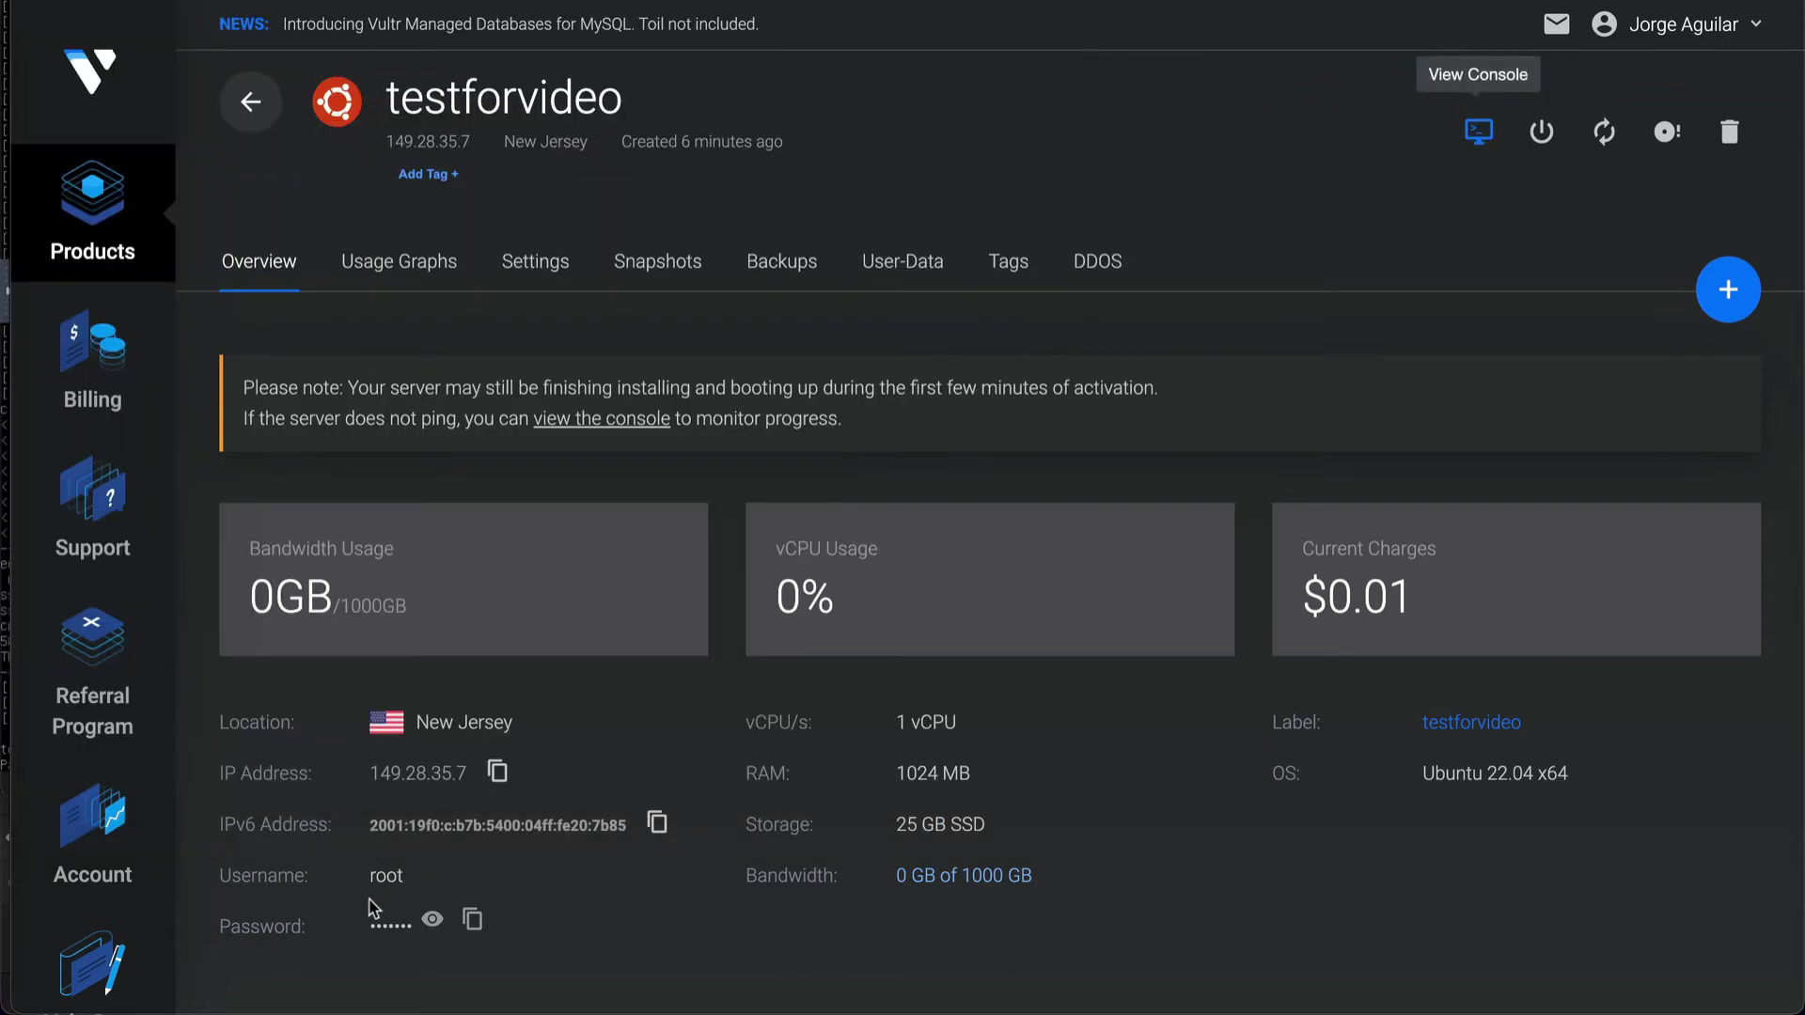
click(473, 920)
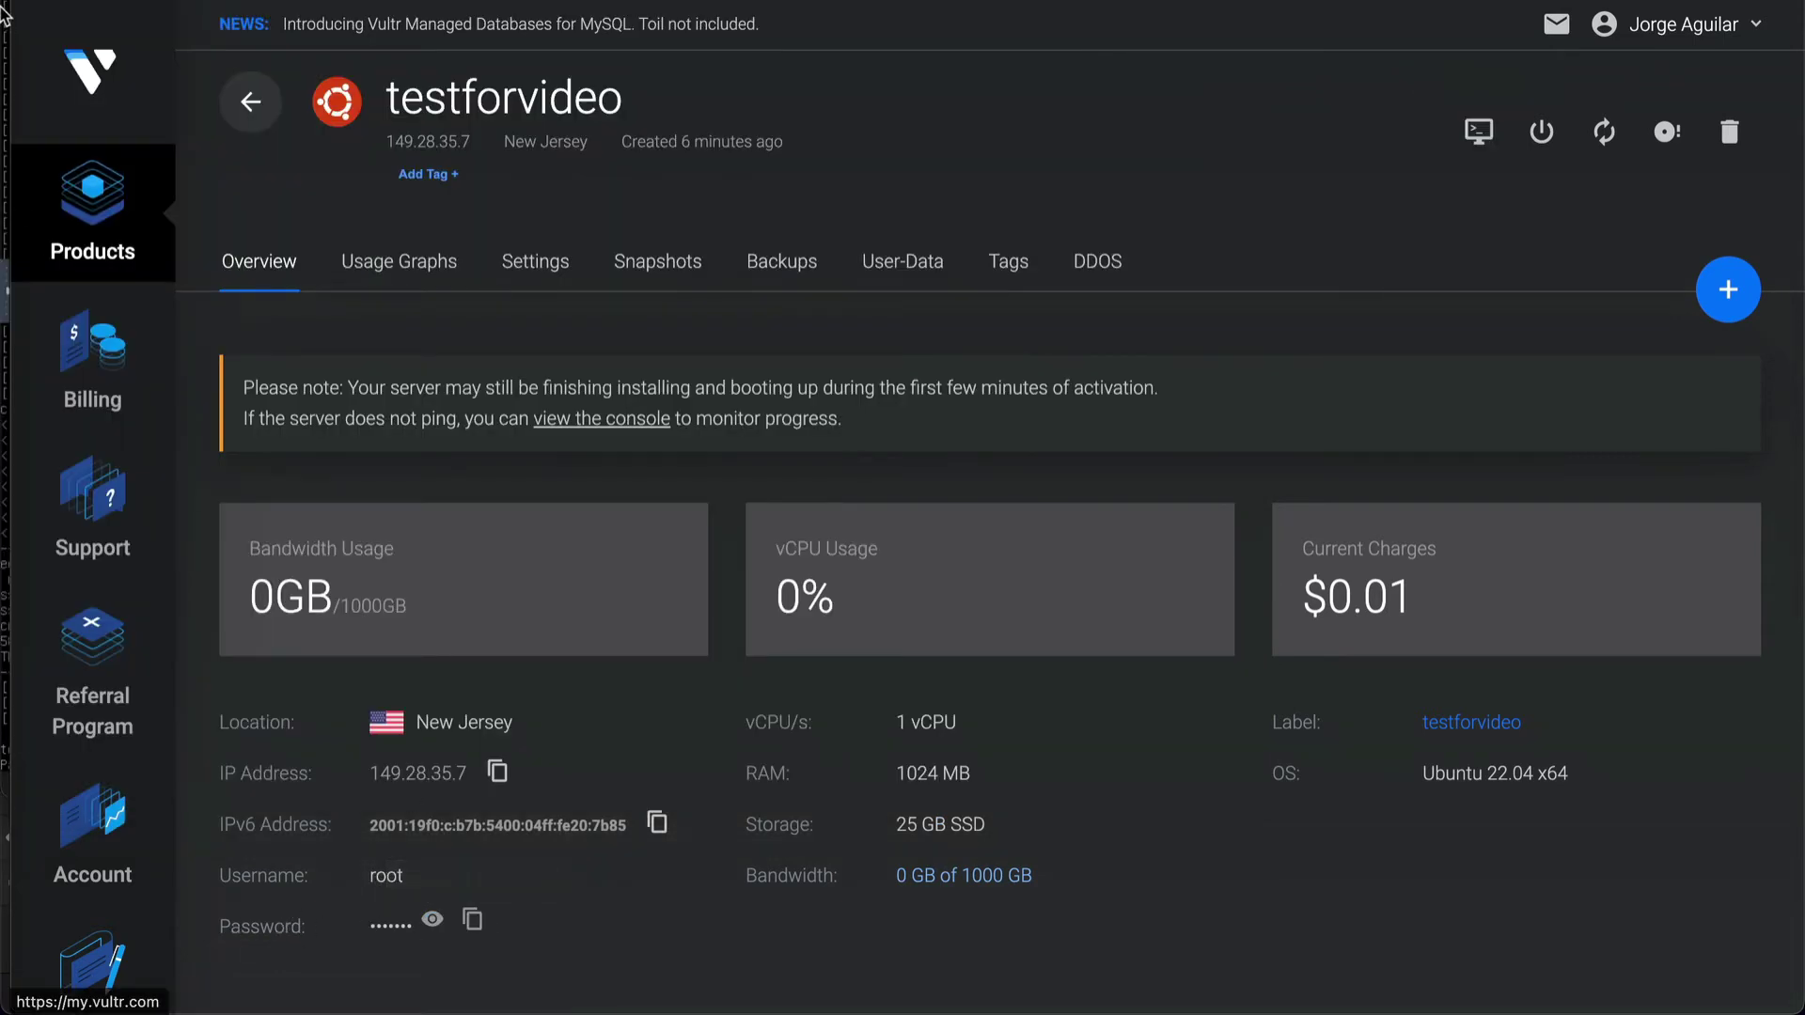
click(5, 36)
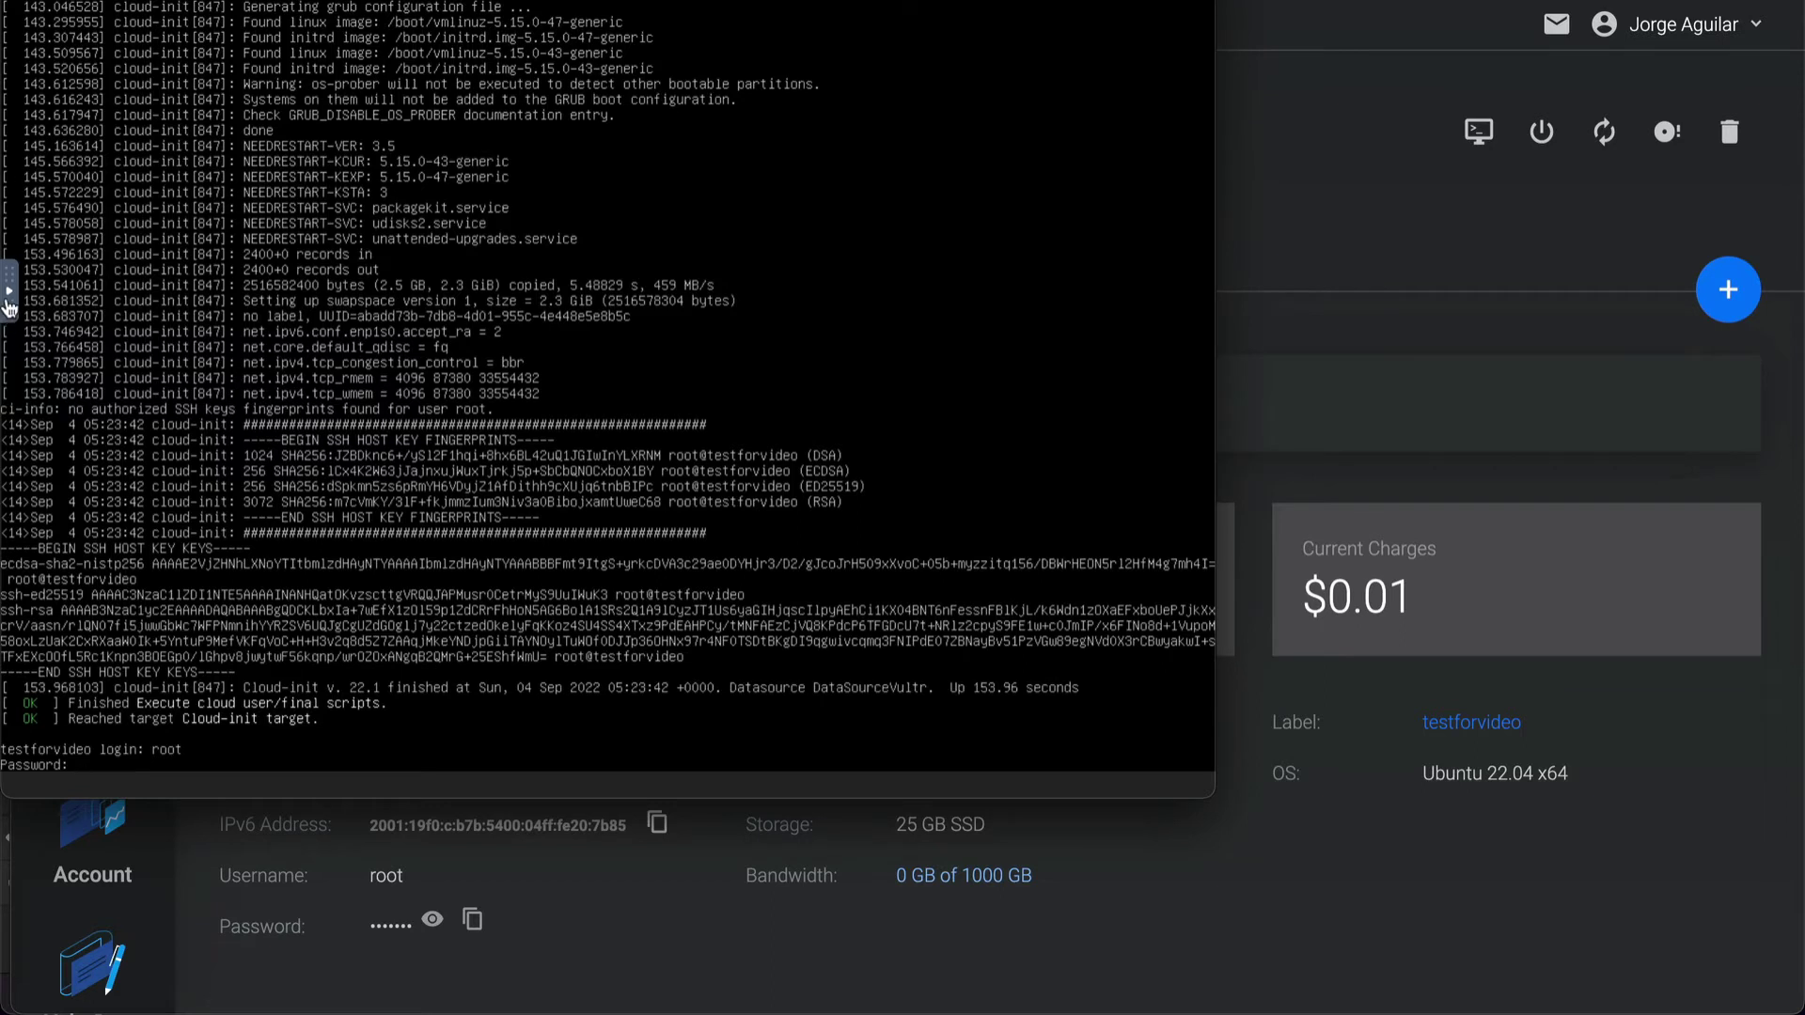
click(8, 292)
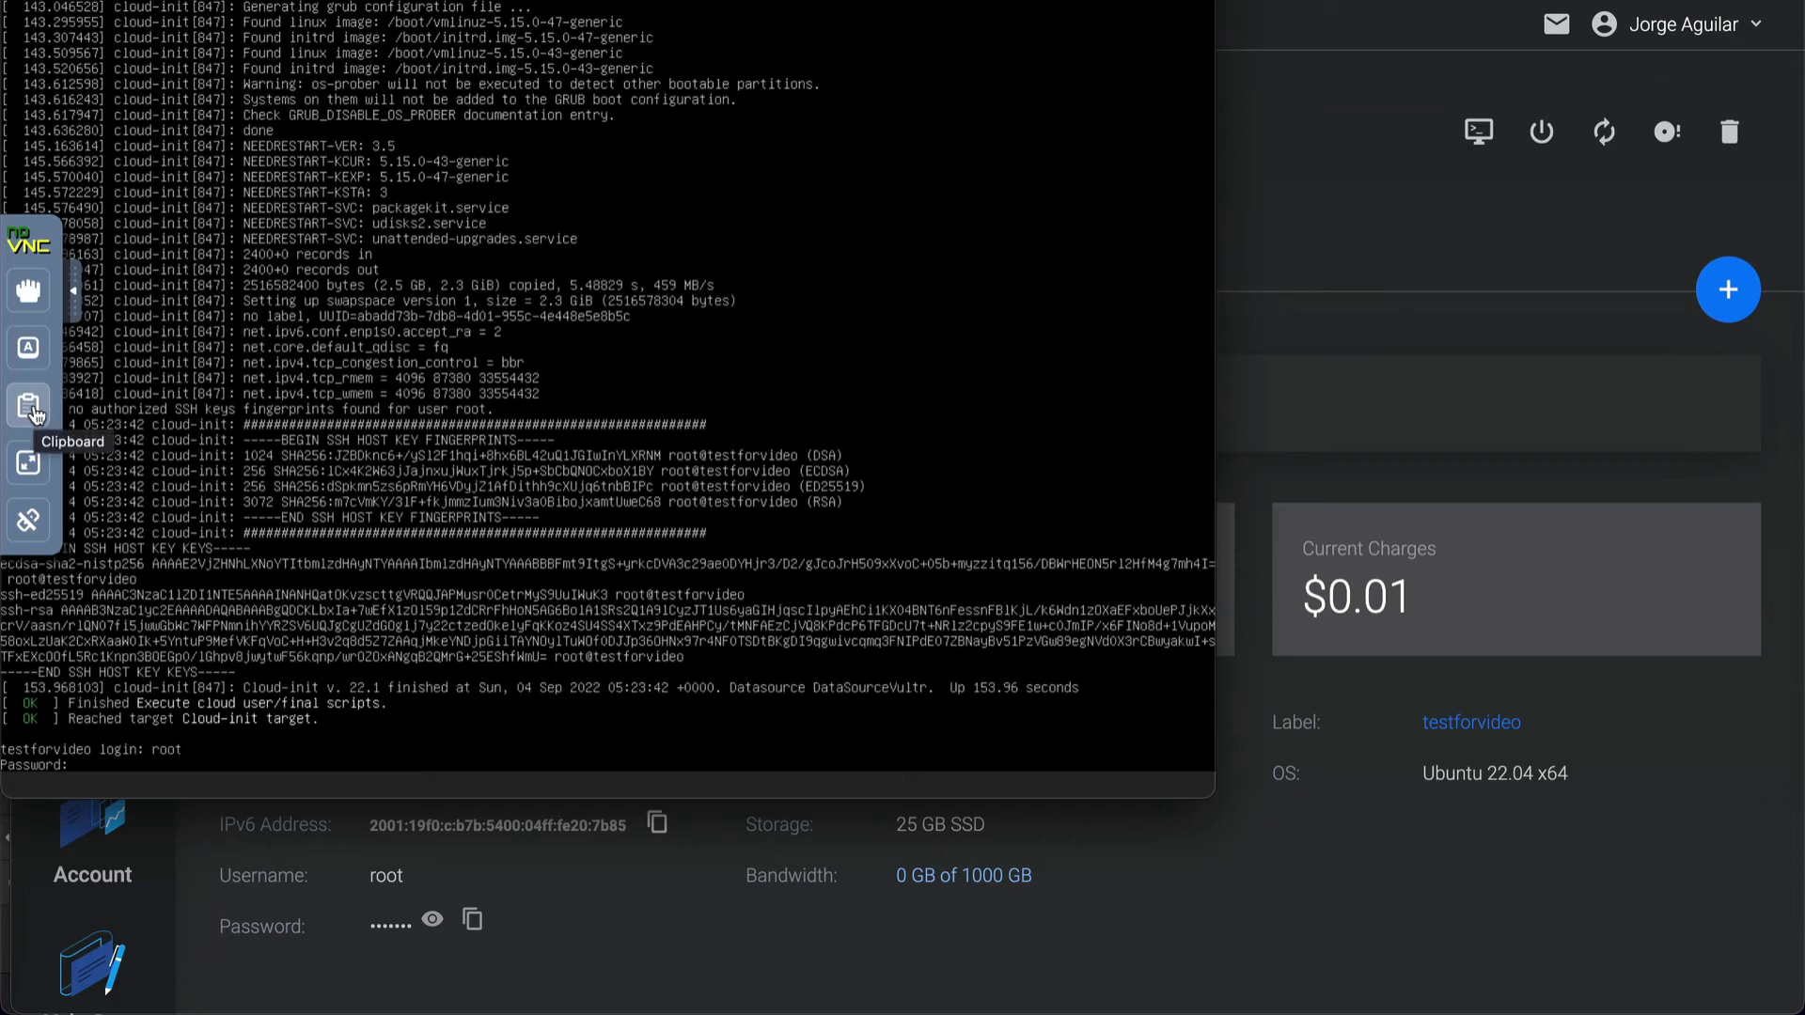
click(35, 414)
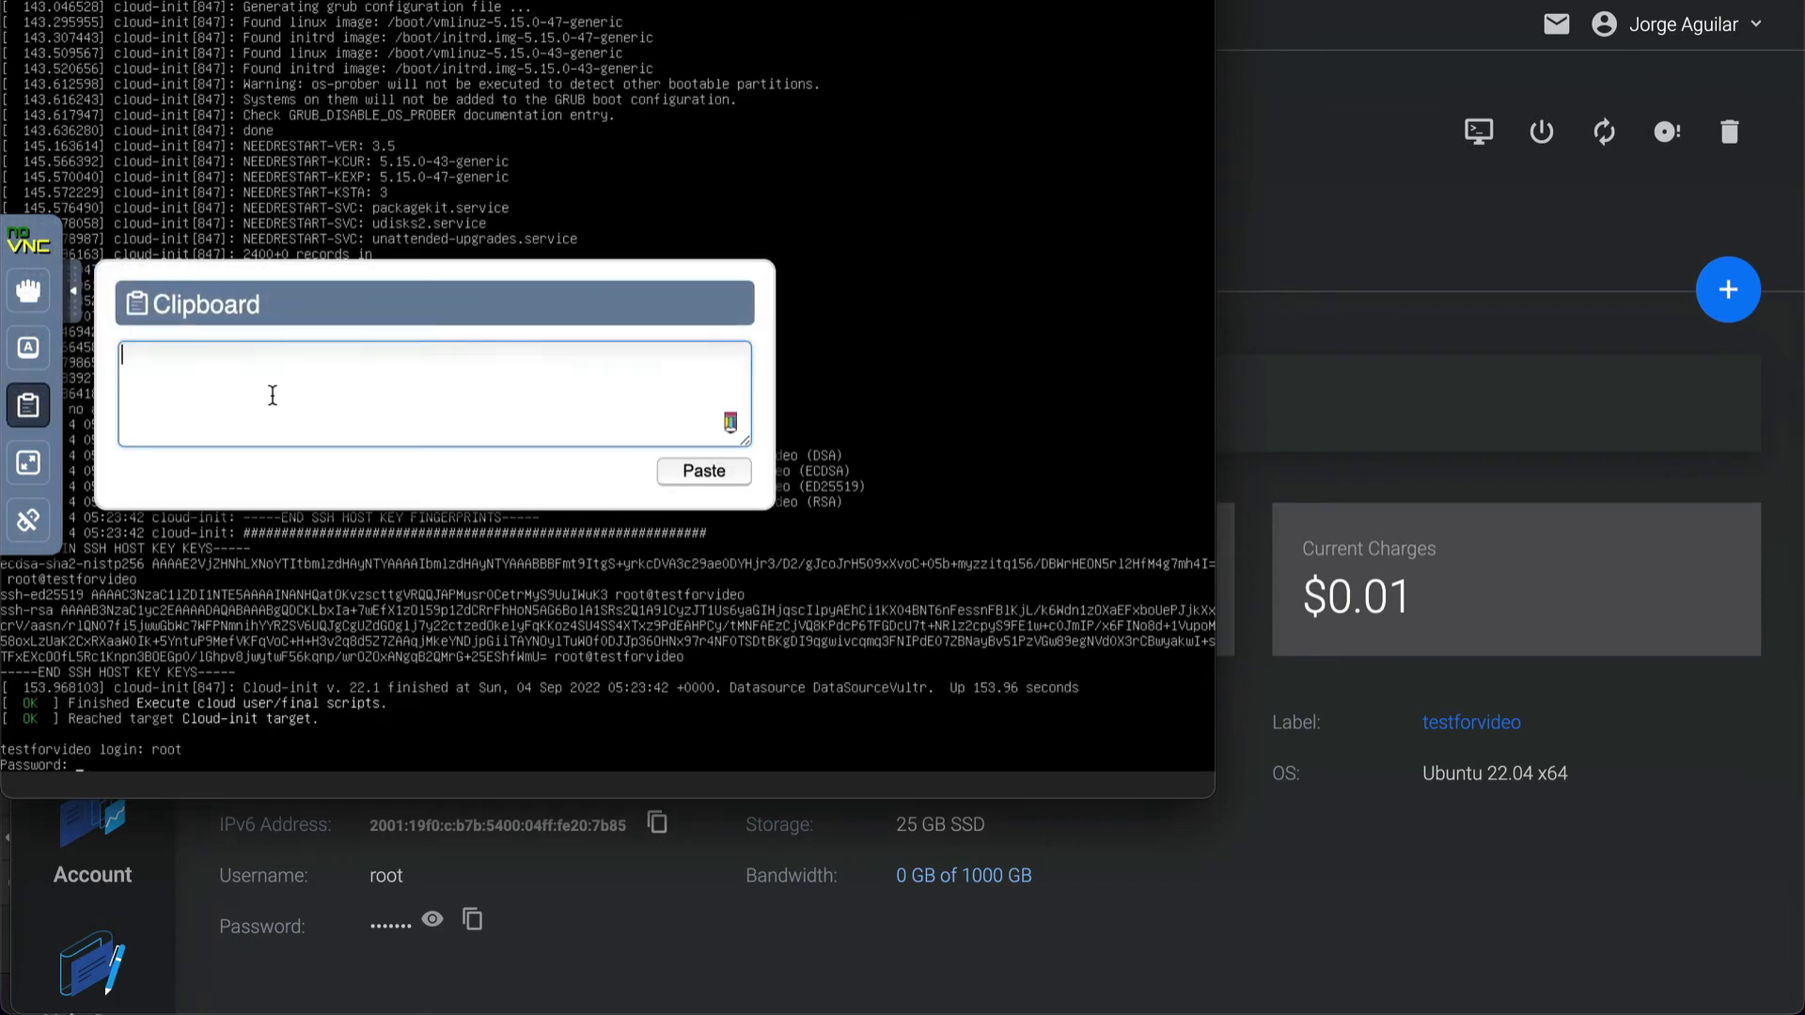
key(ctrl+v)
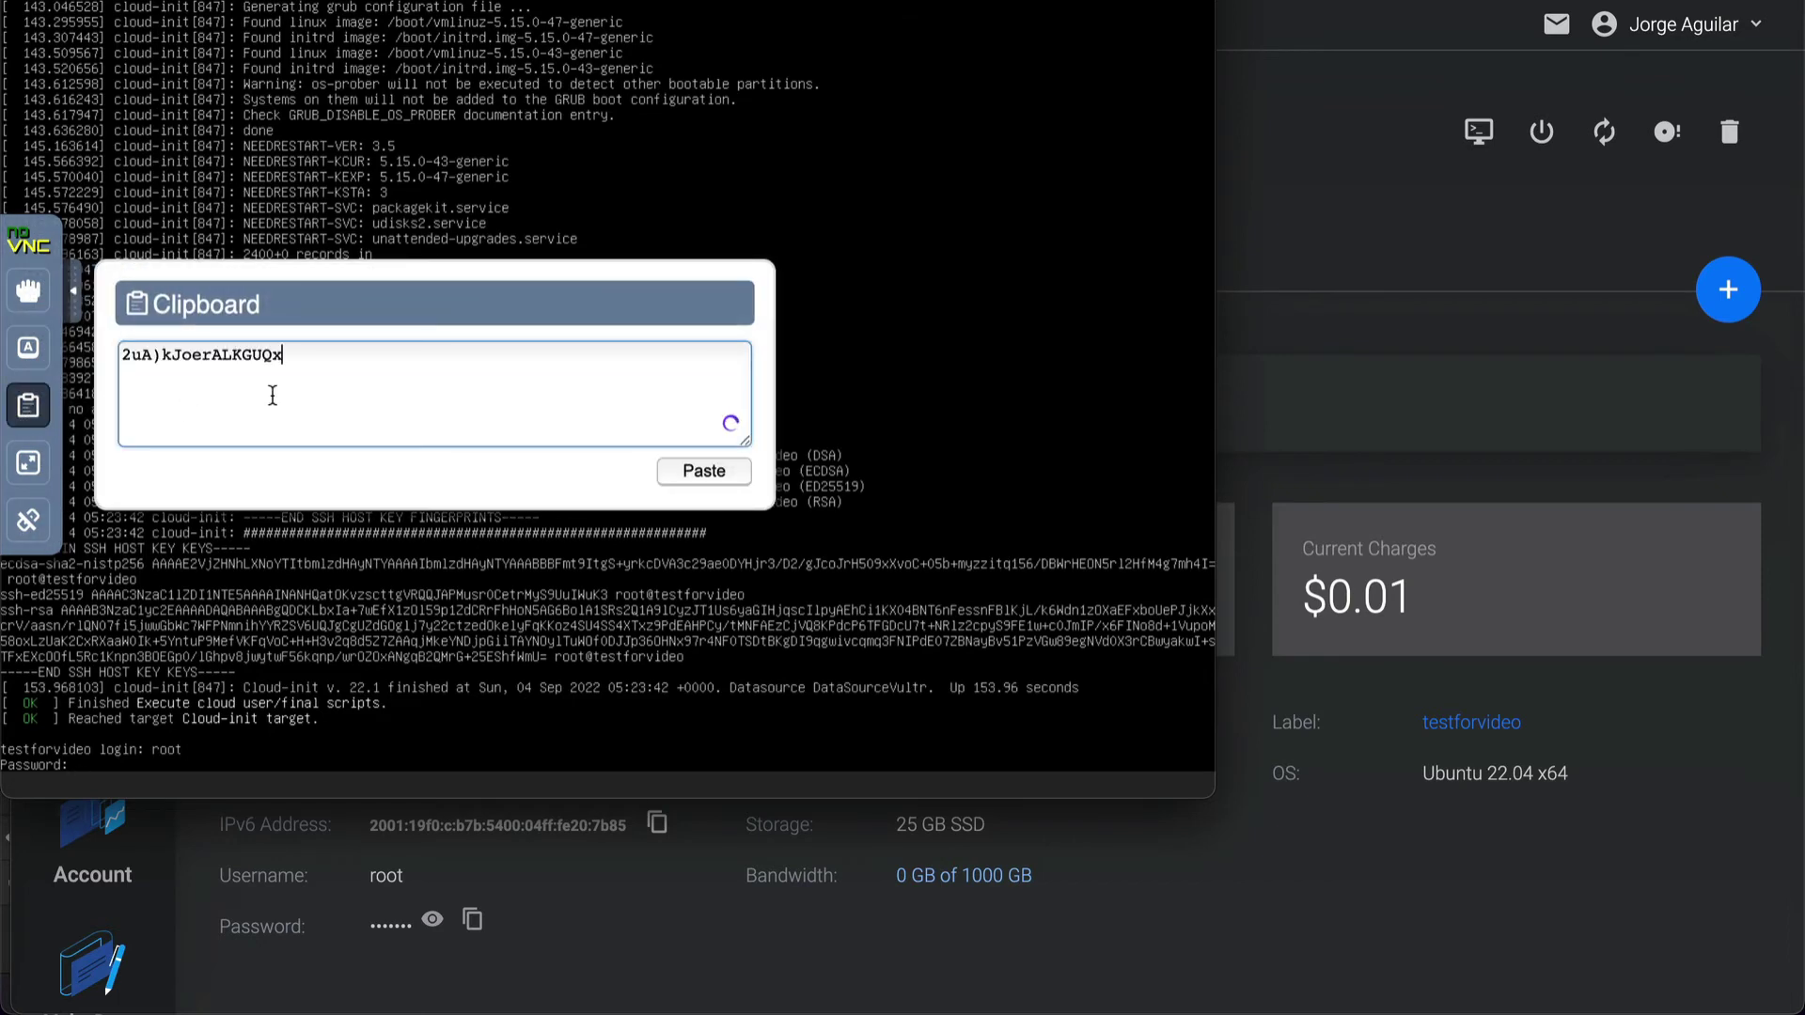
click(673, 465)
click(344, 709)
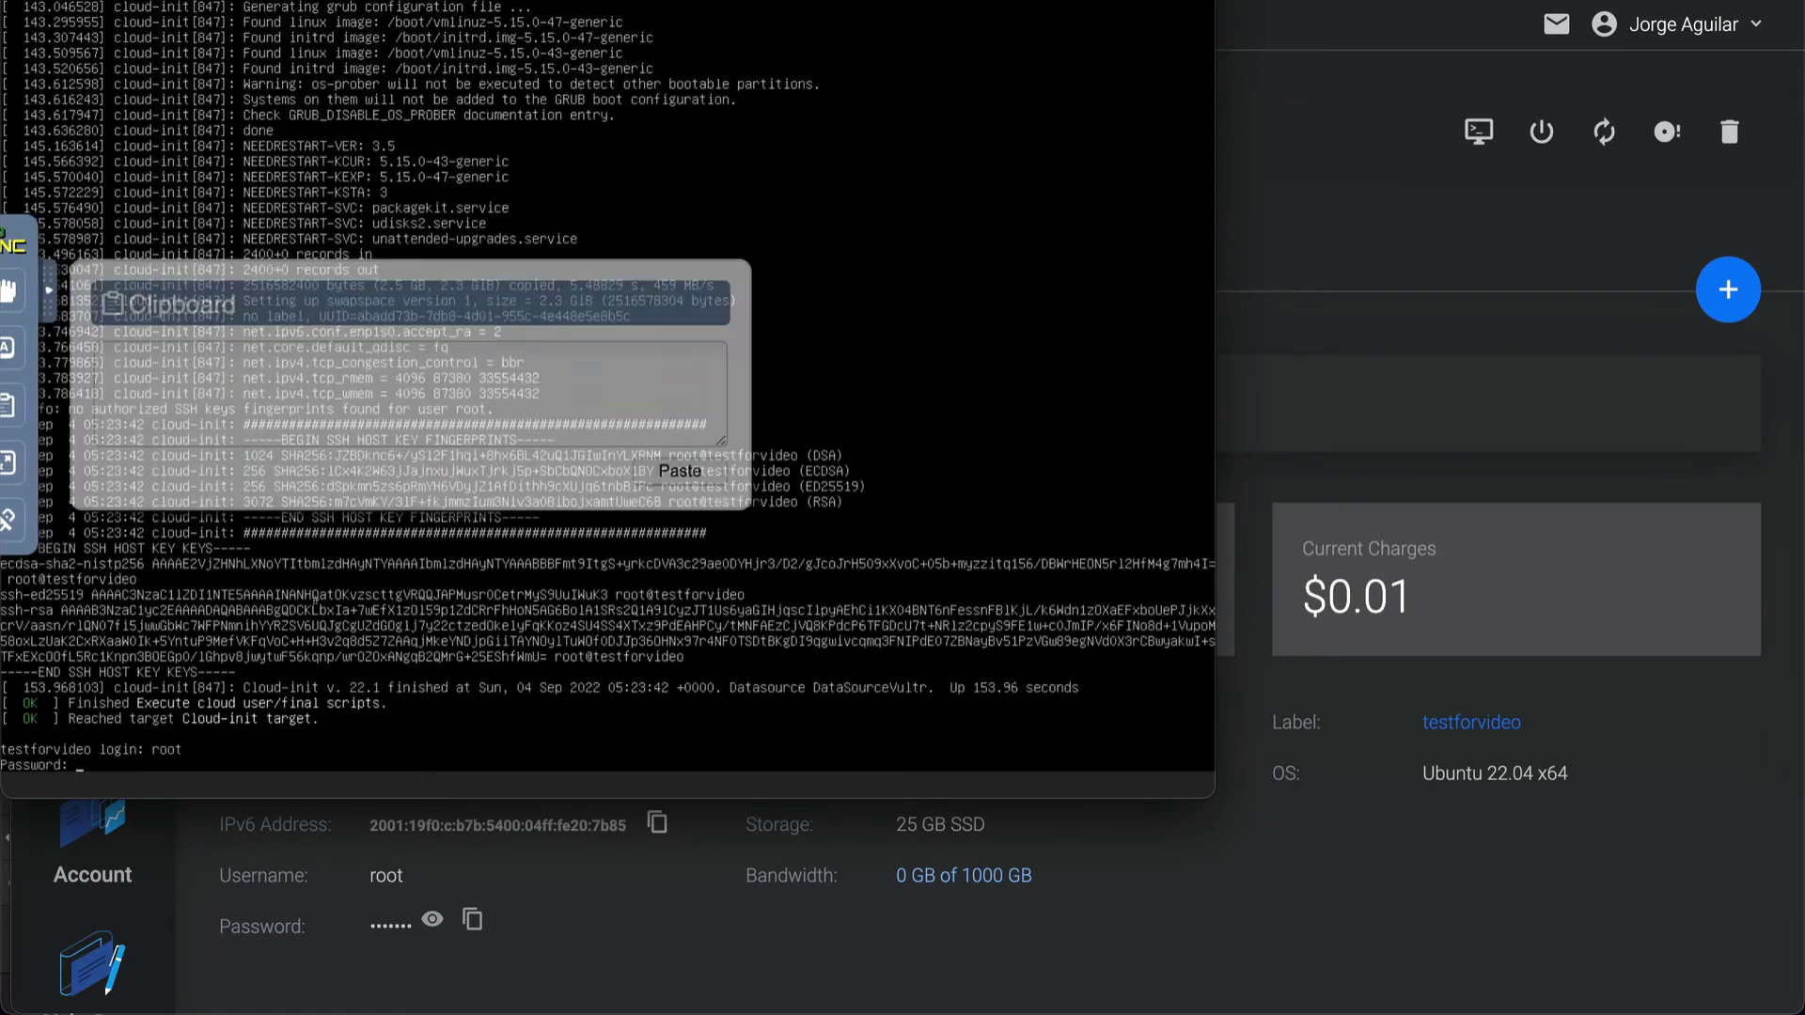
key(Return)
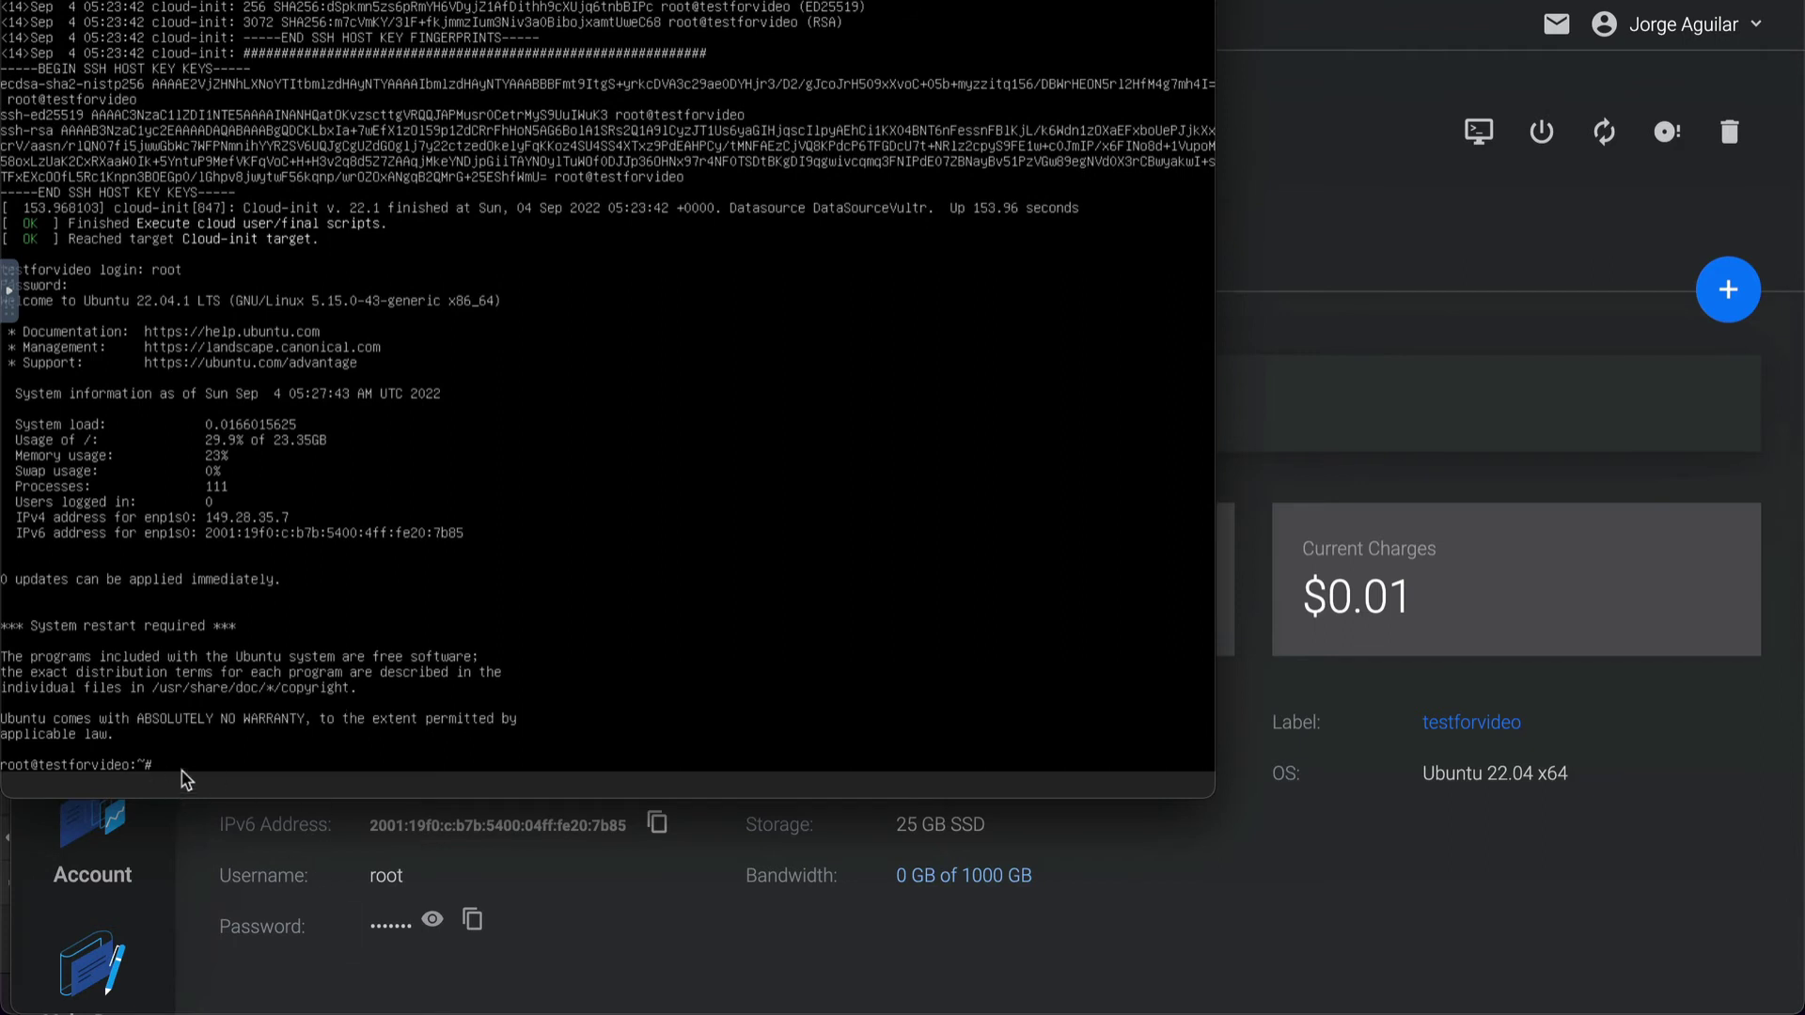
Step: Copy 'ls -ld /etc/apache2' from the notes into the console and run it
mouse_move(1182, 1006)
click(1182, 957)
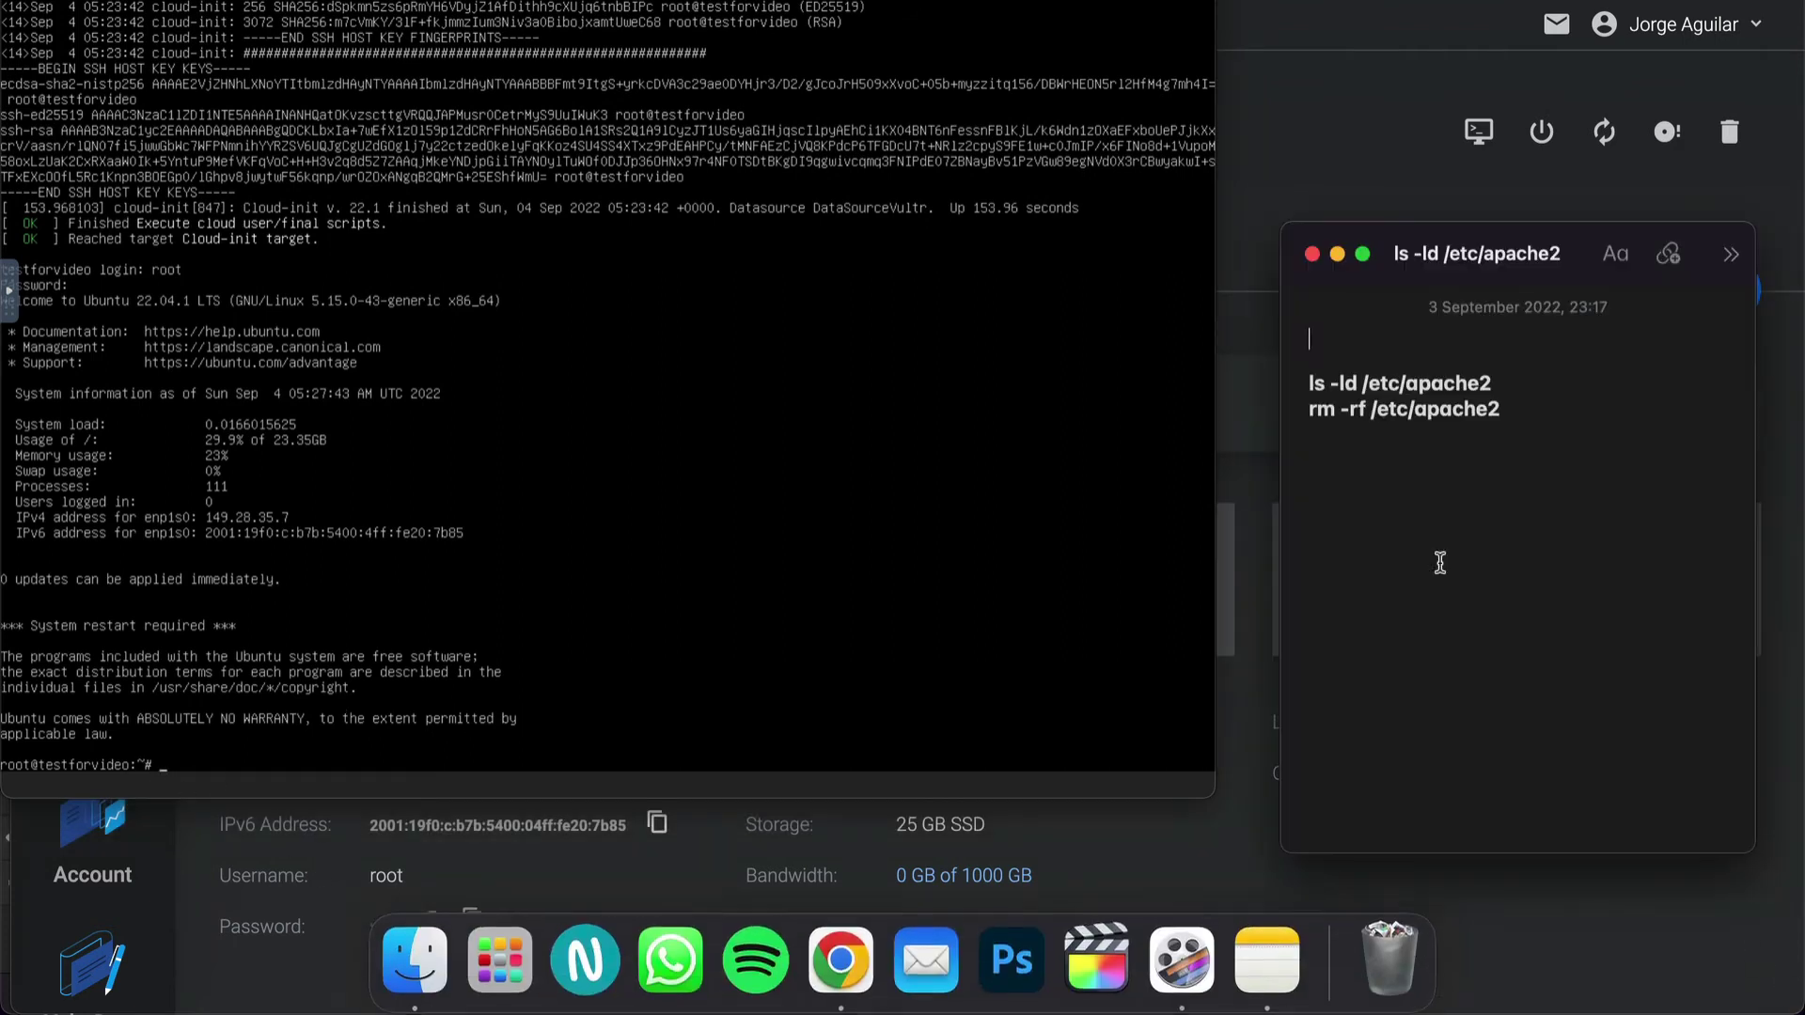
triple_click(1378, 384)
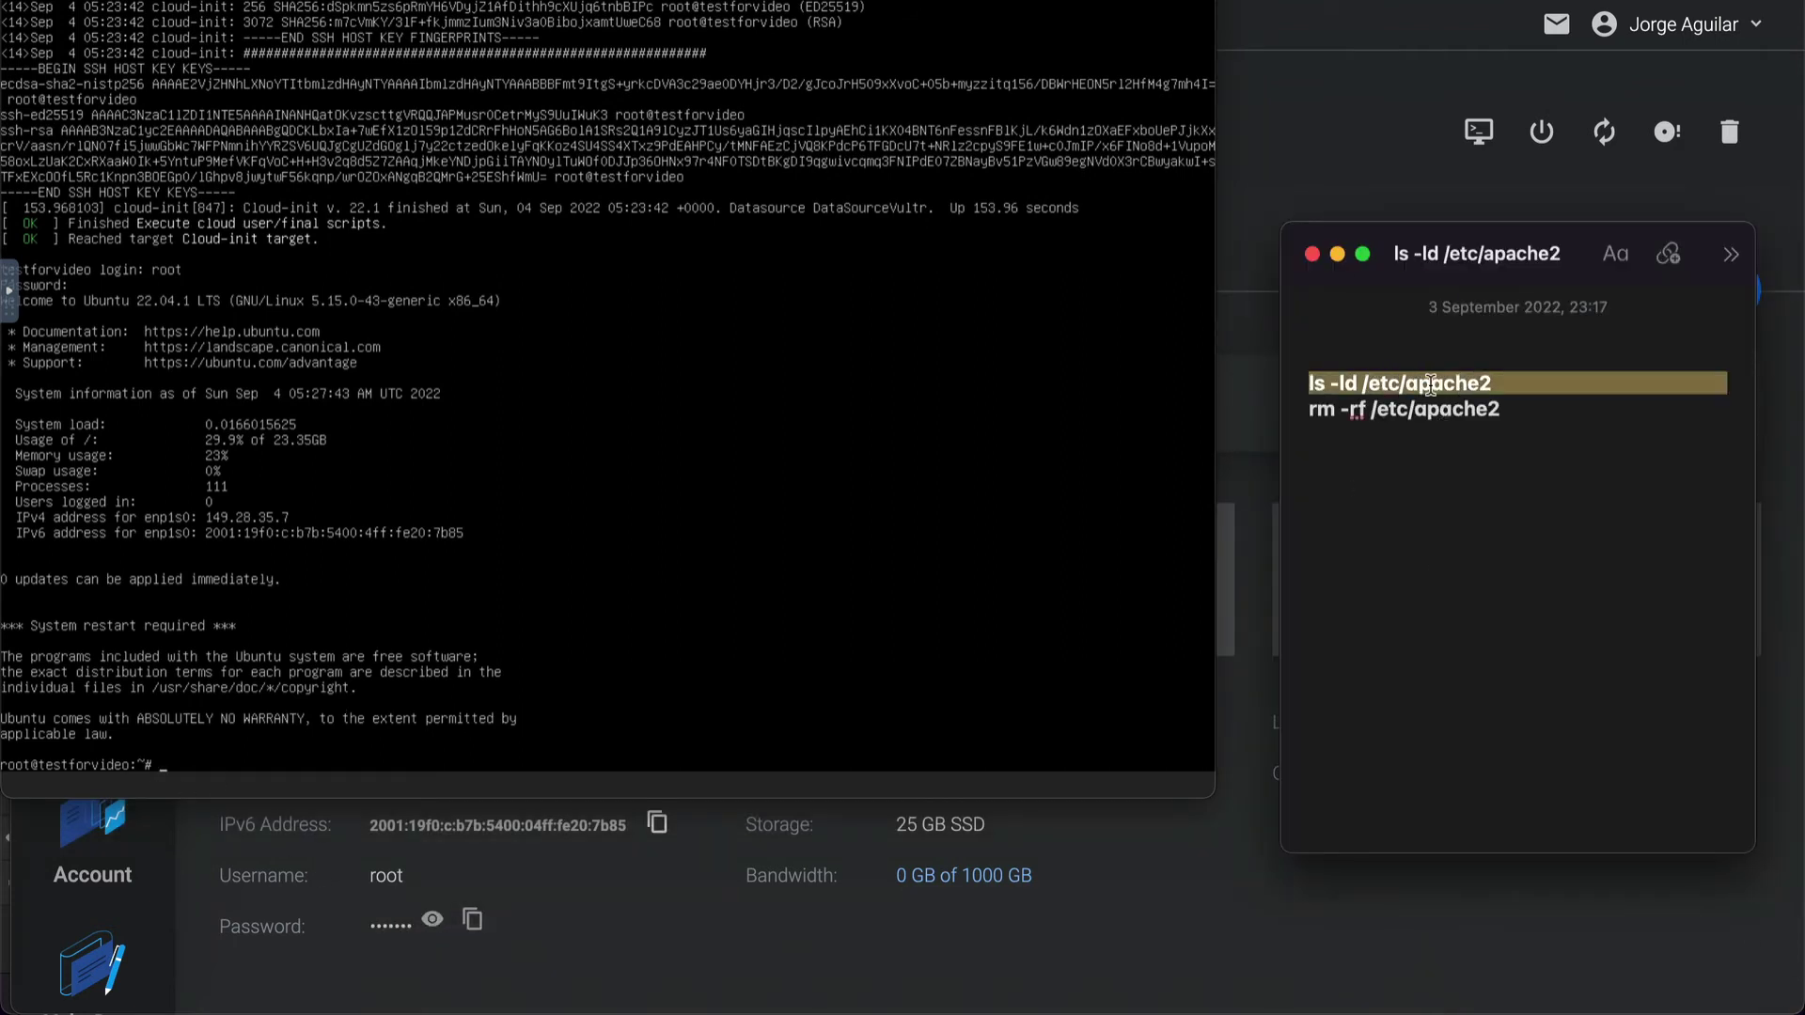
click(1489, 381)
drag(1489, 380, 1315, 377)
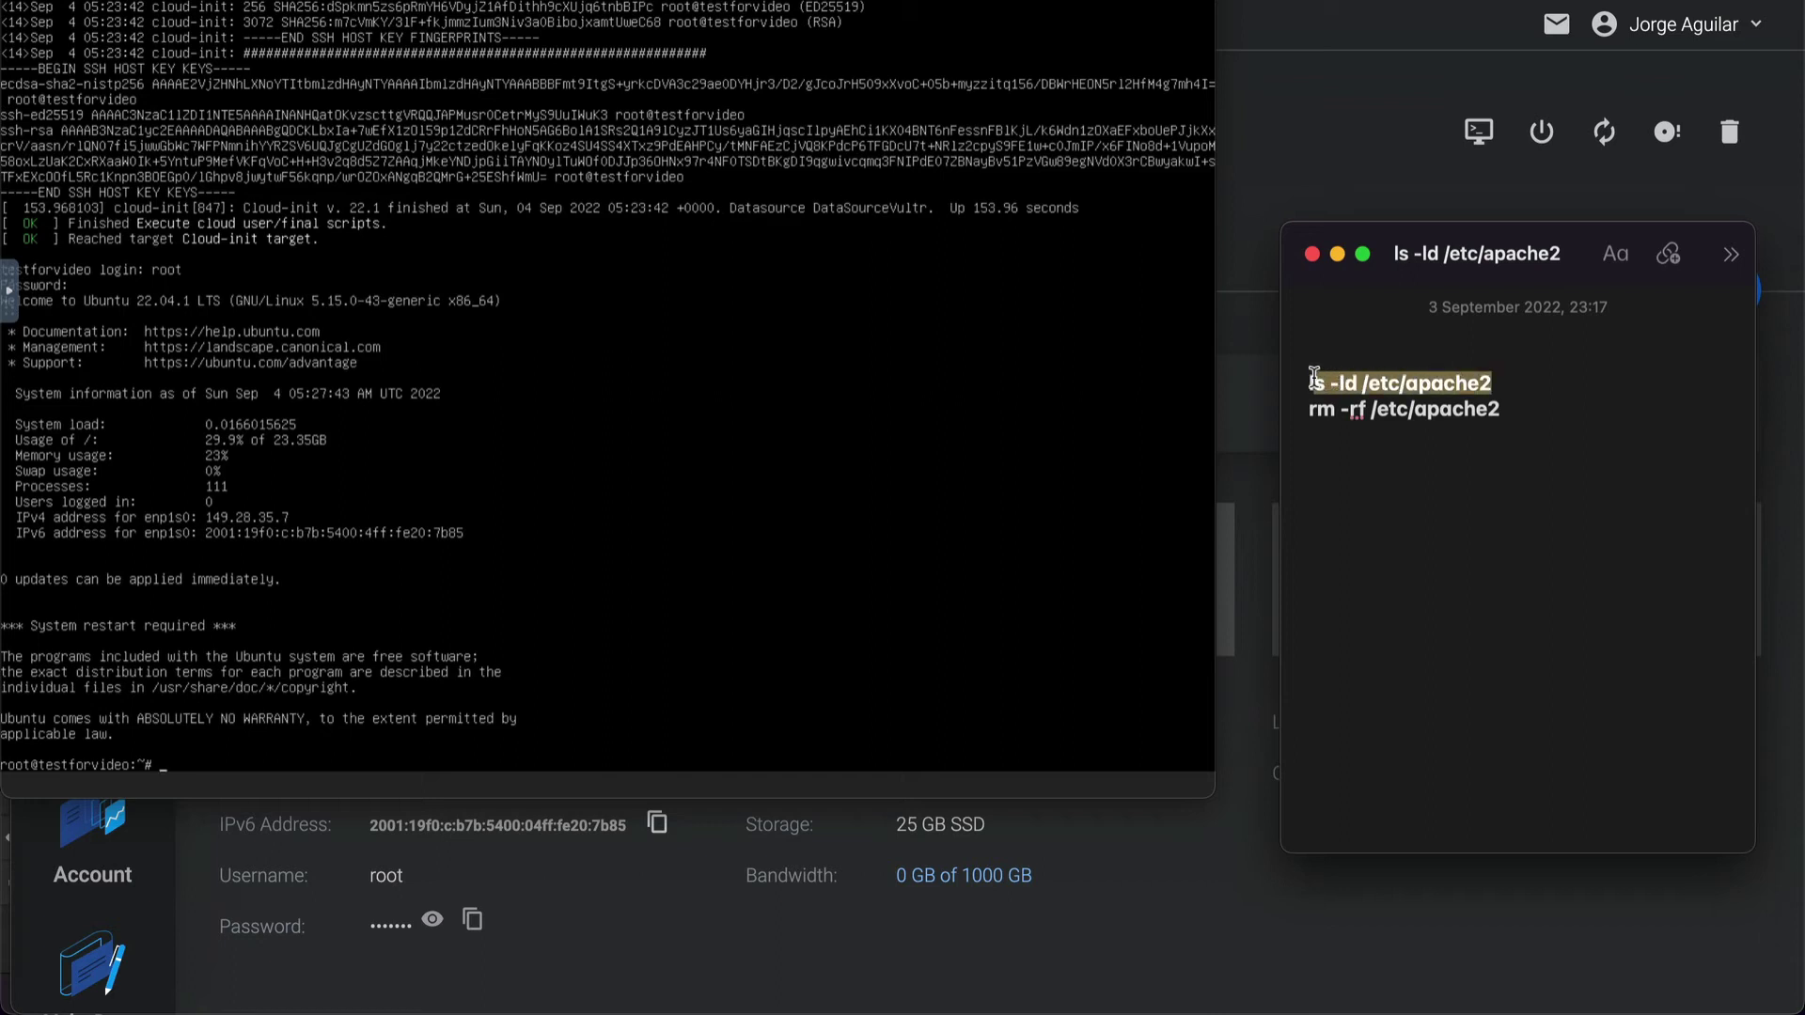
click(153, 410)
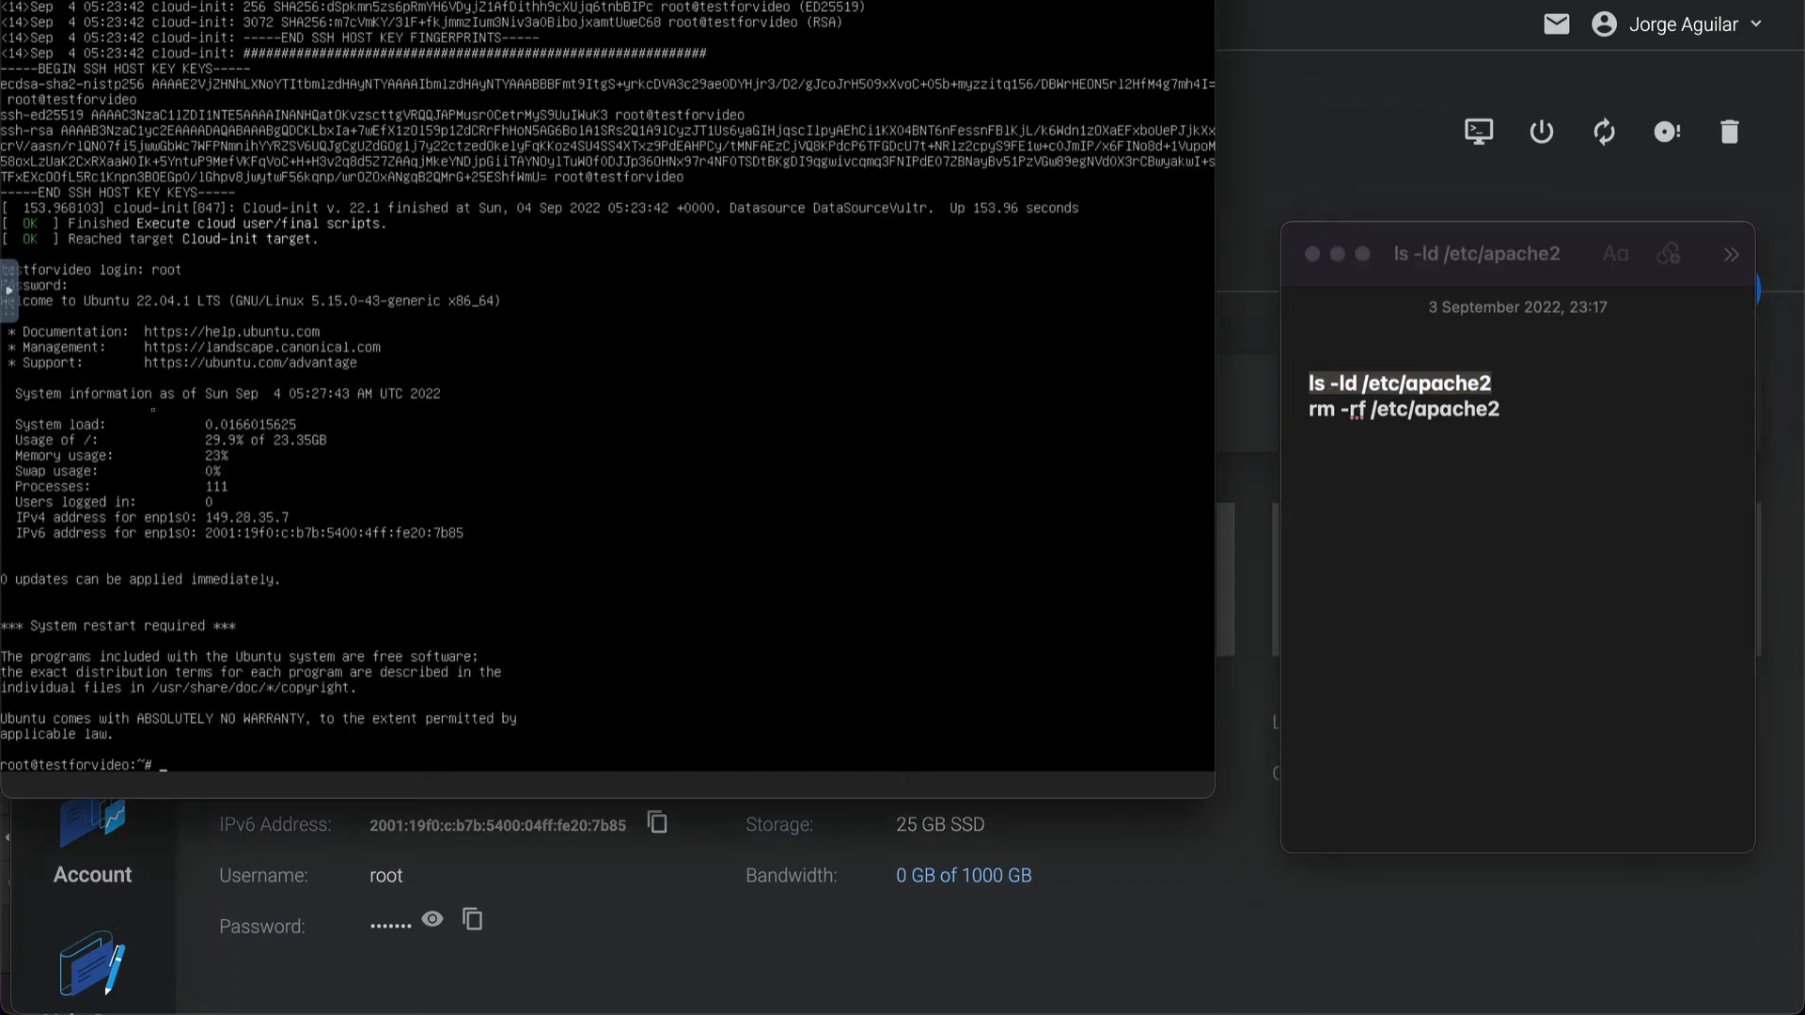
click(8, 291)
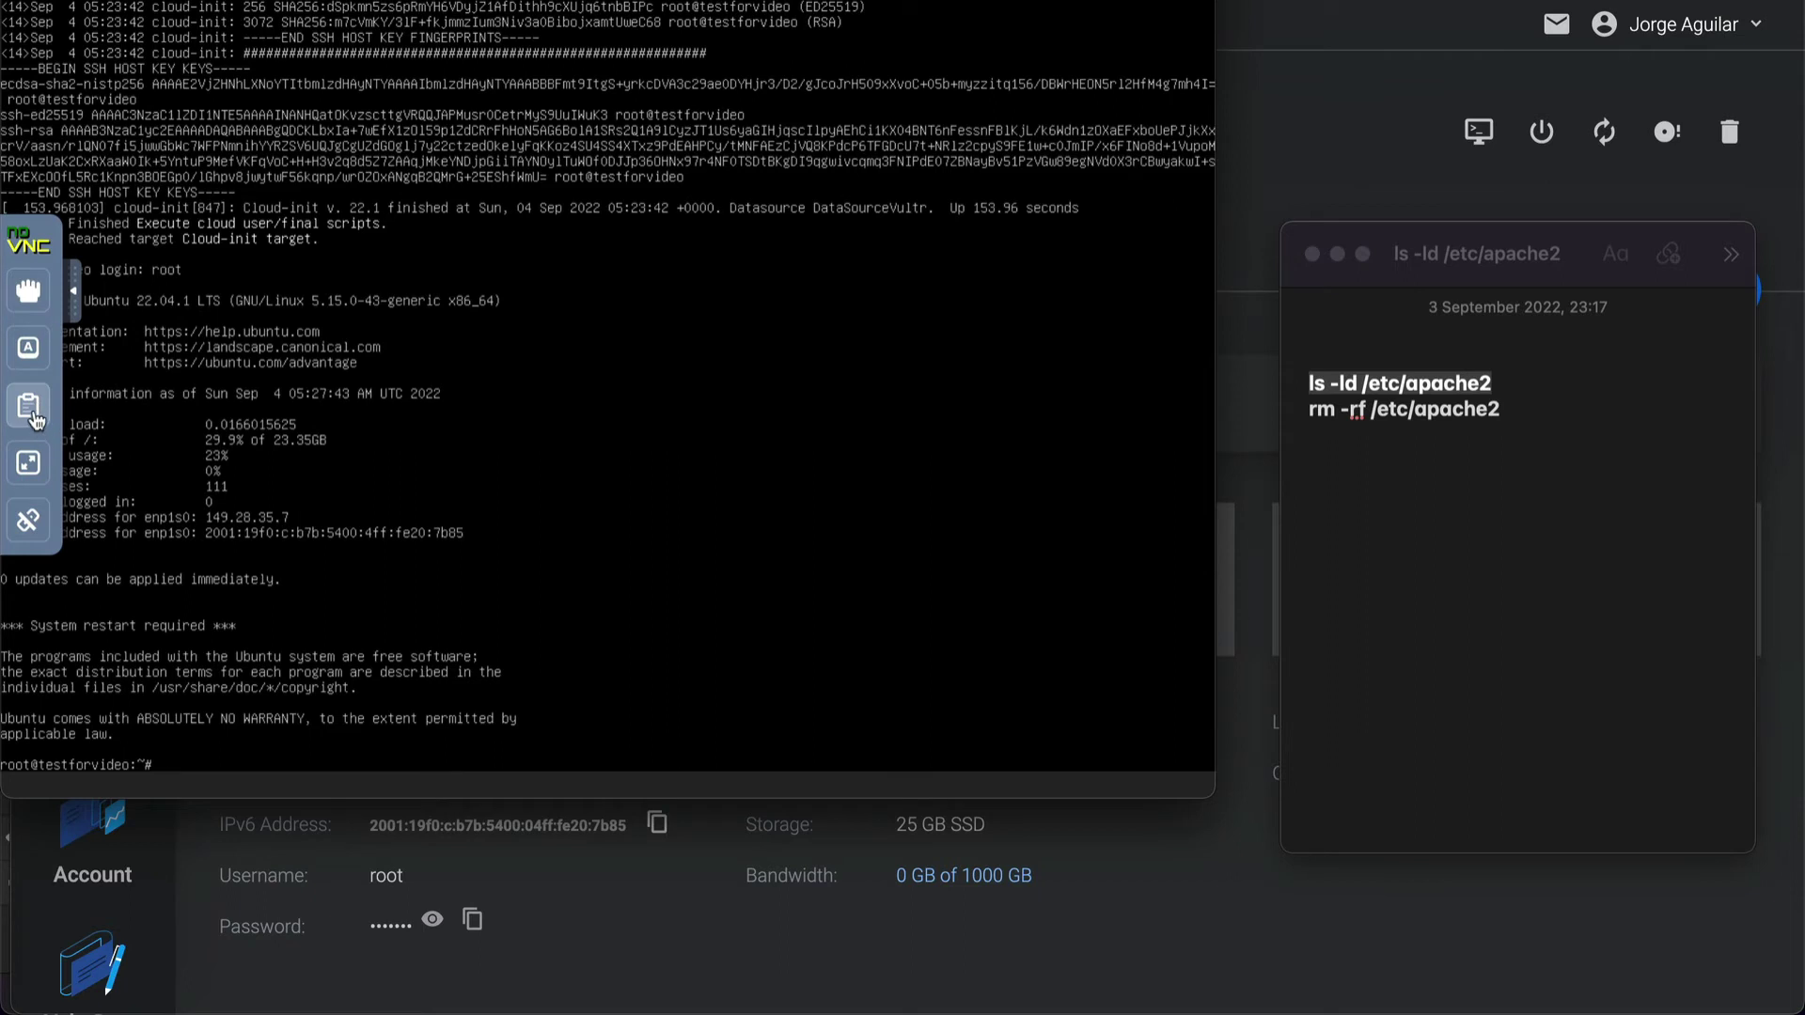
click(28, 405)
click(318, 401)
key(ctrl+v)
click(701, 471)
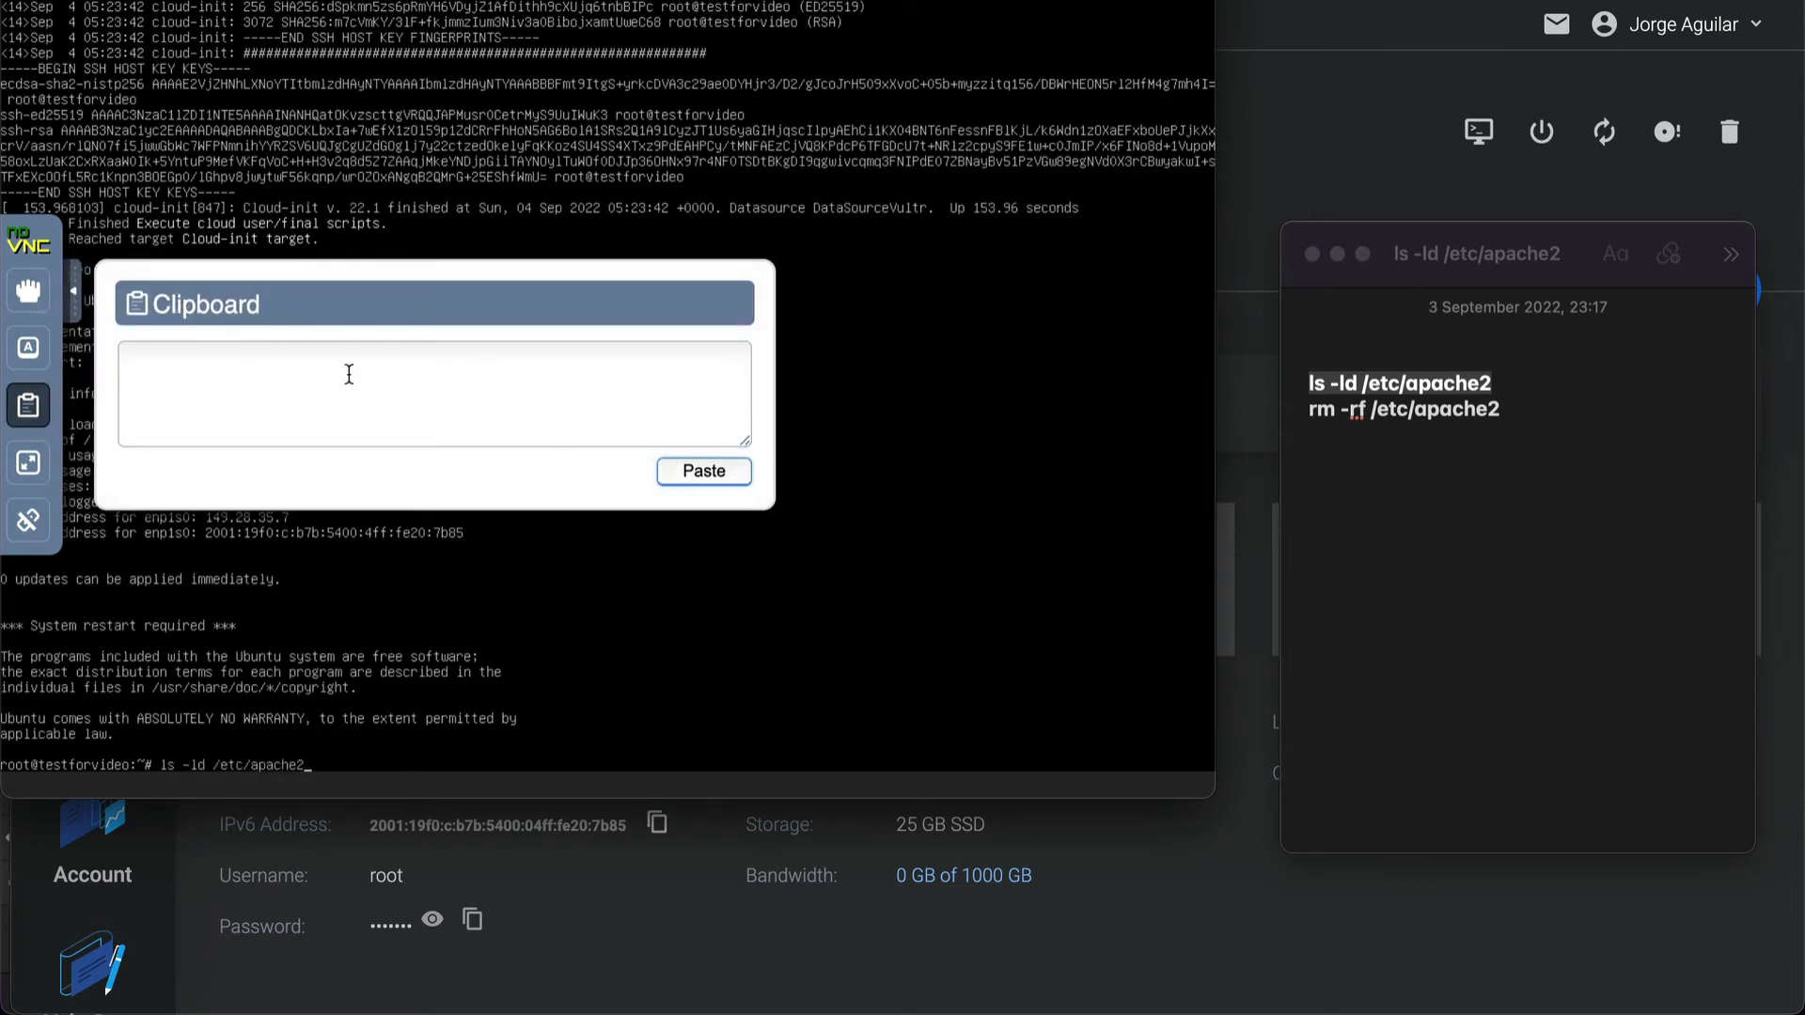
click(74, 291)
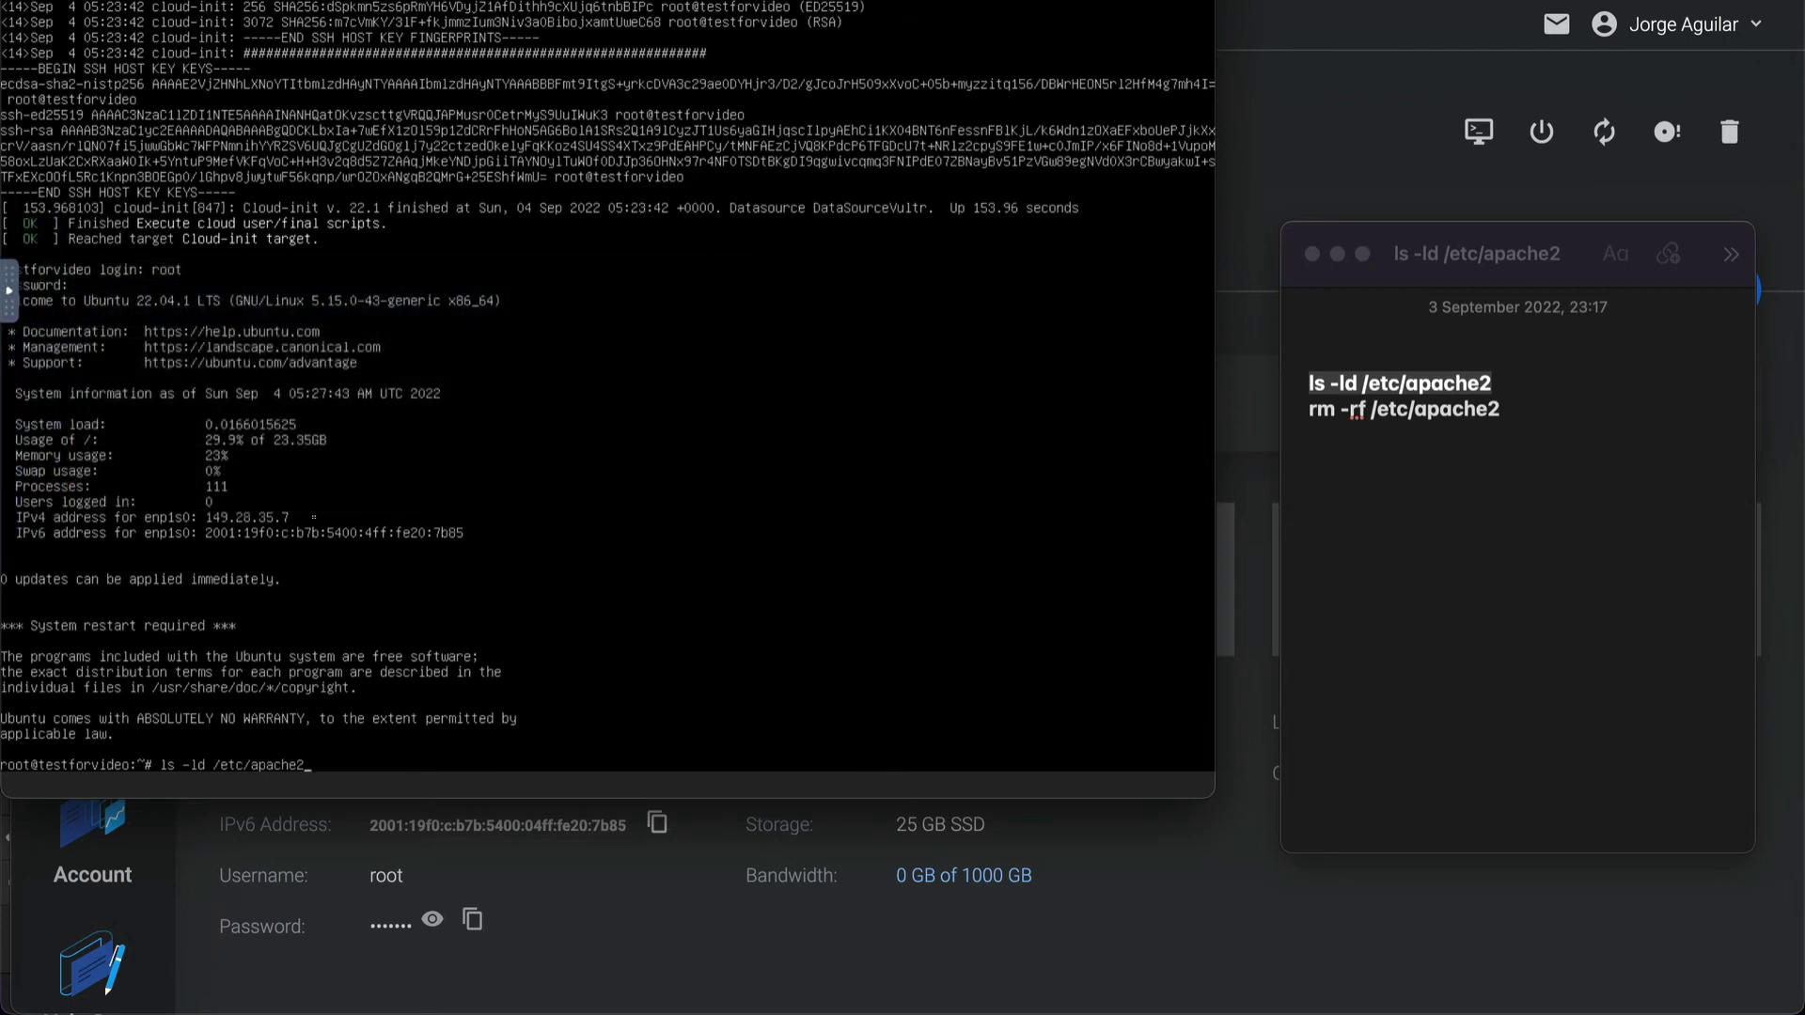
key(Return)
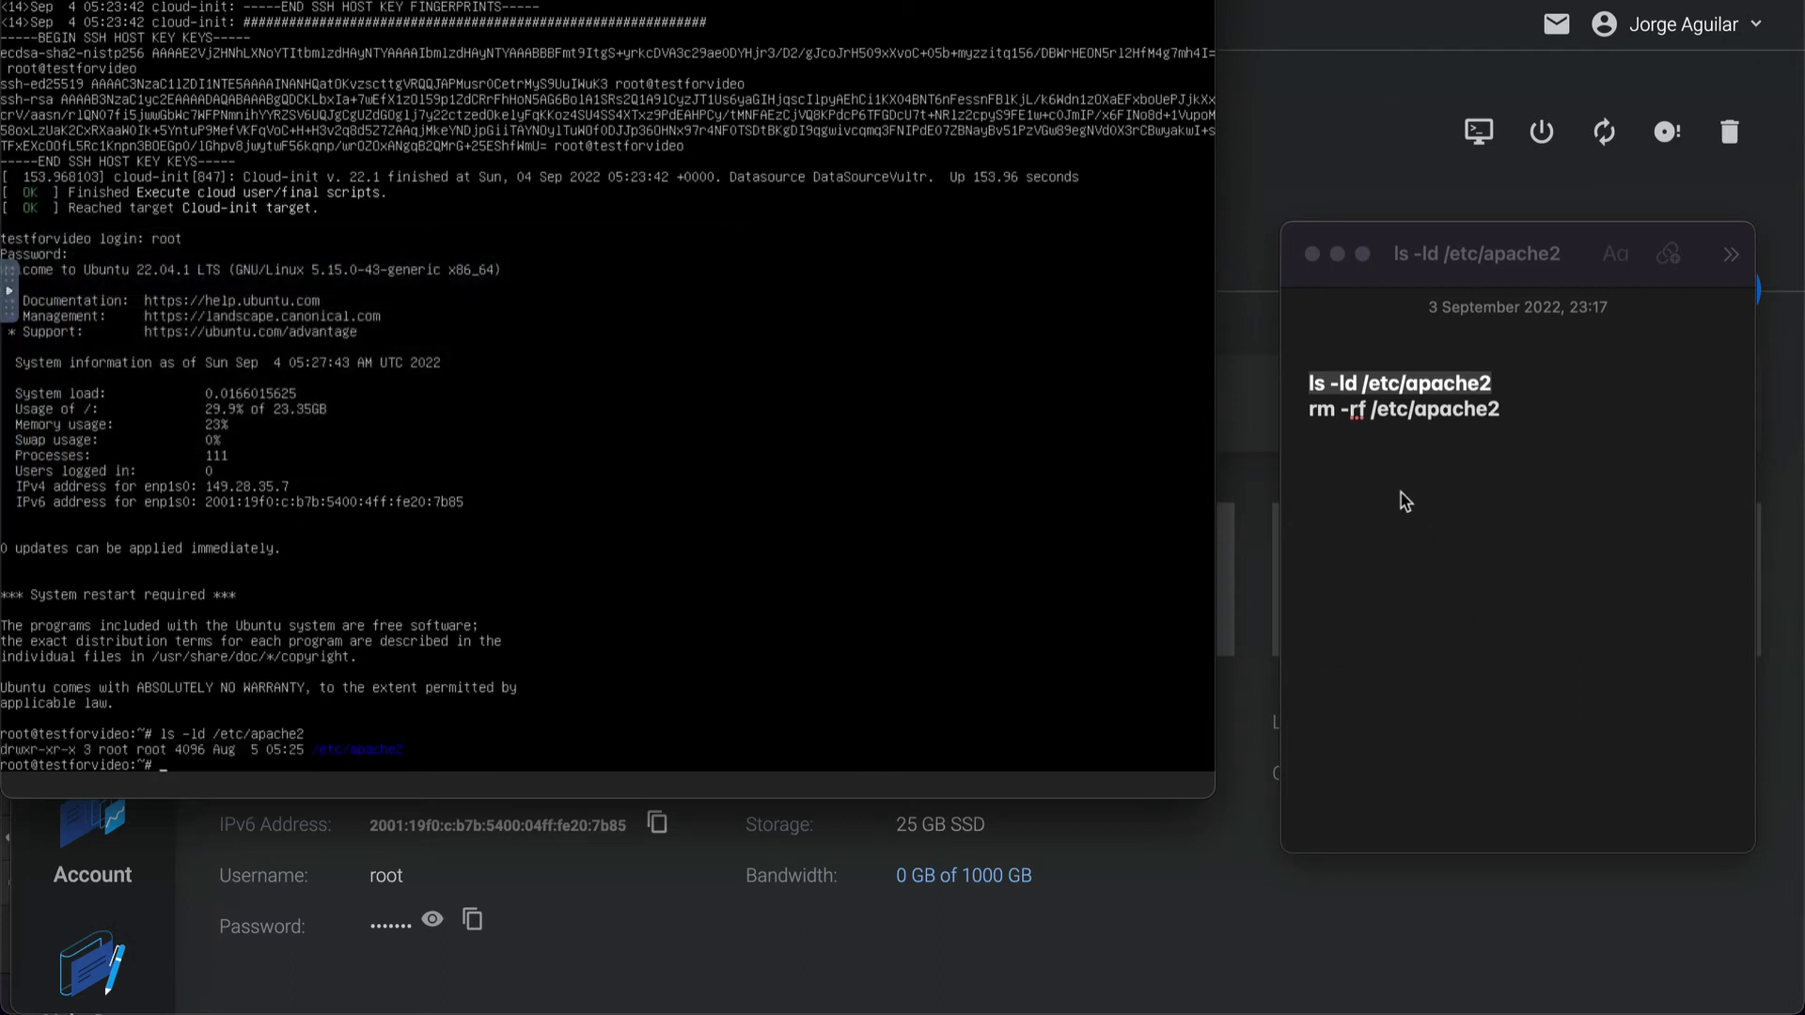
Step: Copy 'rm -rf /etc/apache2' from the notes, run it in the console, then close the console
triple_click(1403, 413)
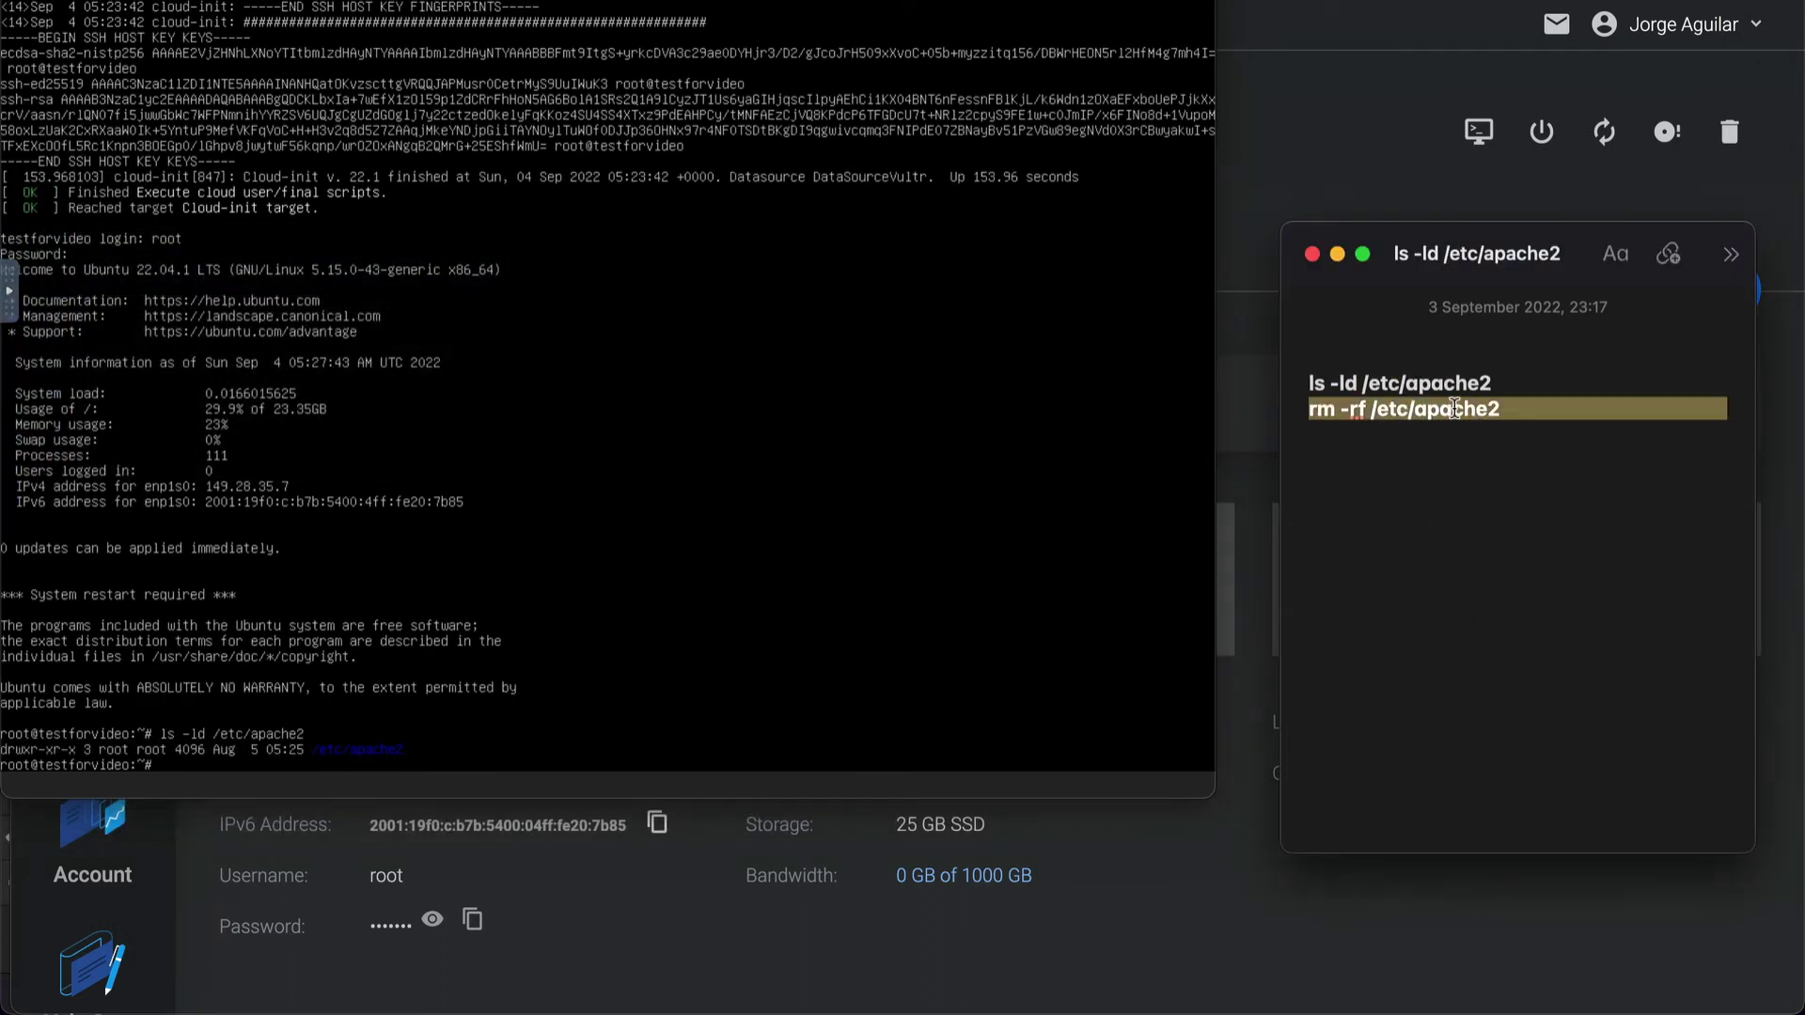
click(1453, 410)
drag(1502, 410, 1301, 411)
key(ctrl+c)
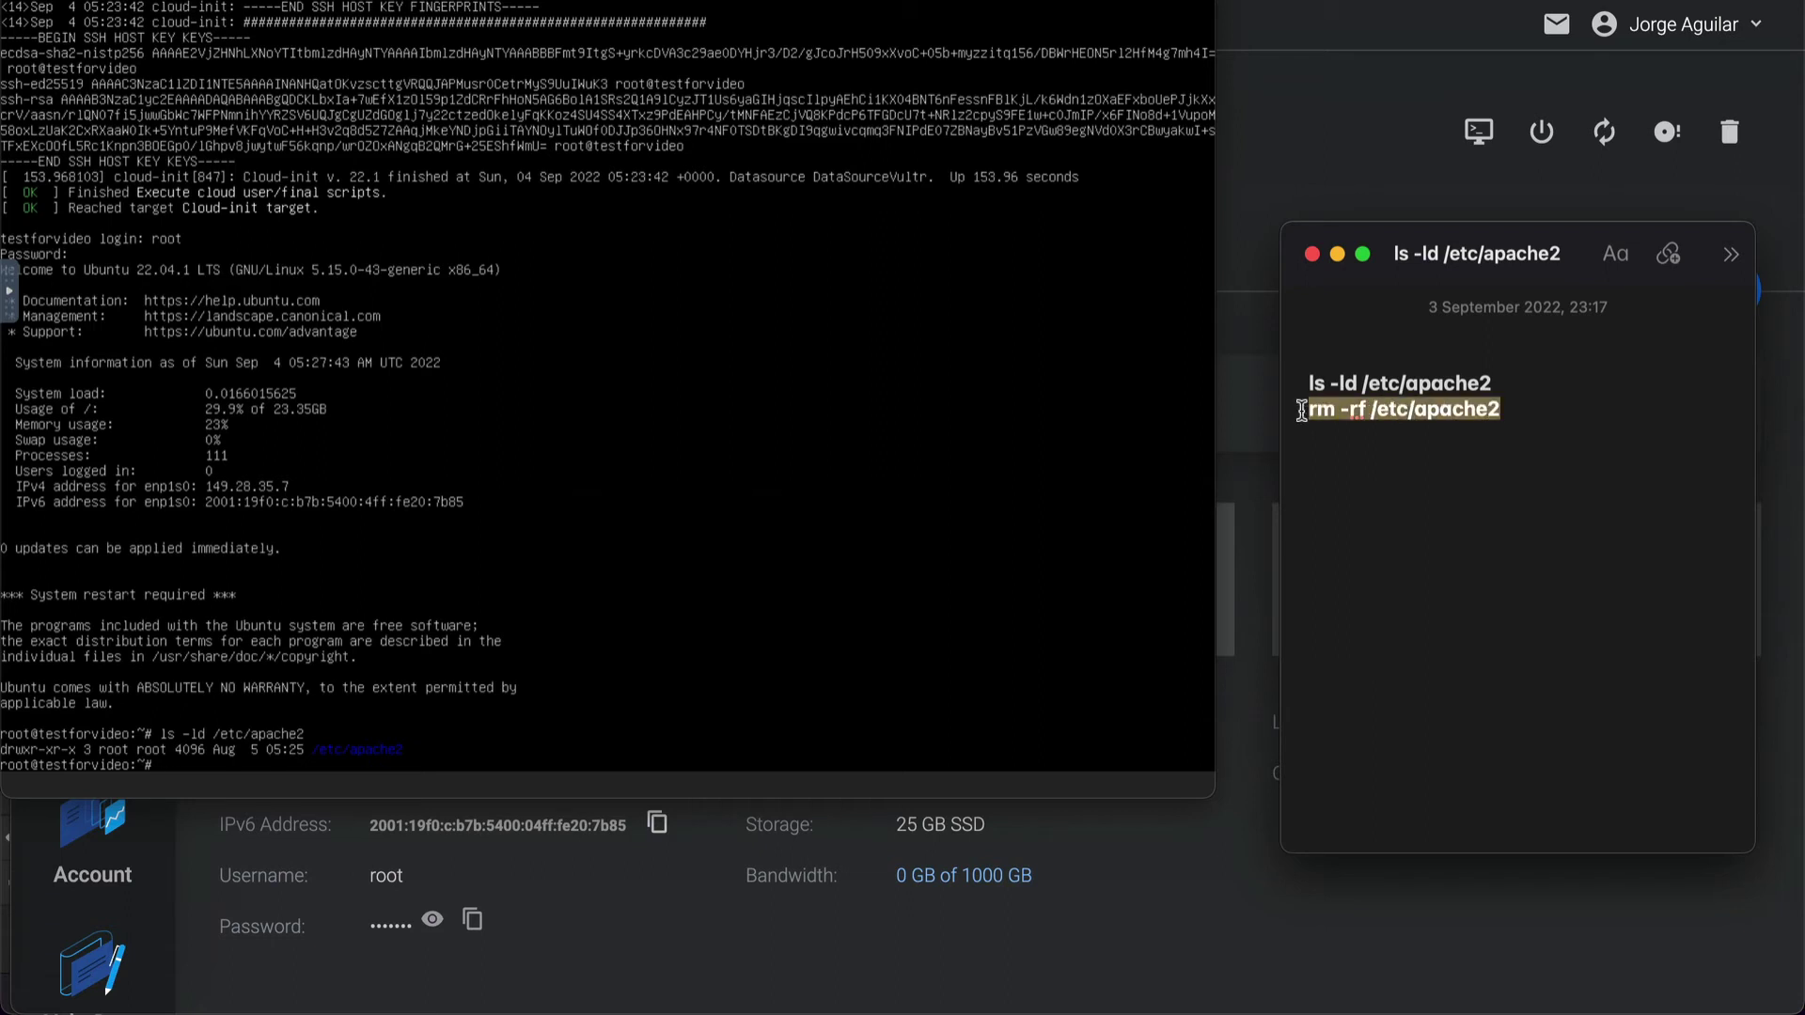
click(11, 299)
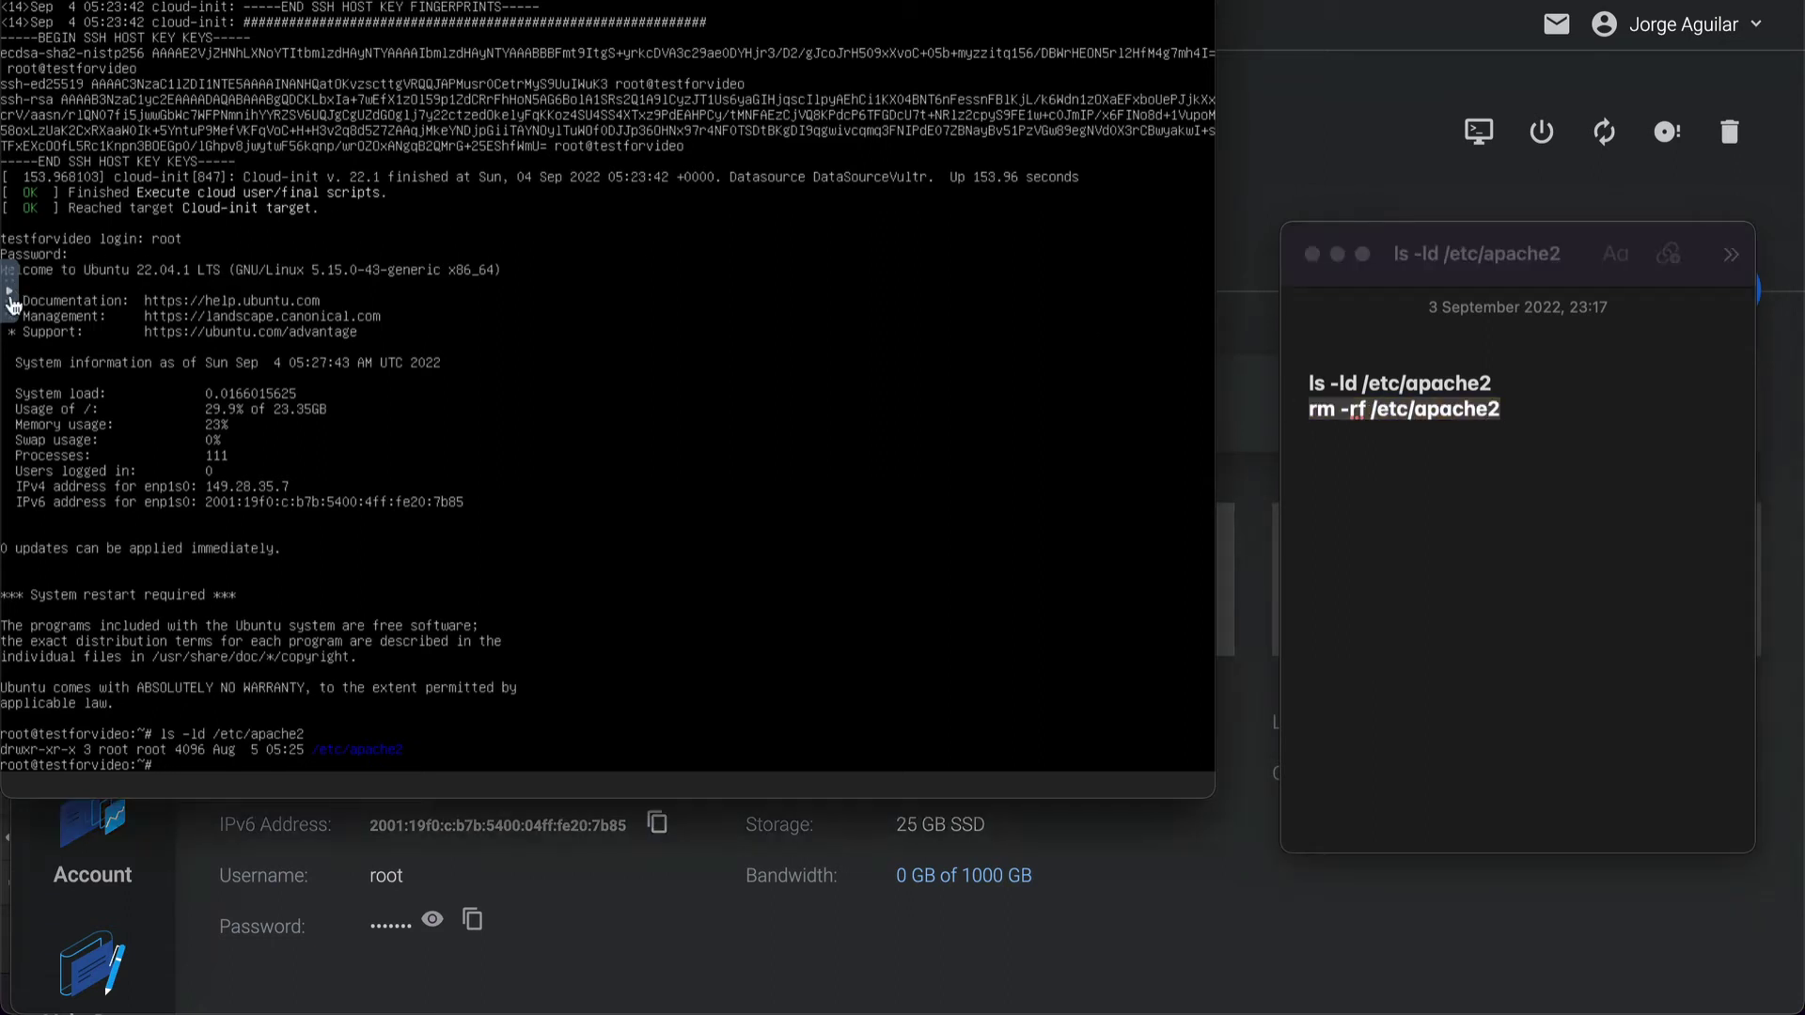
click(12, 299)
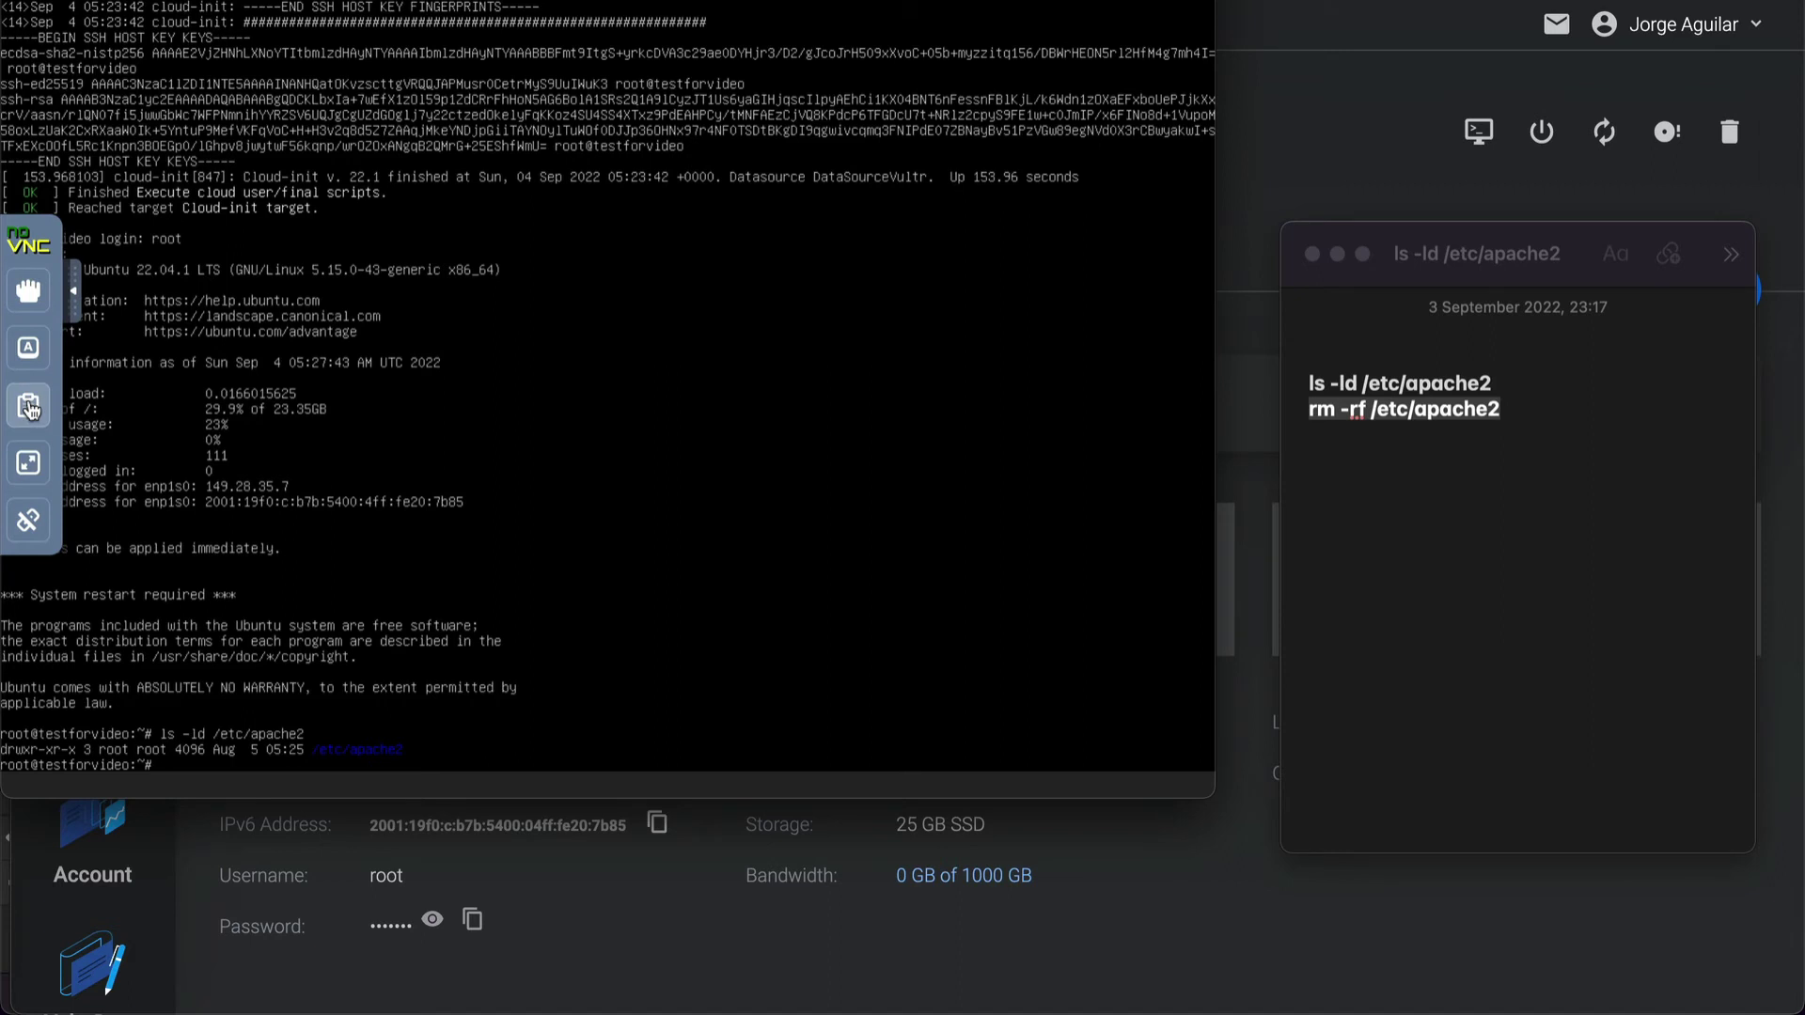
click(28, 408)
key(ctrl+v)
click(720, 471)
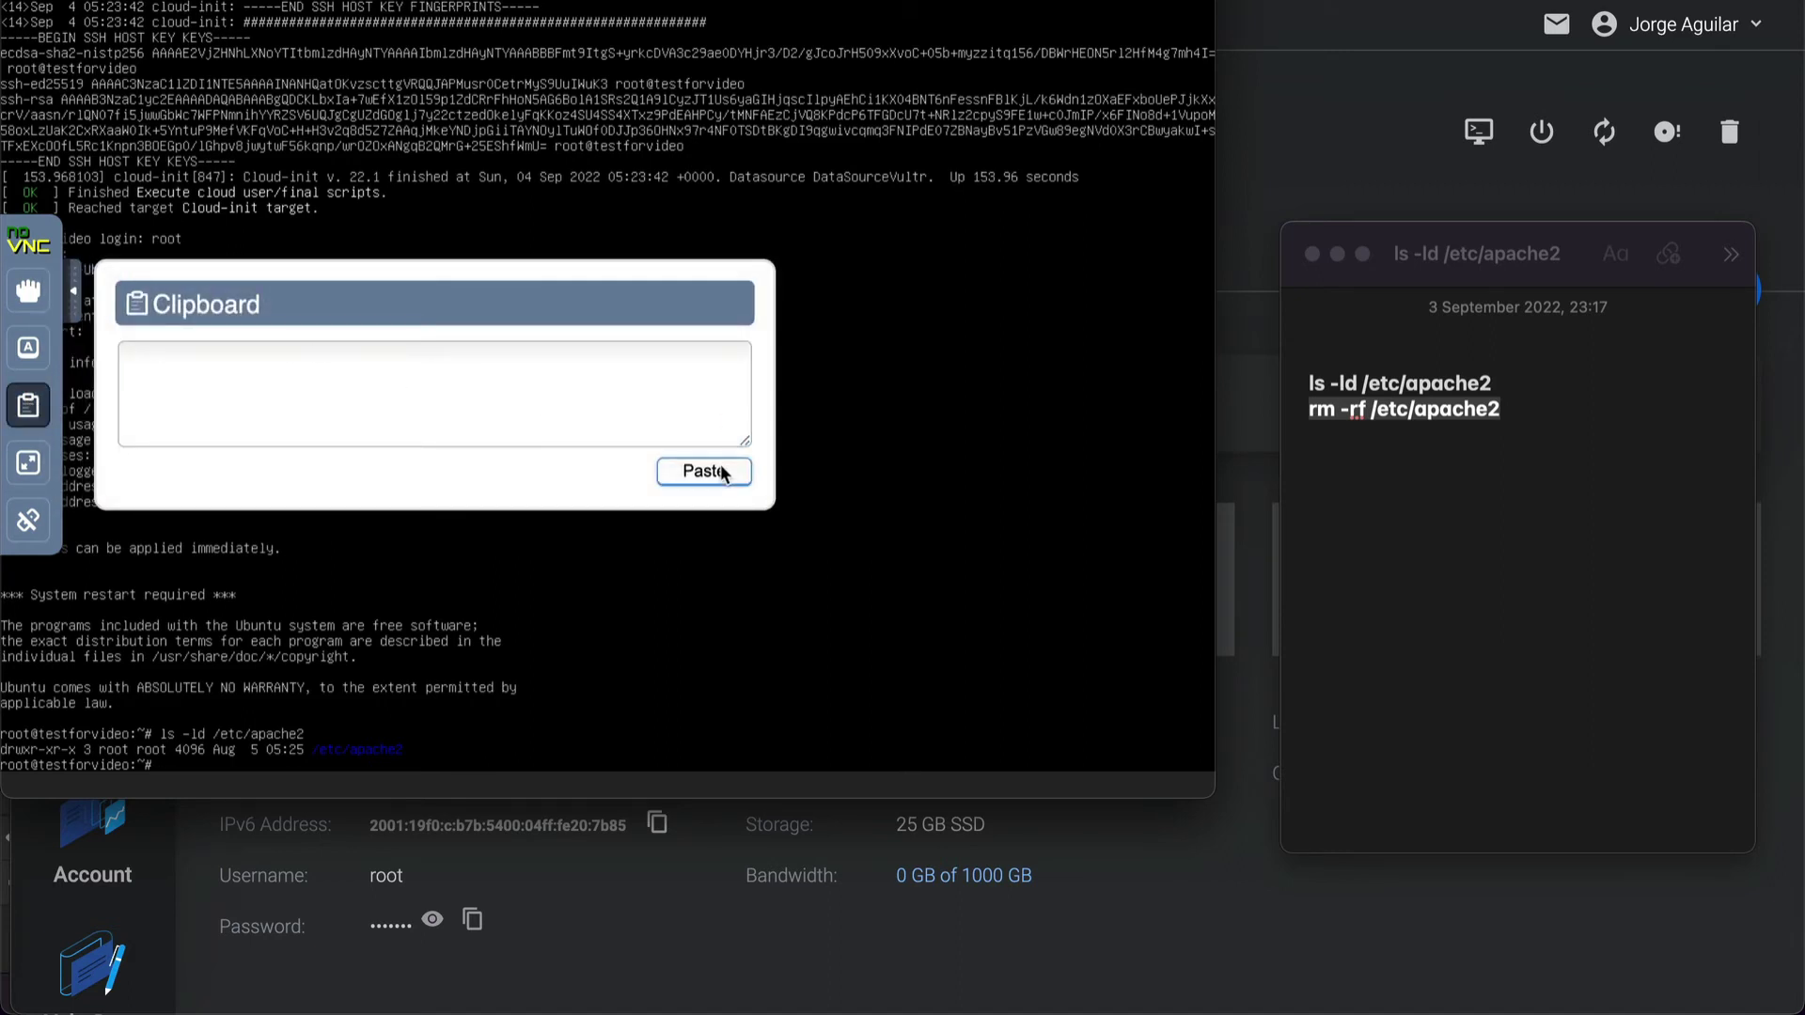
click(78, 293)
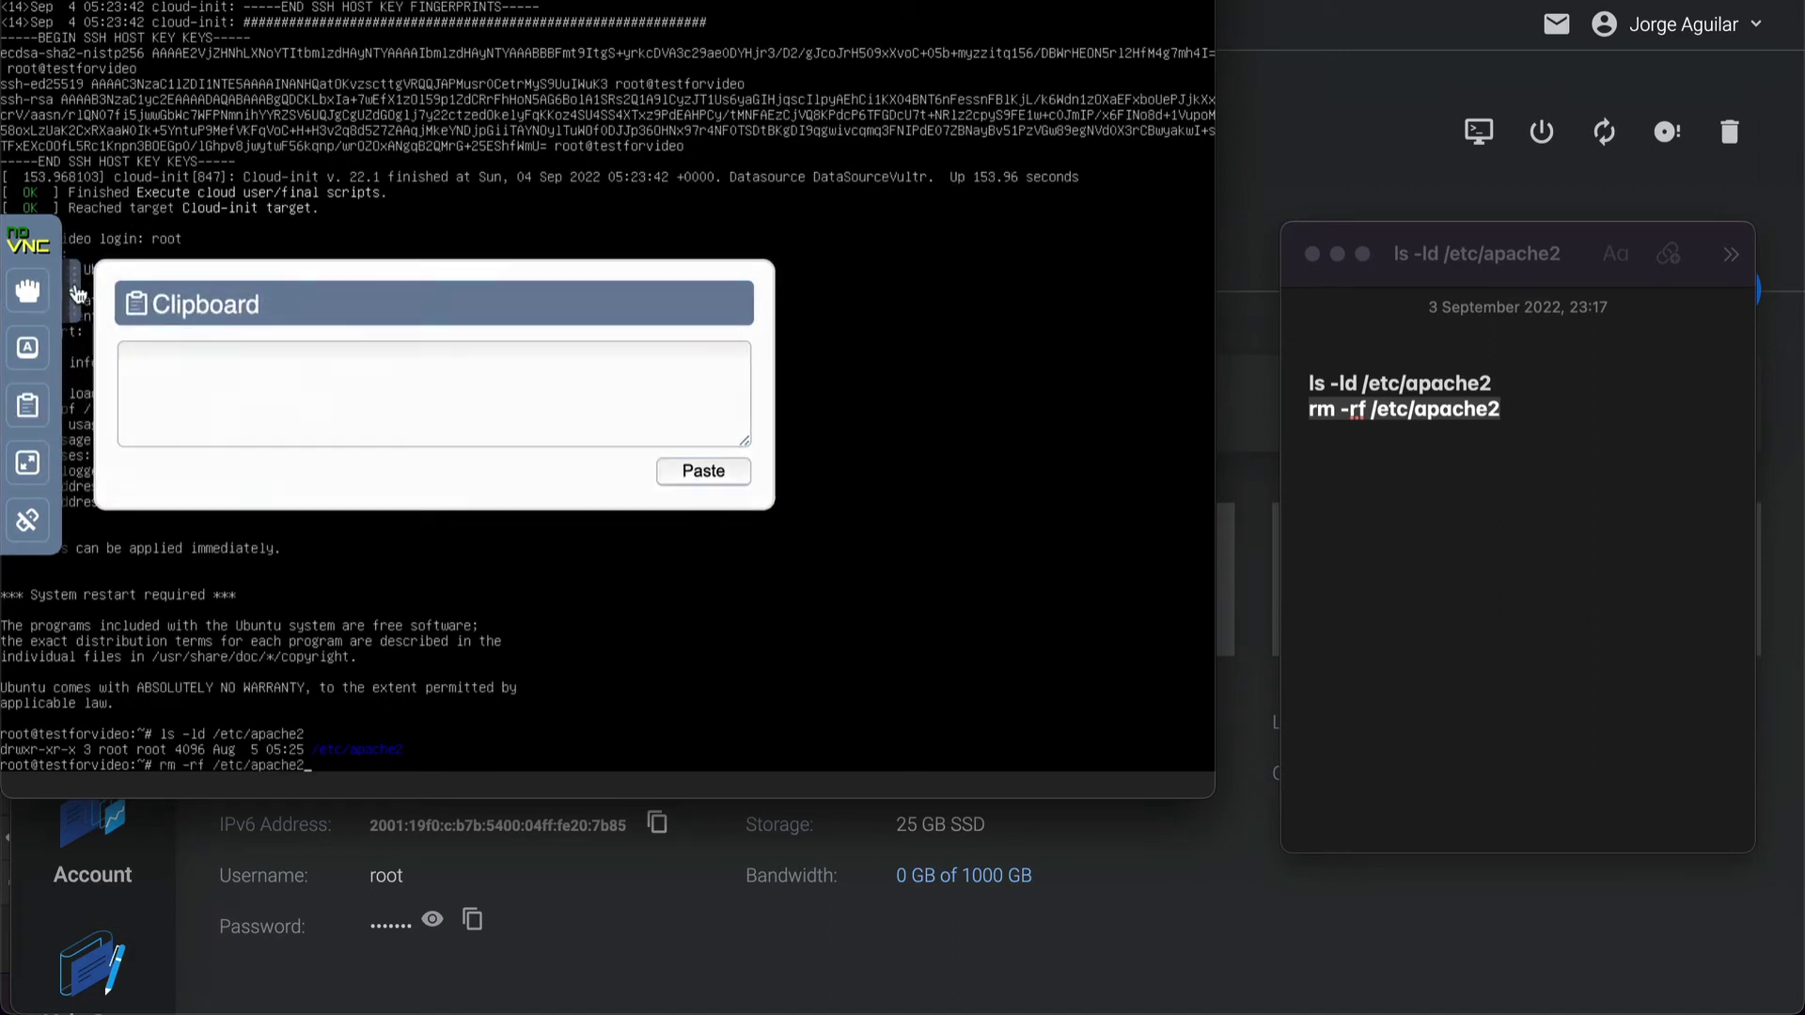
key(Return)
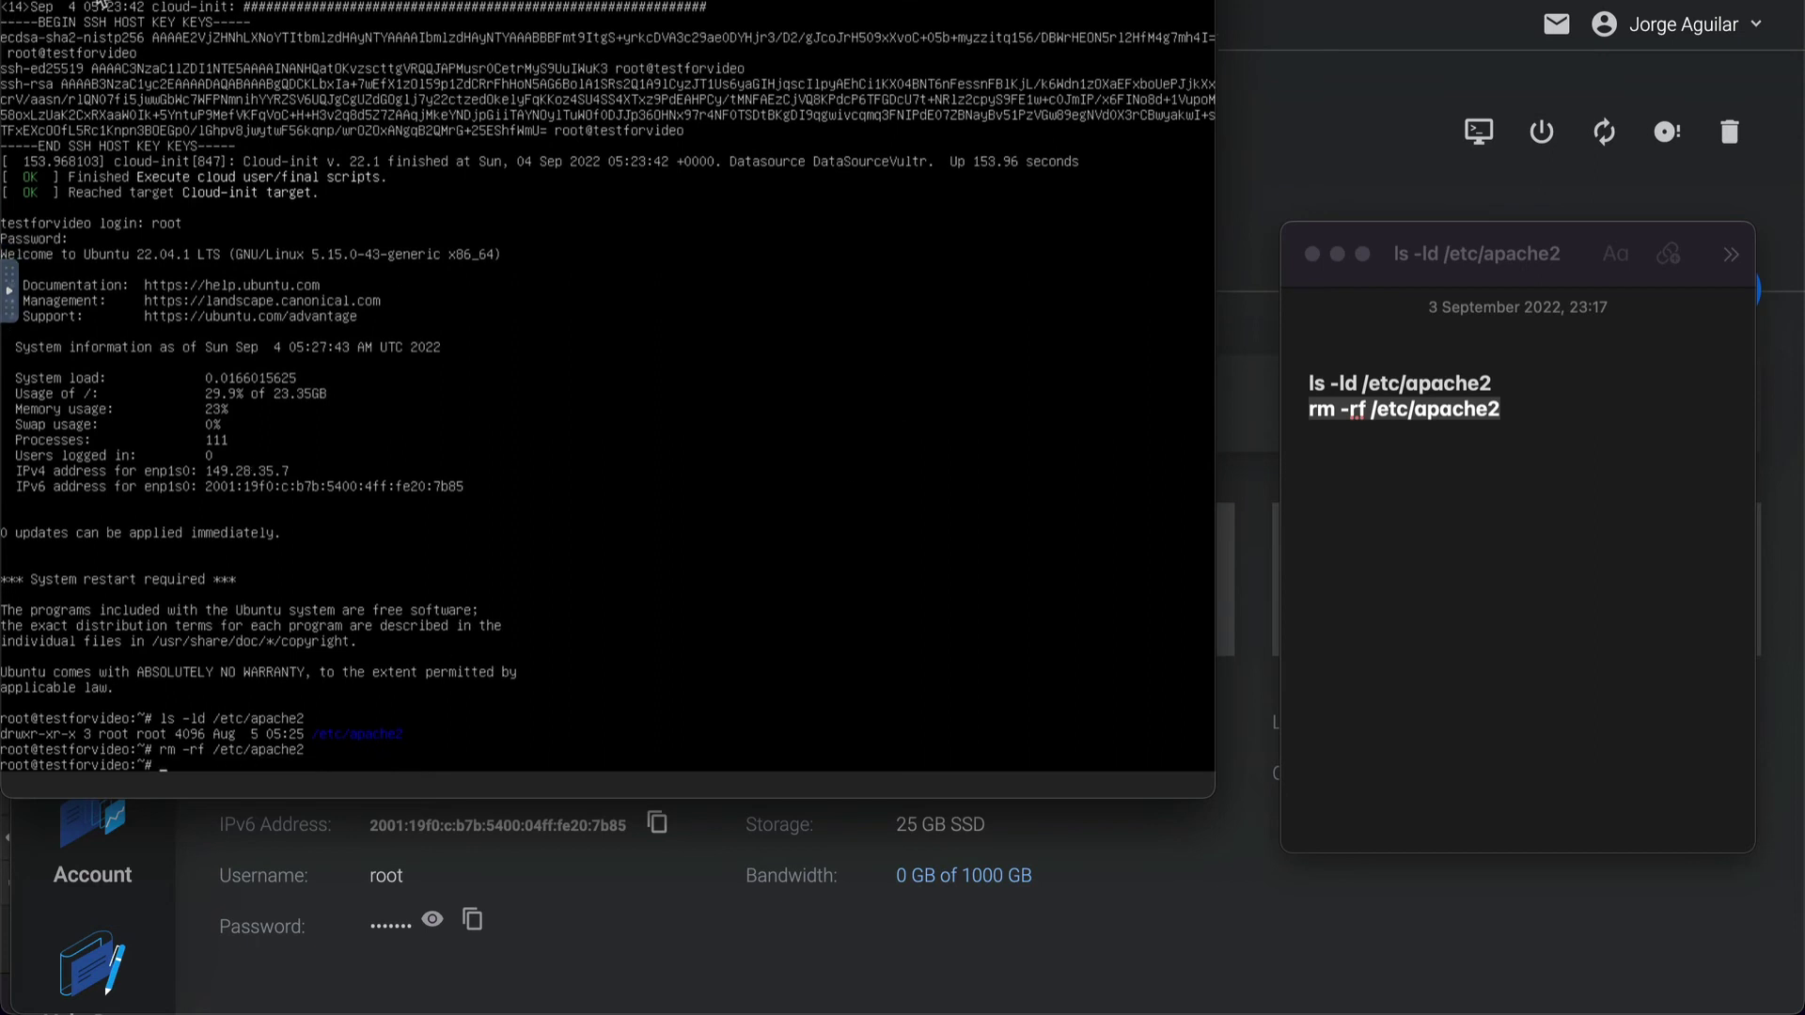
key(super+w)
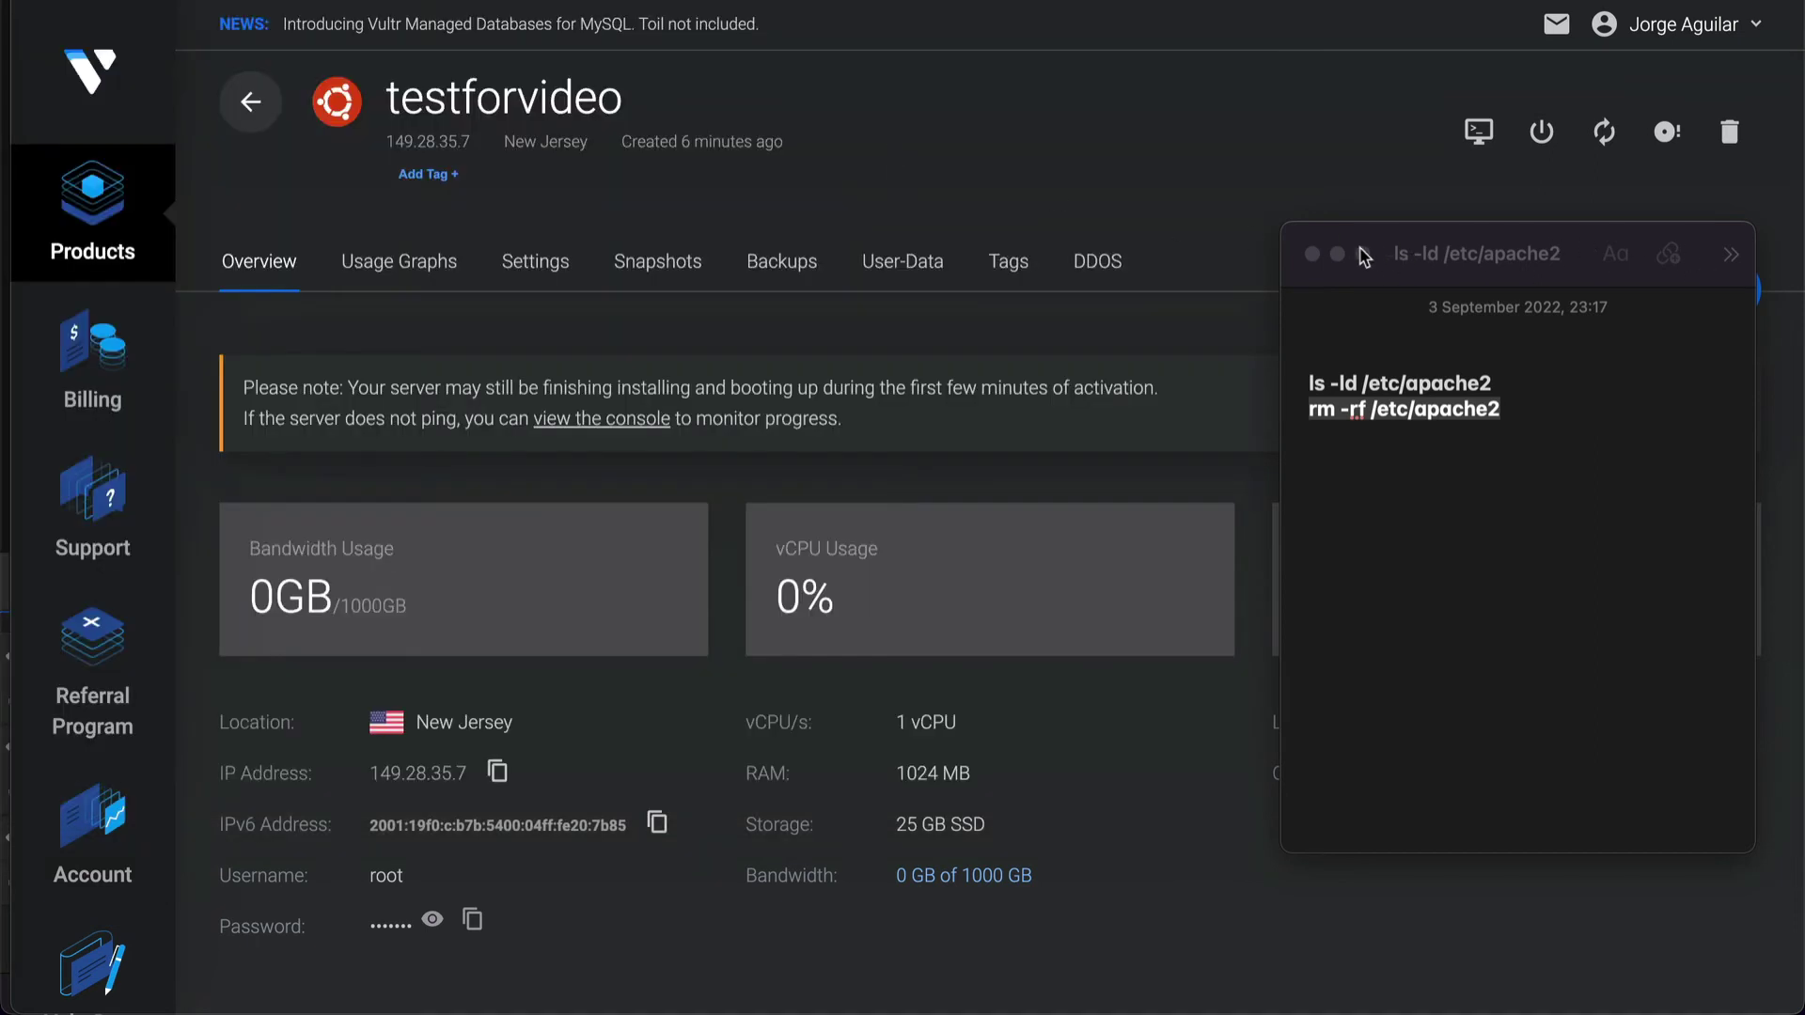
Step: Select the Optimised LEMP (Nginx) stack and connect the server at 149.28.35.7
click(1314, 254)
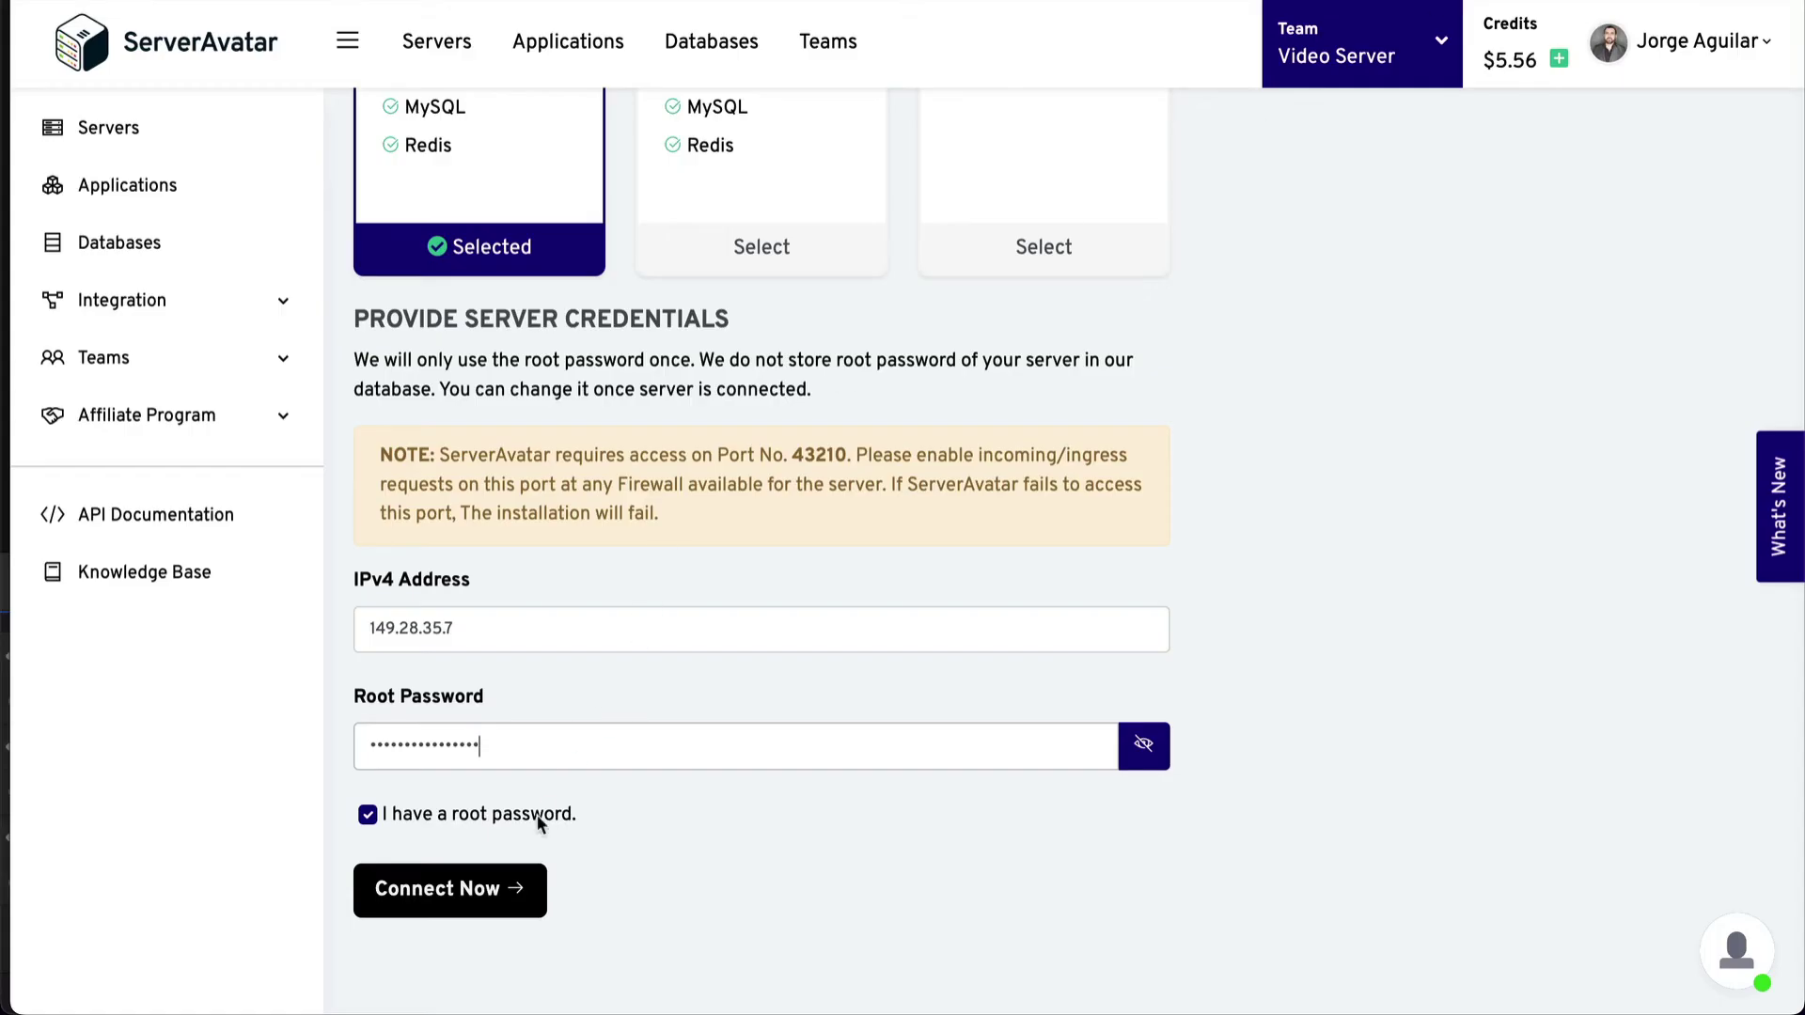
scroll(615, 571, up, 2)
scroll(615, 581, up, 3)
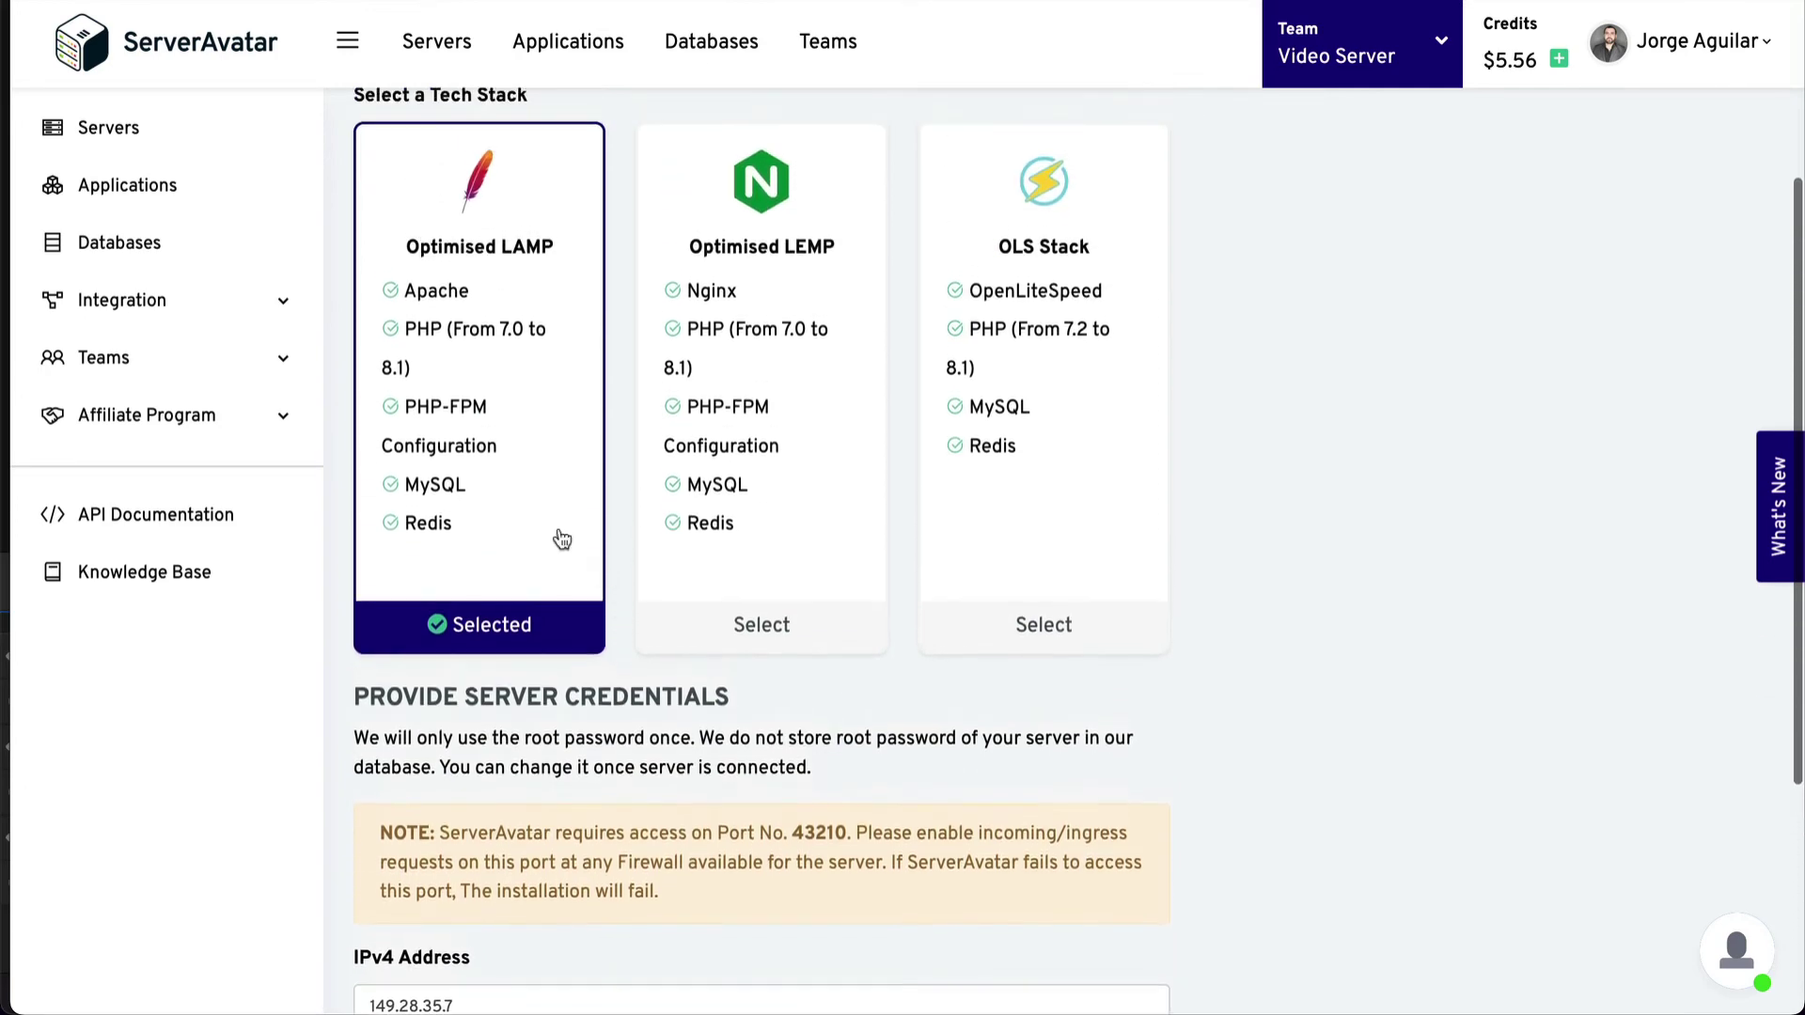
click(773, 418)
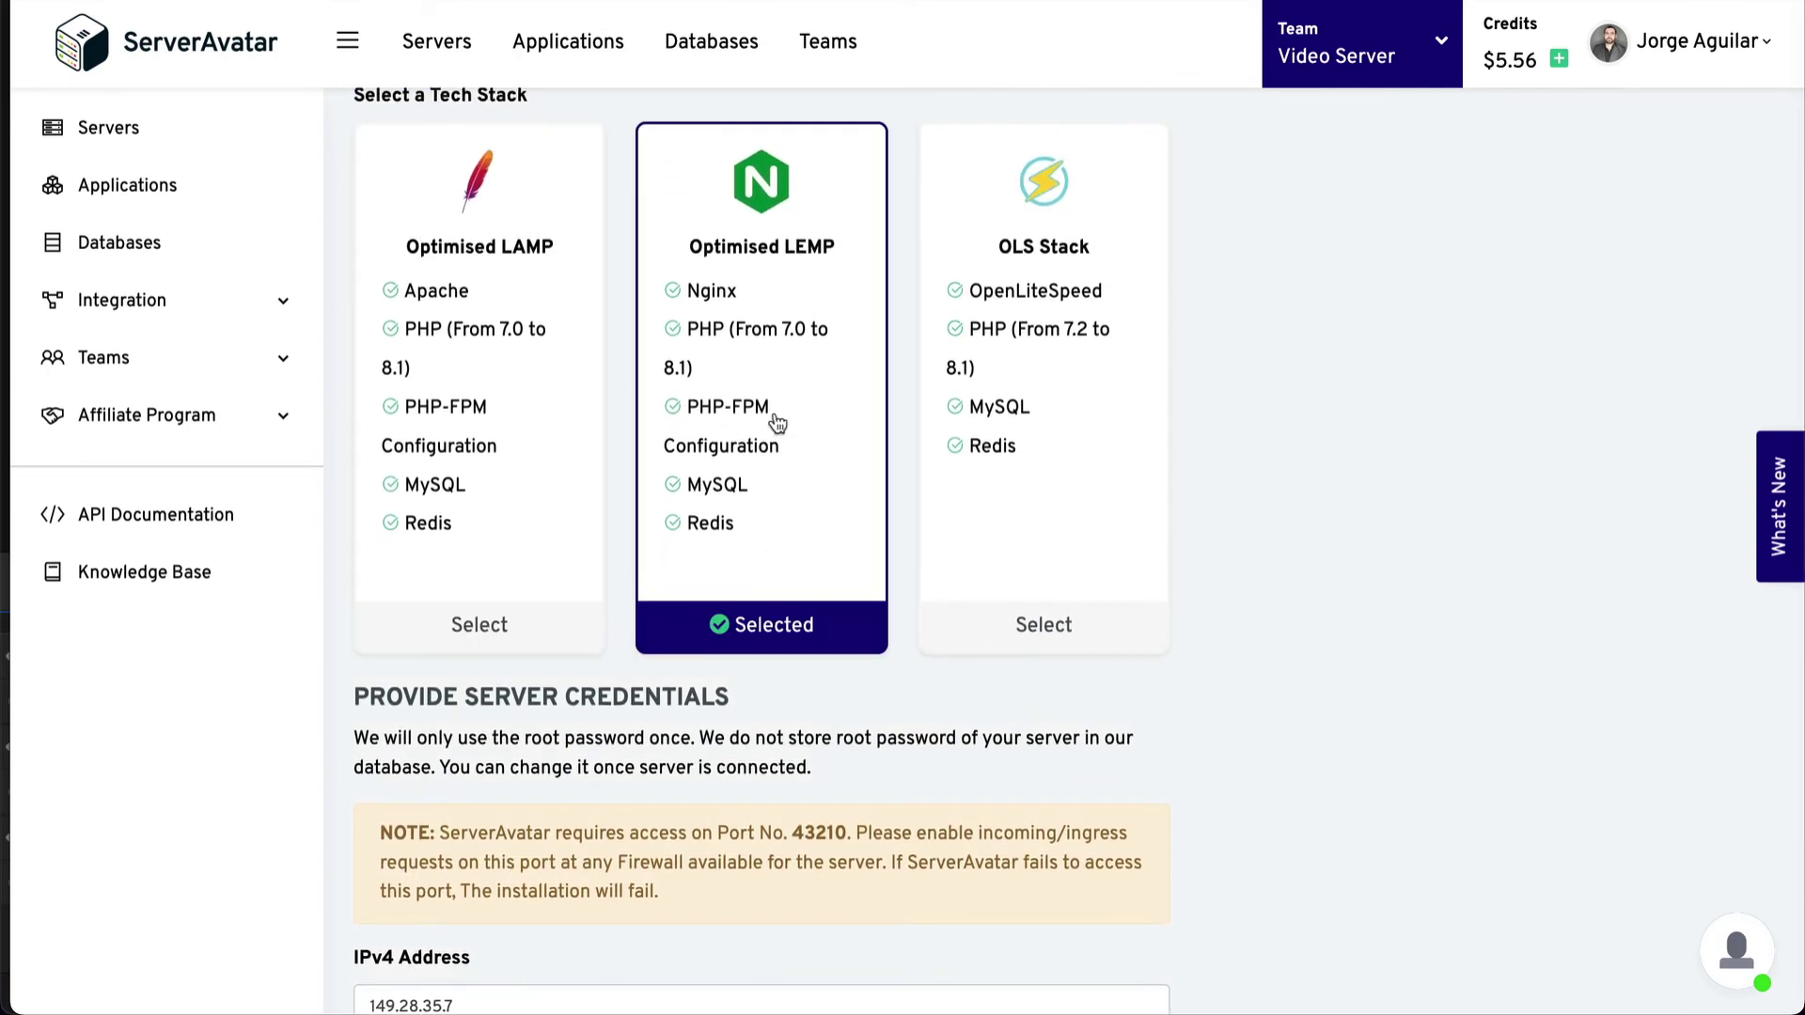
scroll(773, 697, down, 5)
click(484, 886)
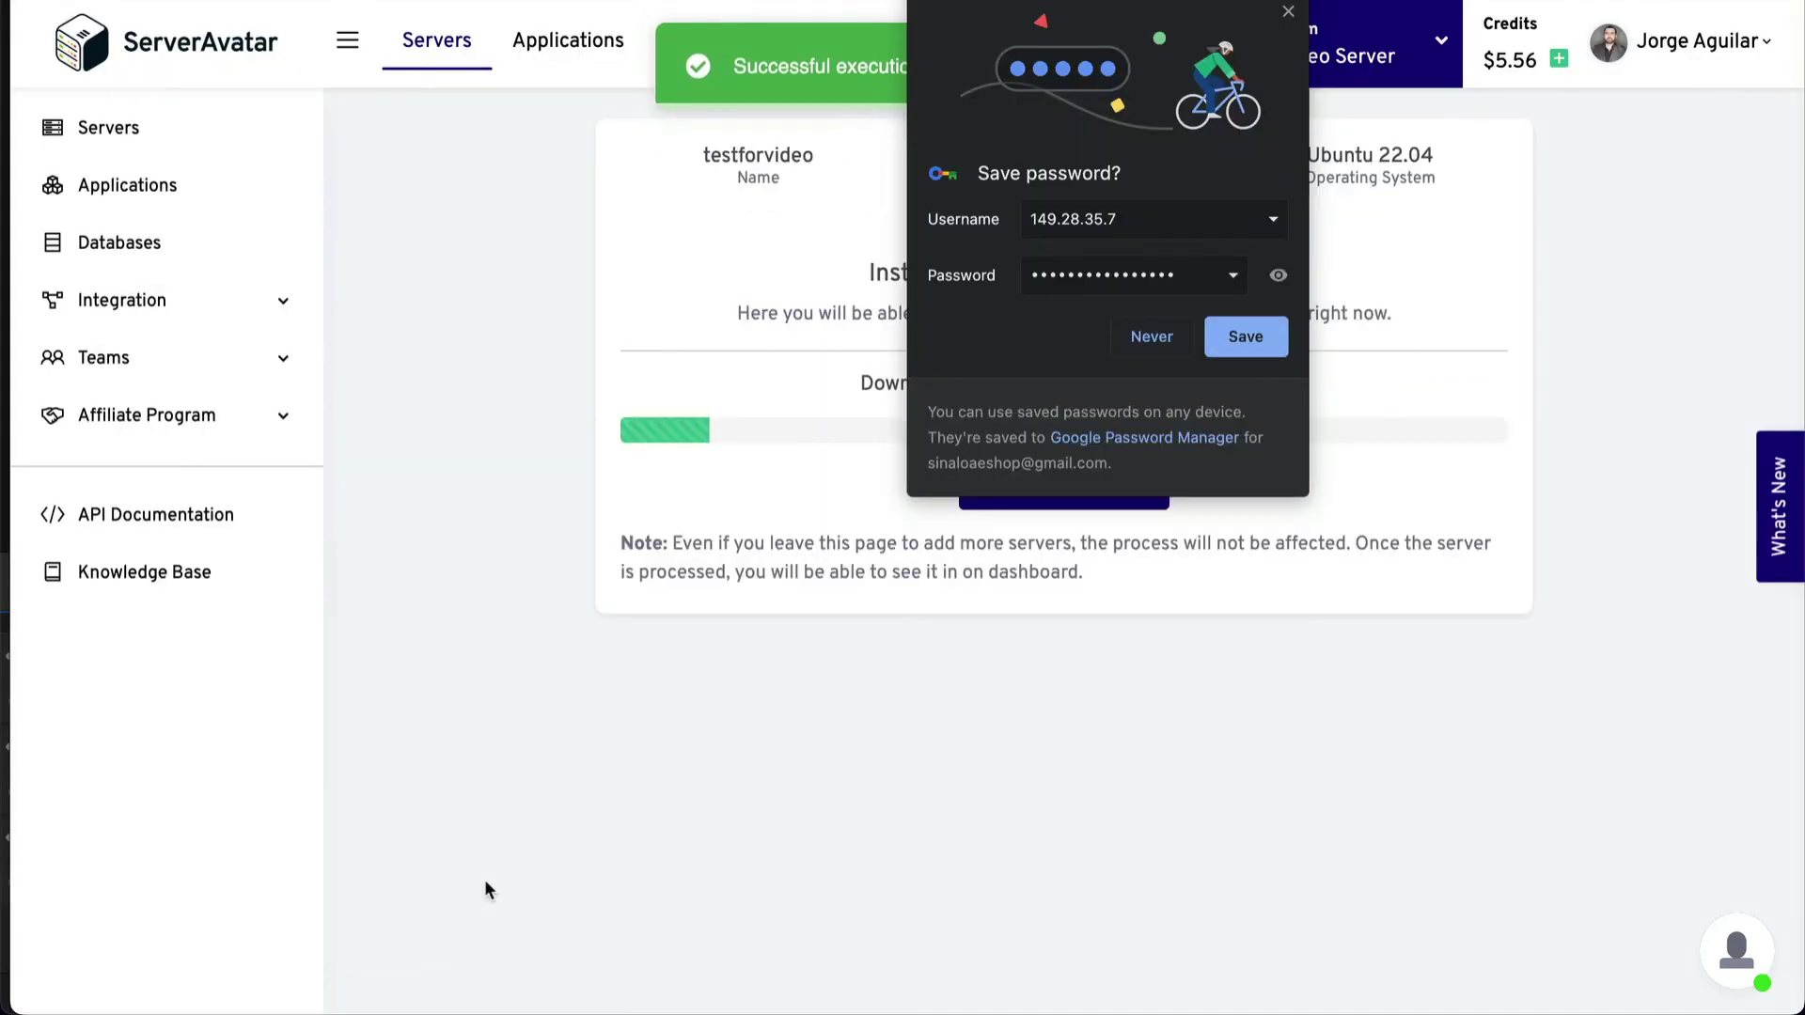
Step: Decline Chrome's save-password prompt while the LEMP installation finishes
click(1152, 337)
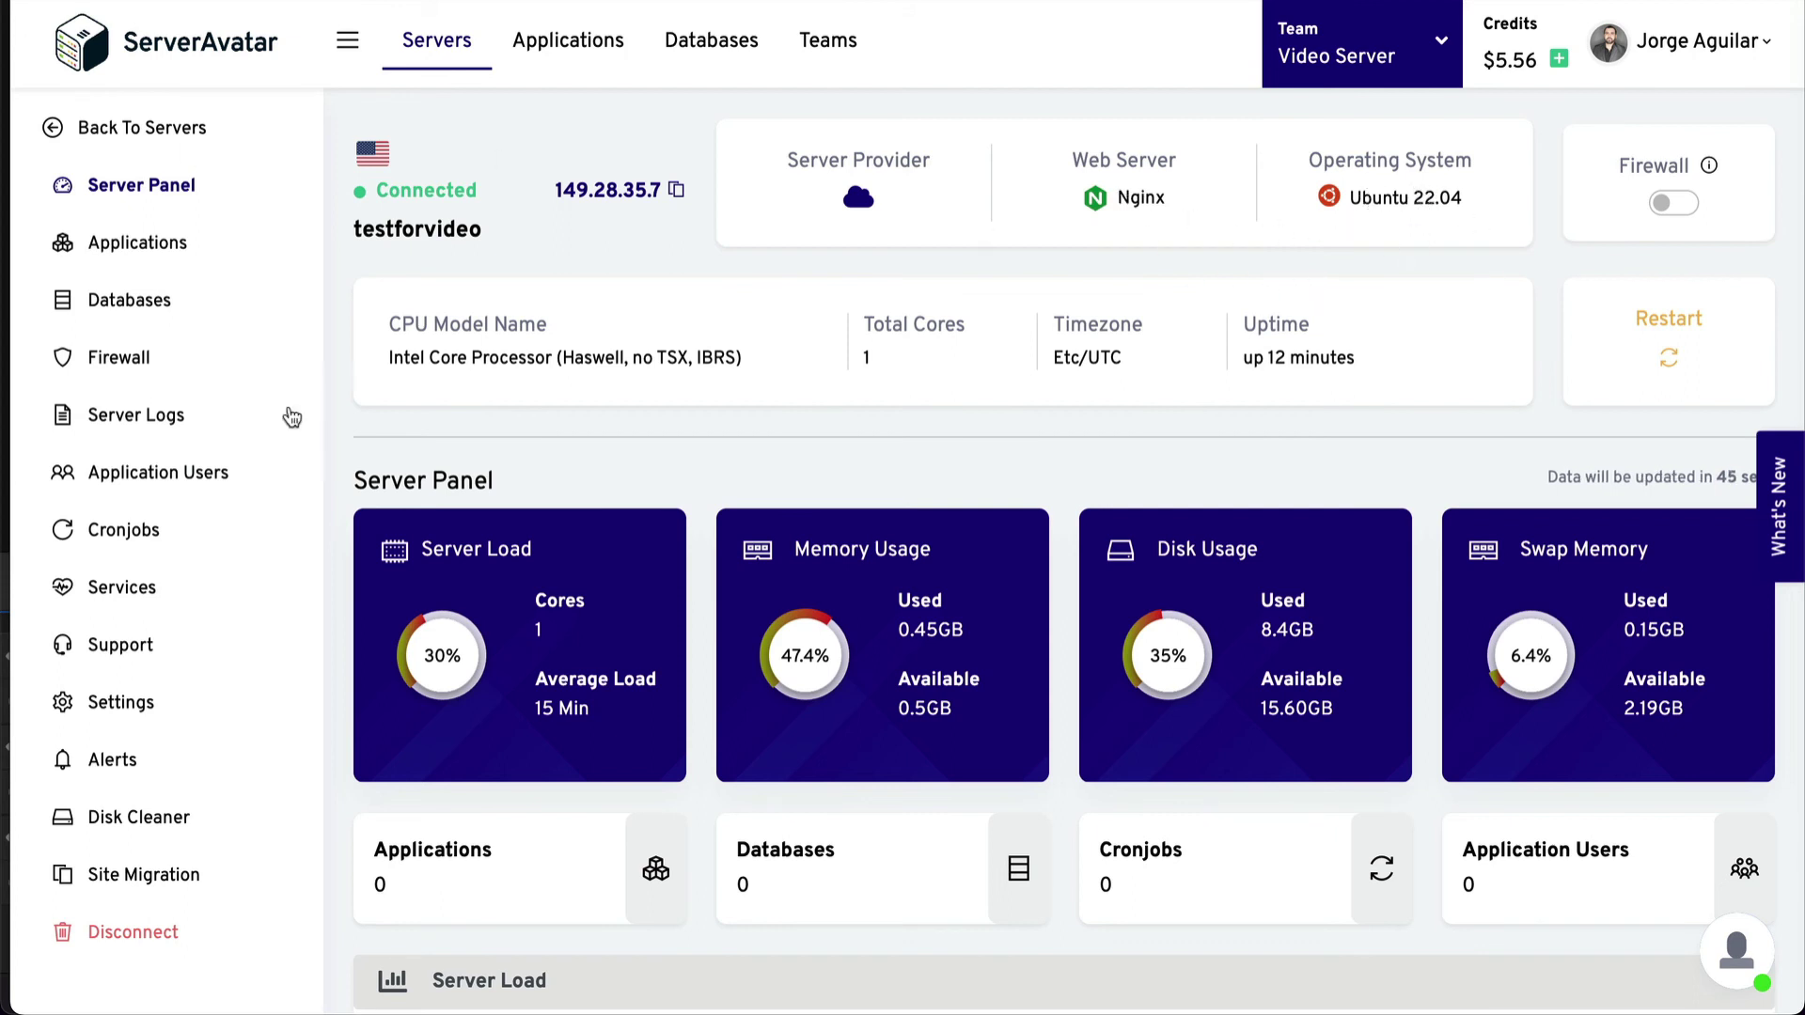
Step: Scroll the testforvideo Server Panel to locate the Firewall toggle
scroll(628, 515, down, 2)
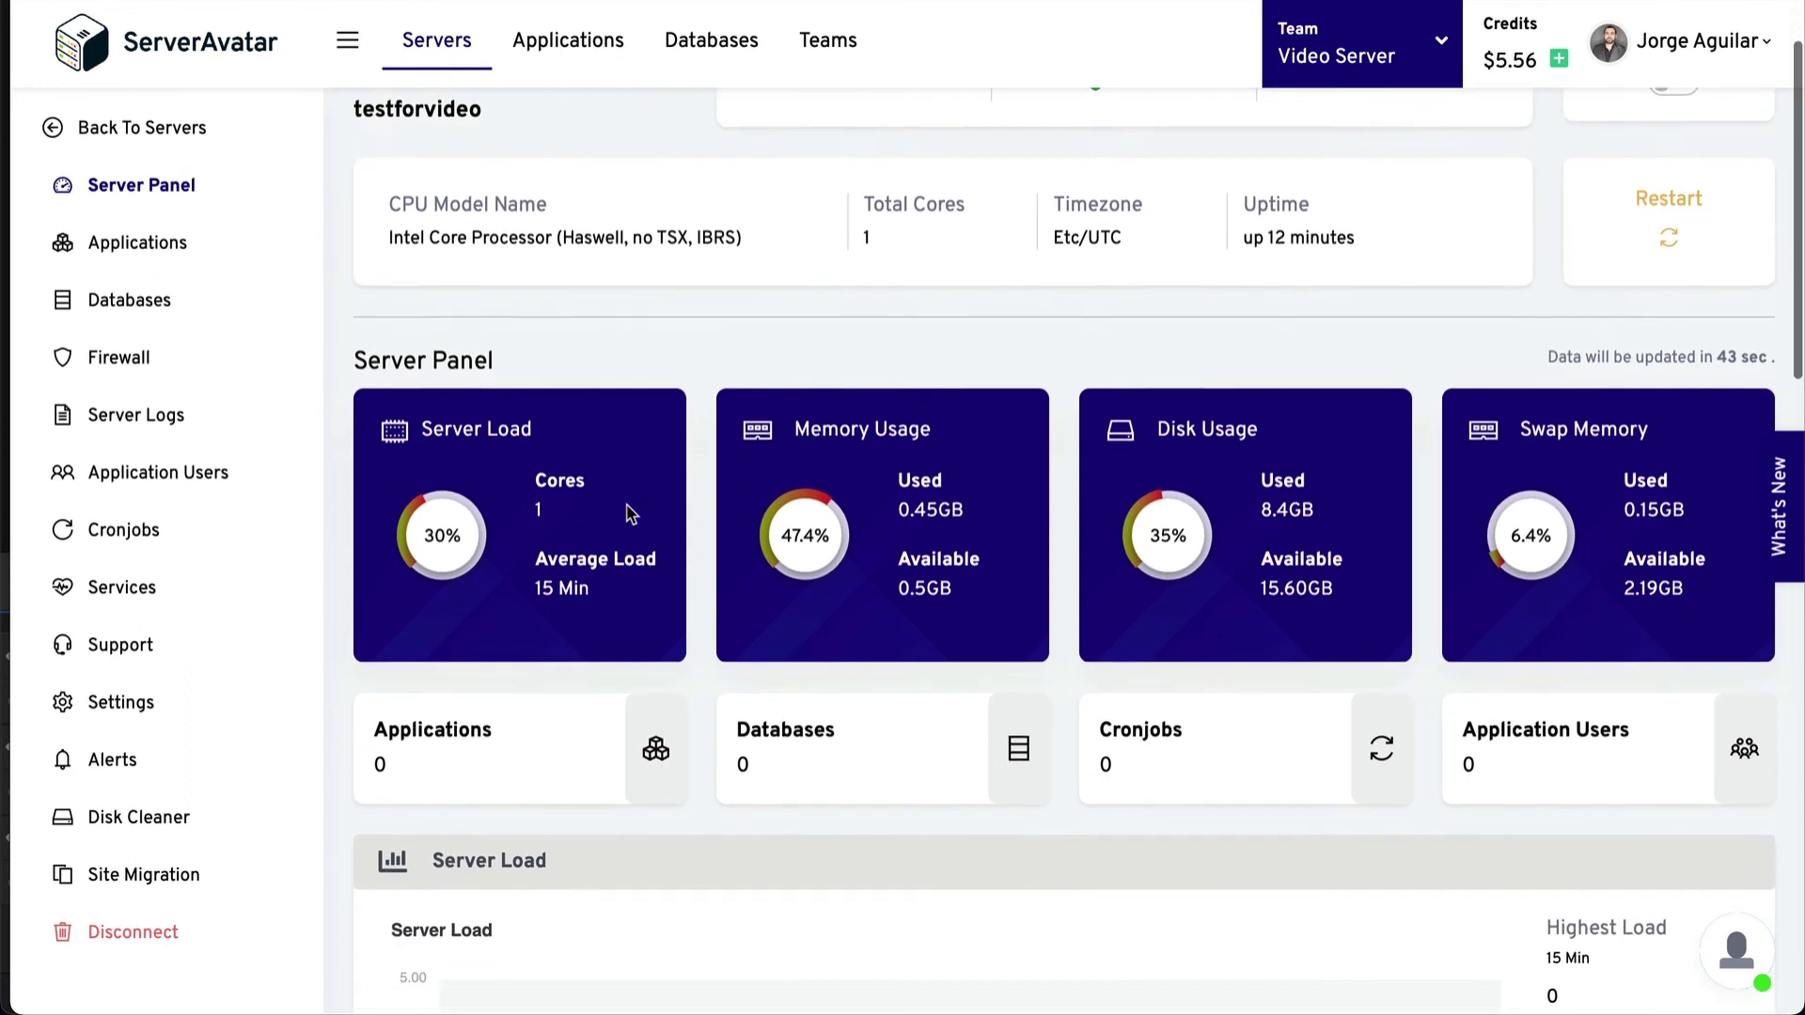
scroll(628, 470, up, 2)
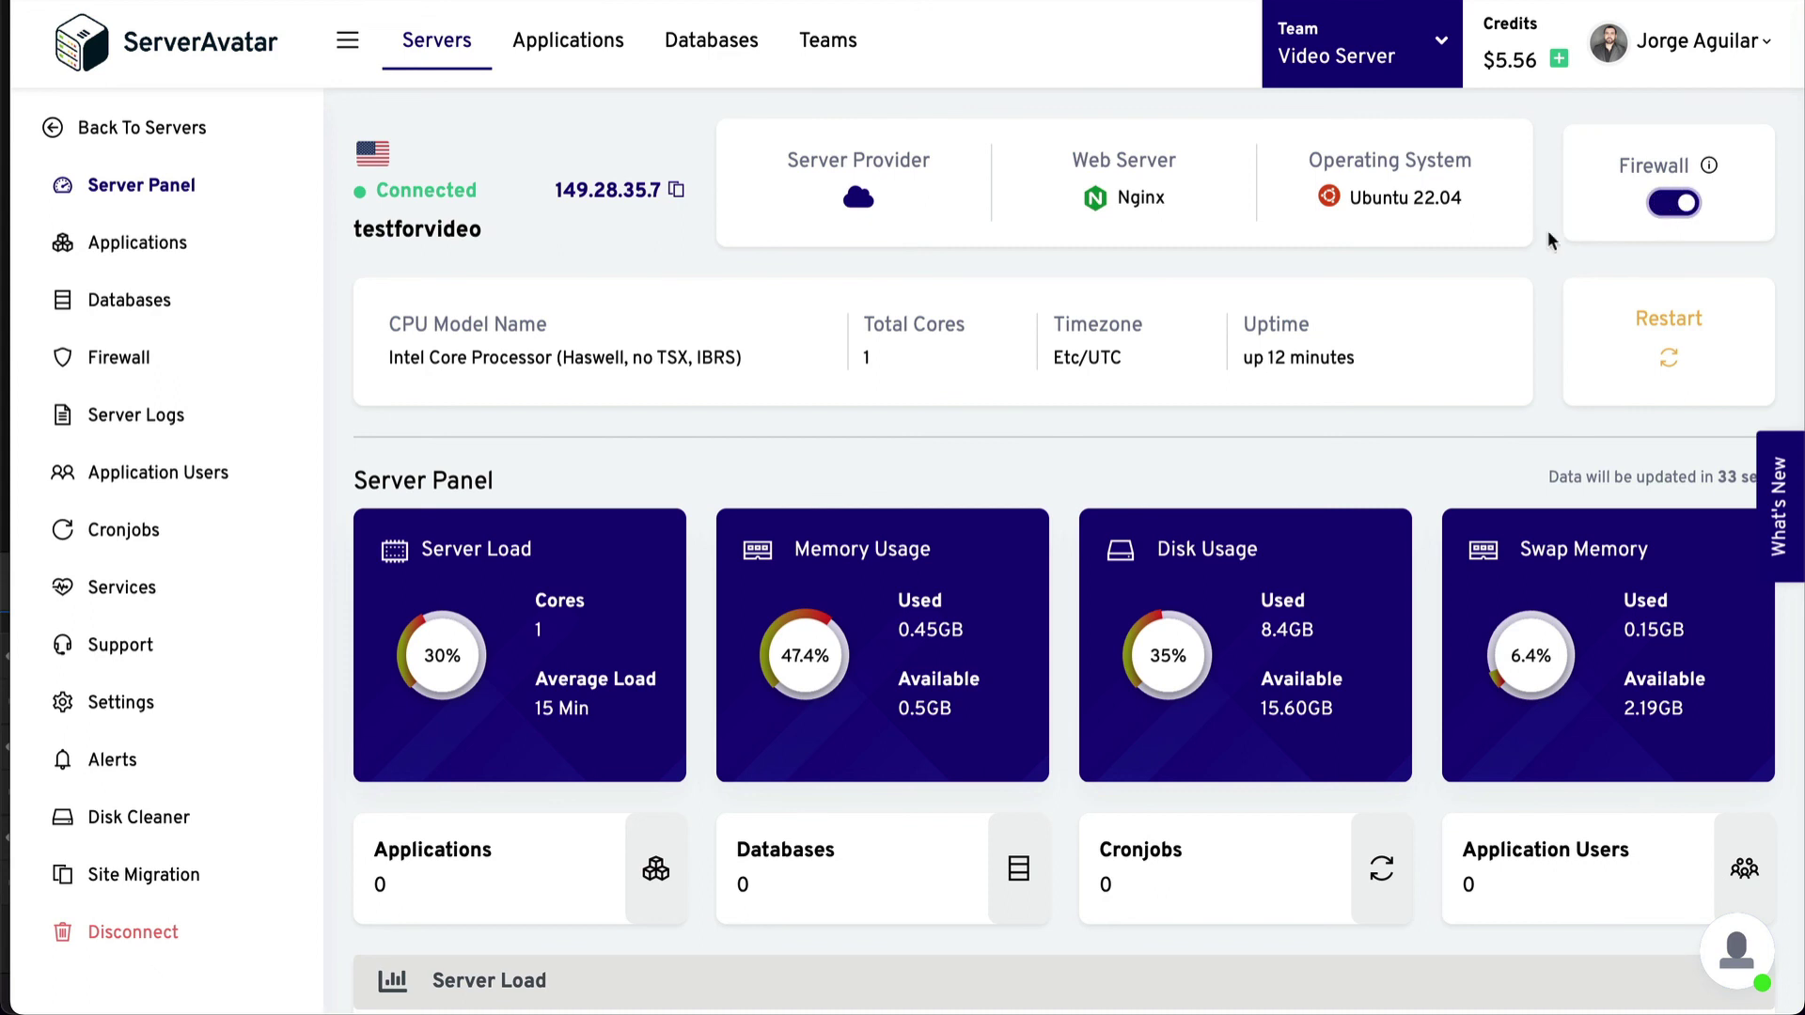
click(153, 248)
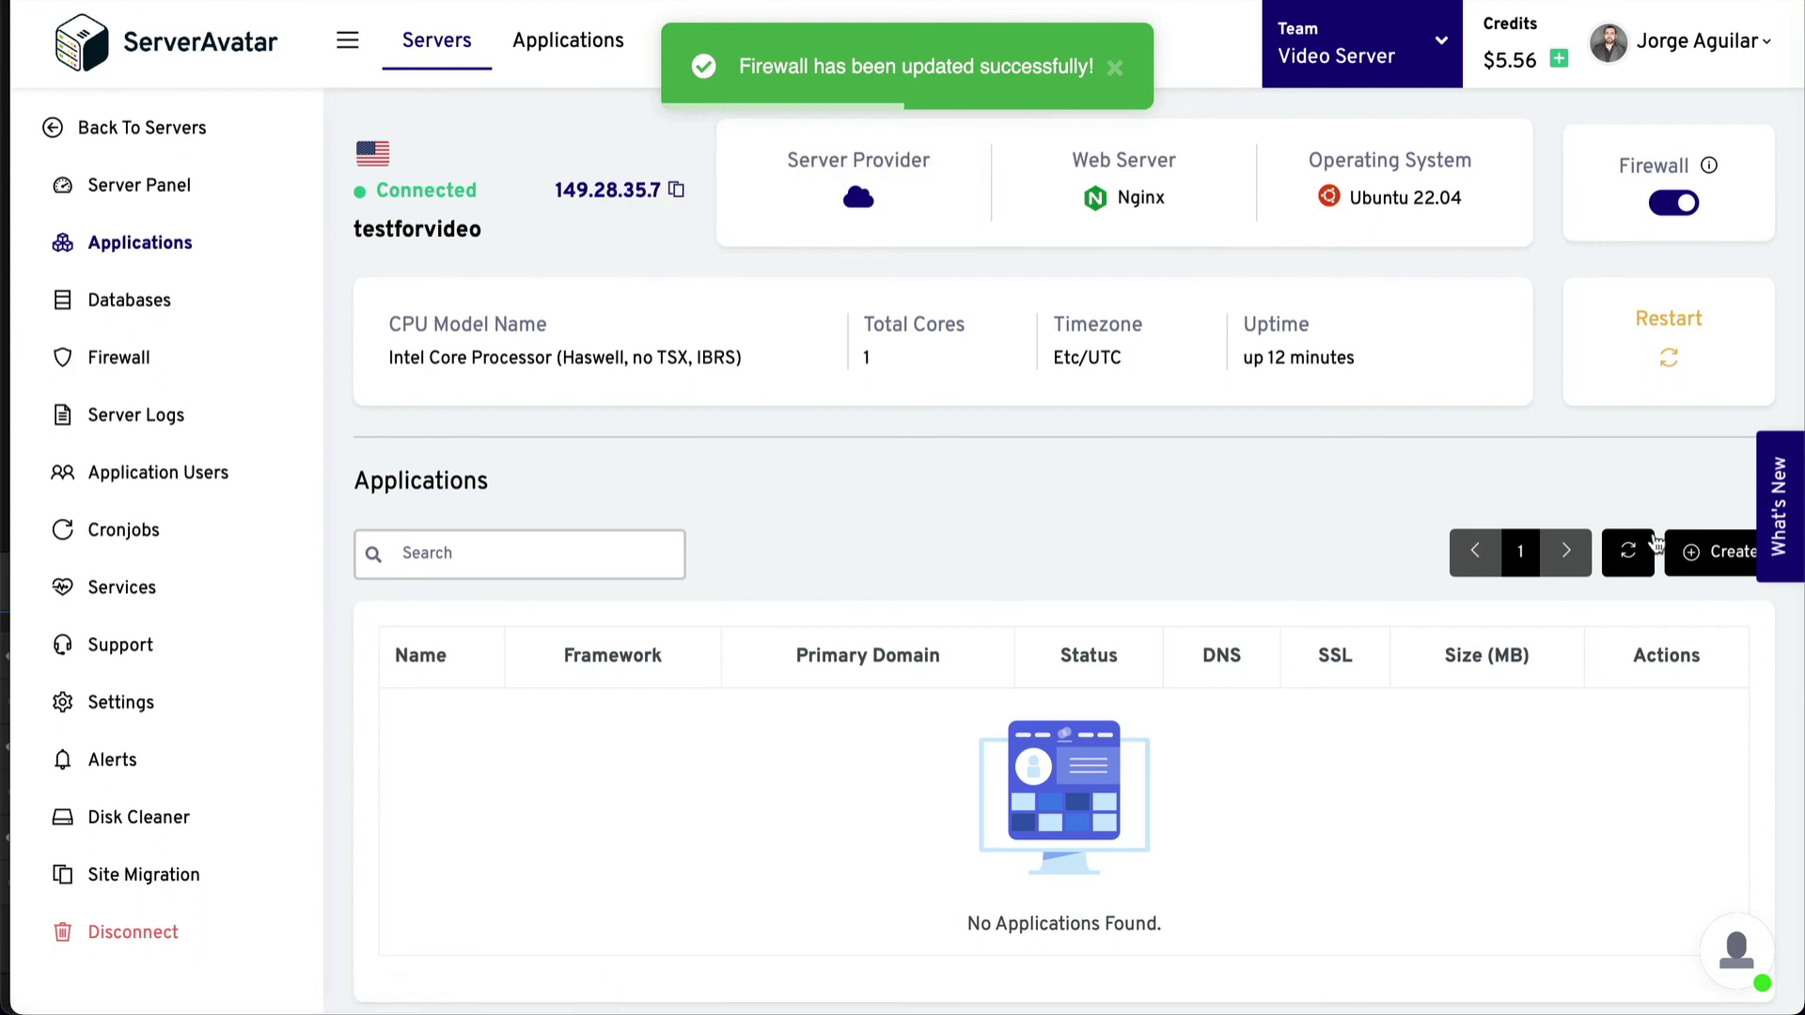
click(1683, 553)
scroll(1224, 554, down, 2)
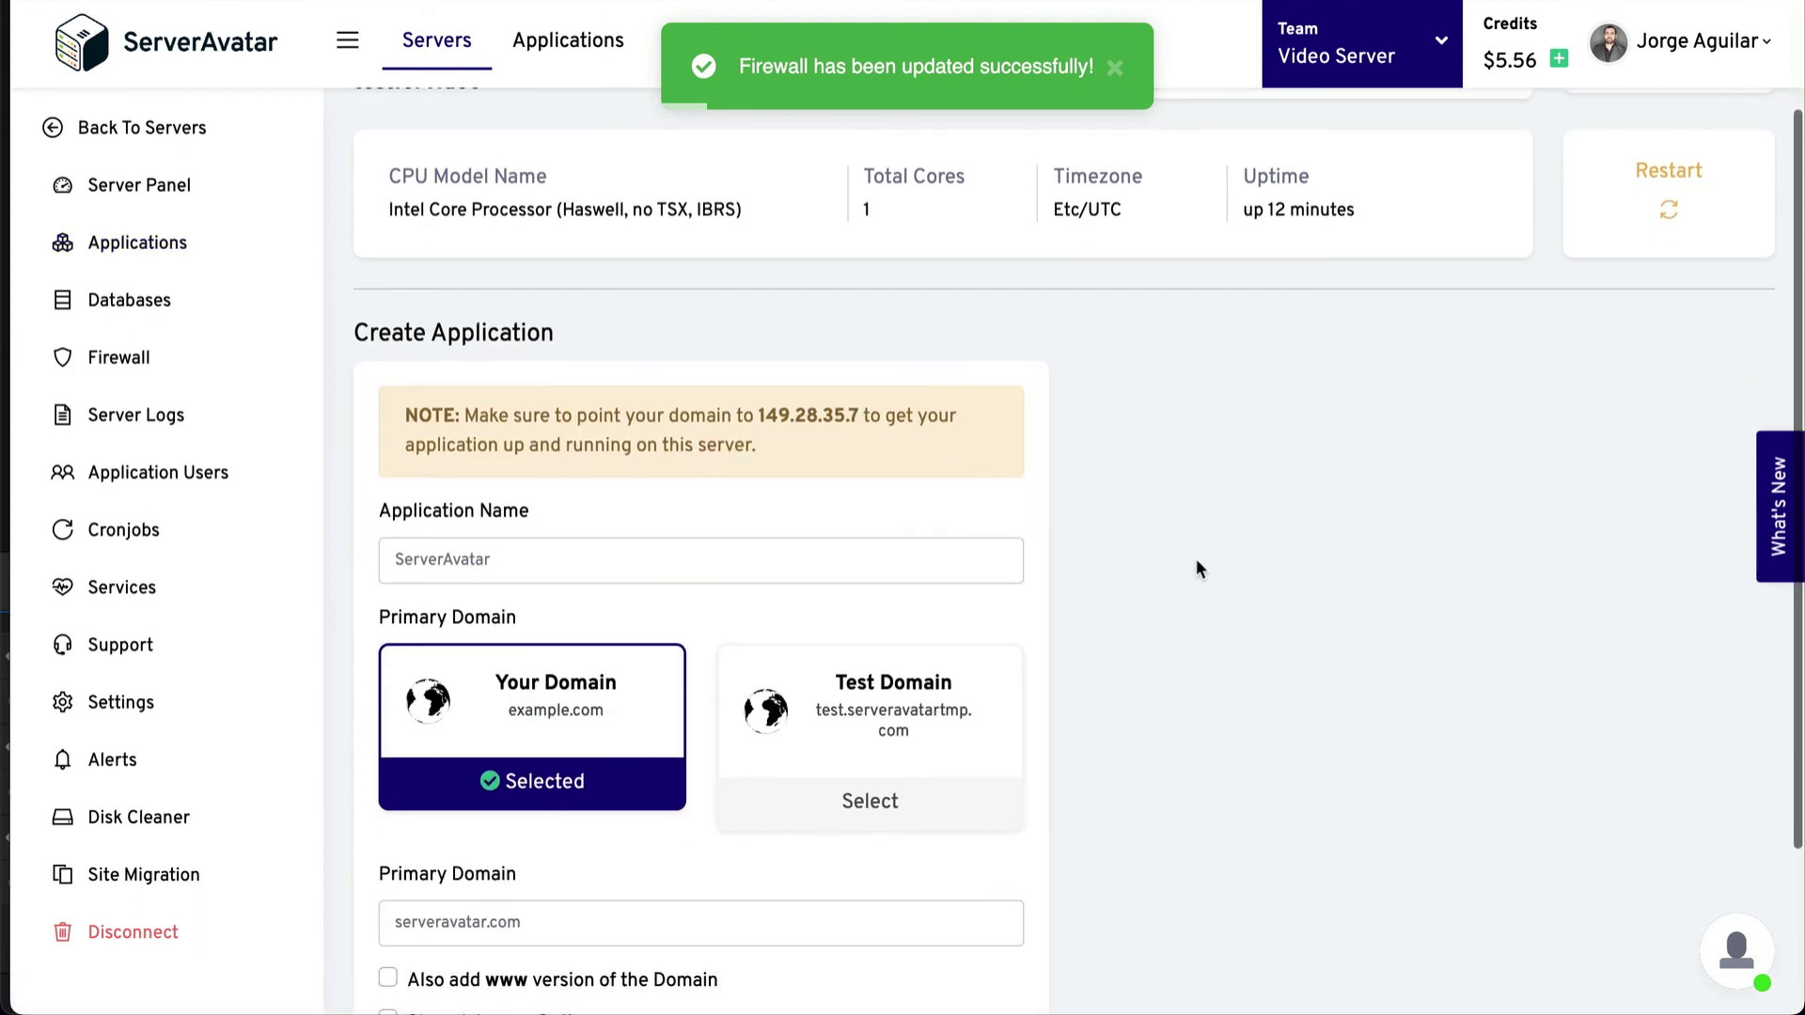
scroll(1196, 568, down, 2)
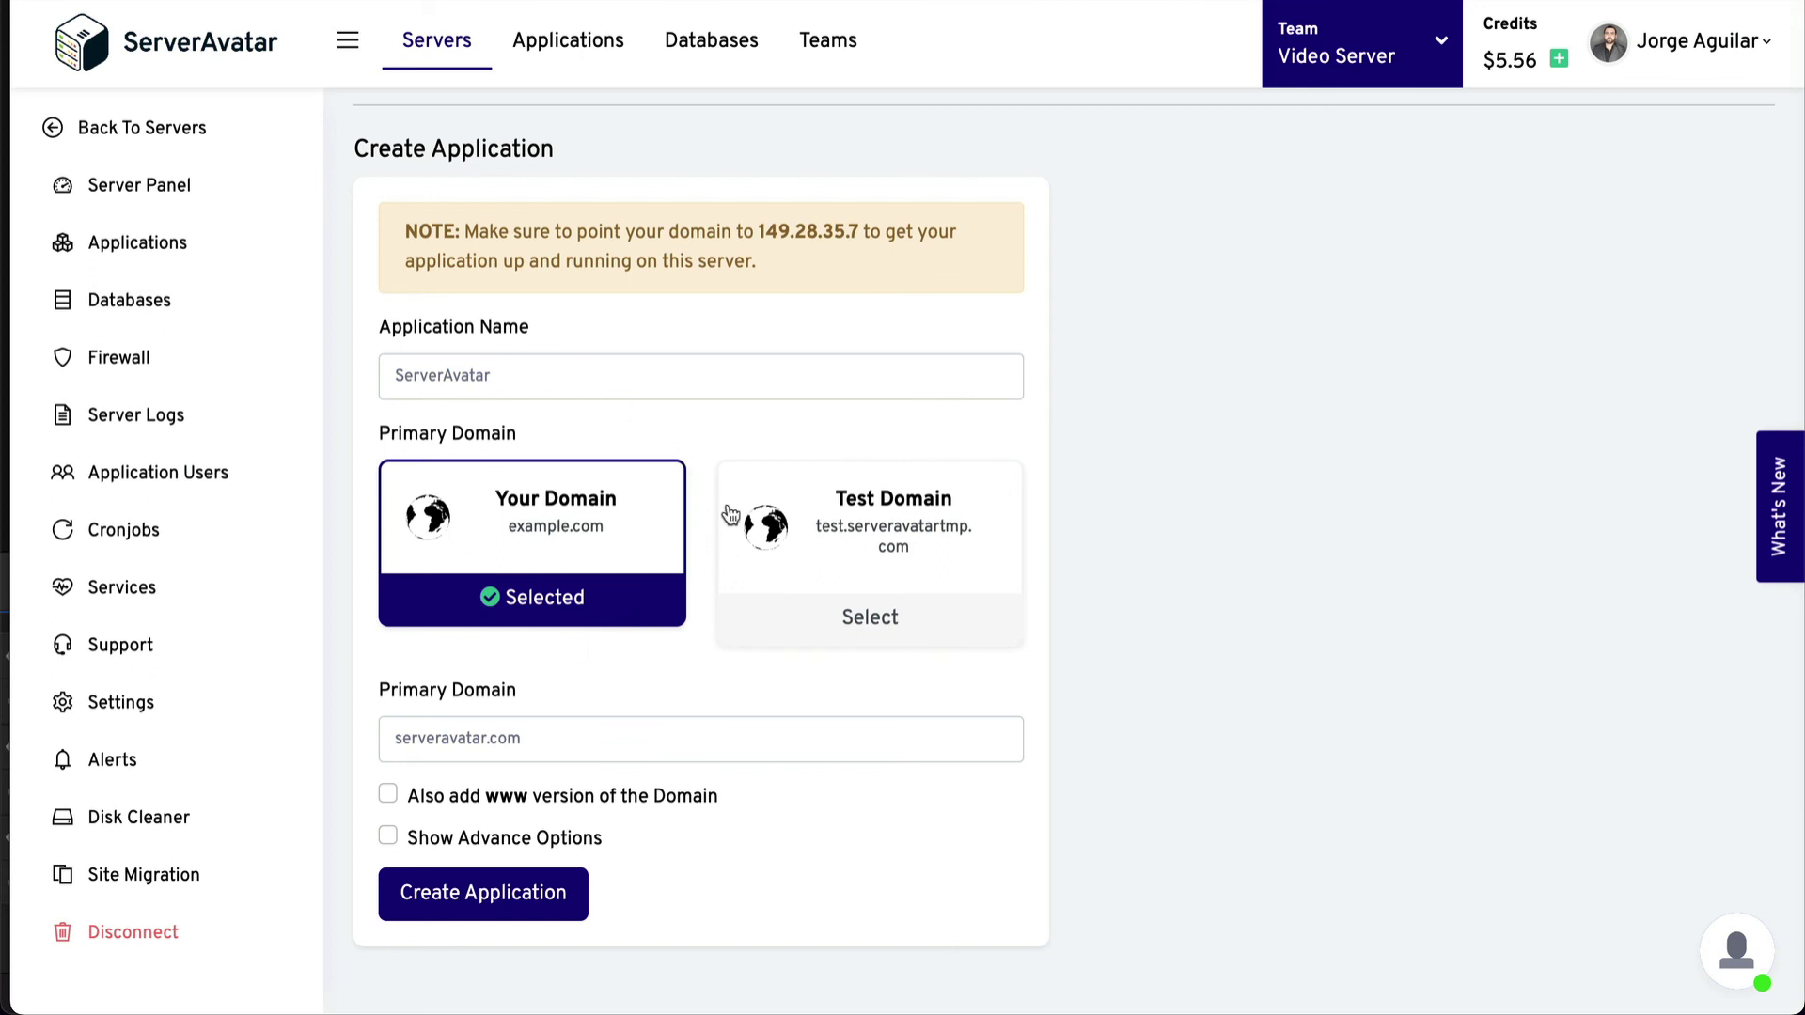
scroll(709, 483, up, 4)
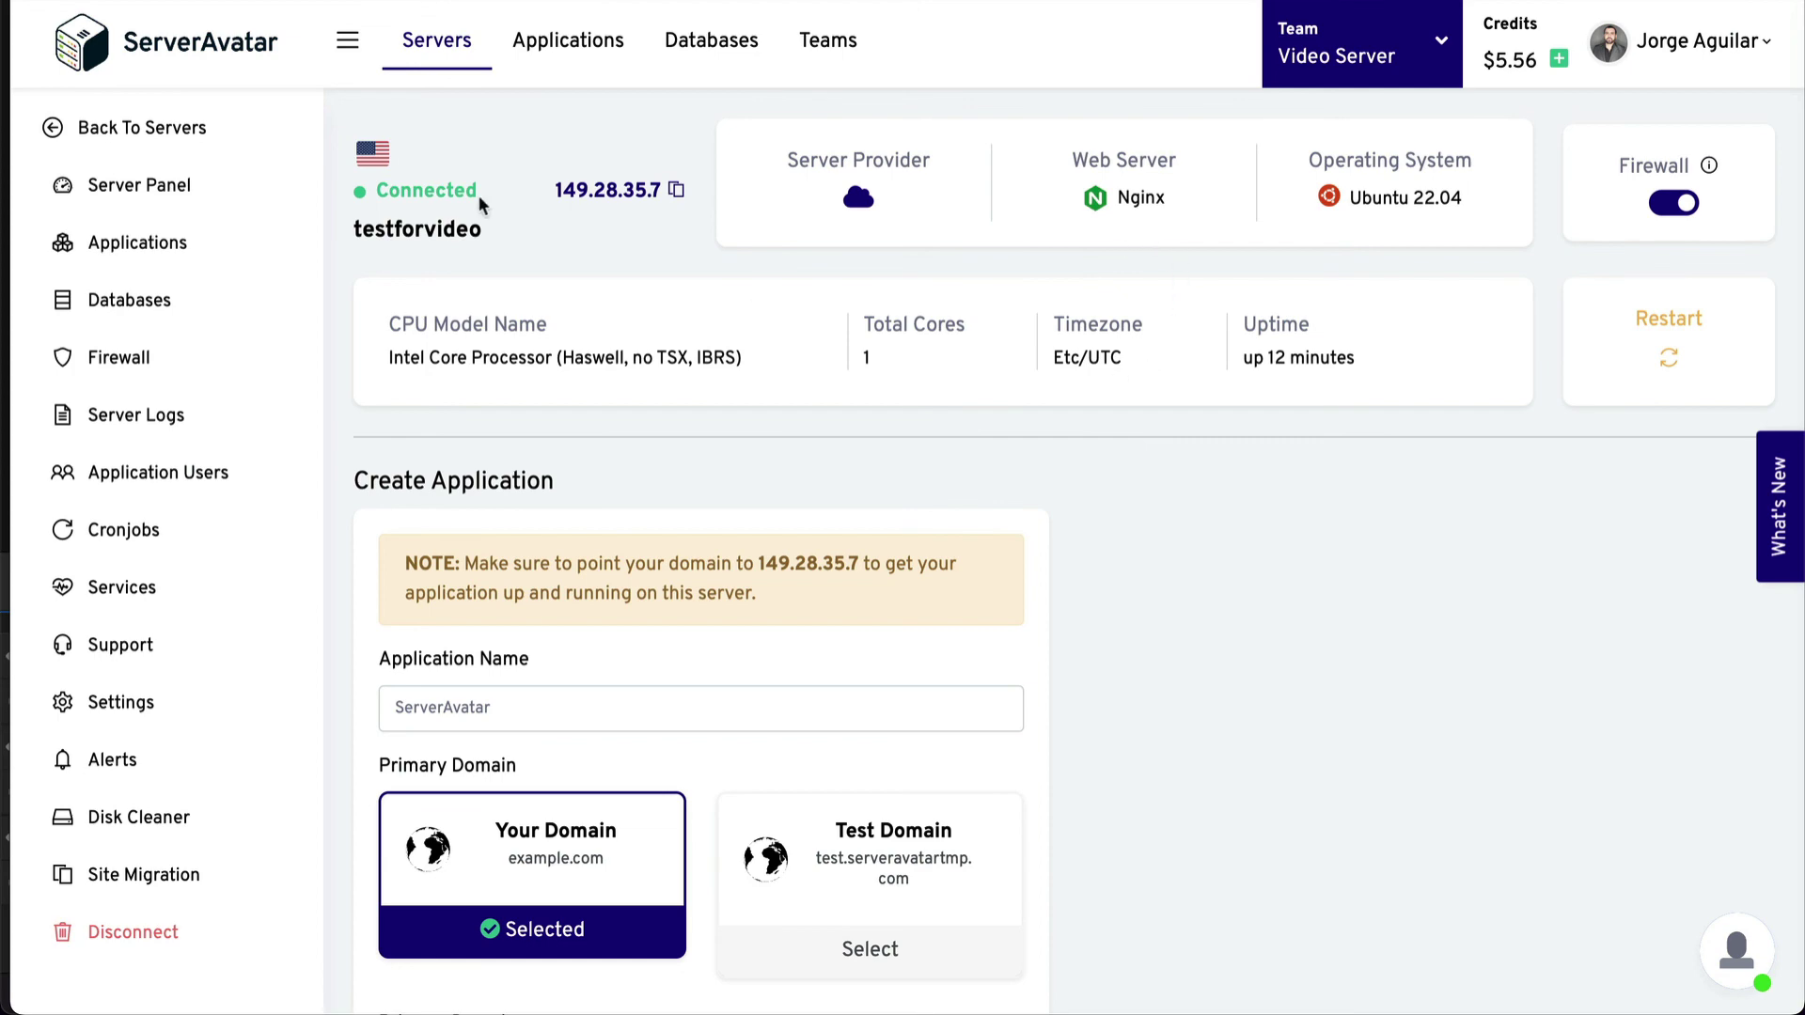
click(142, 185)
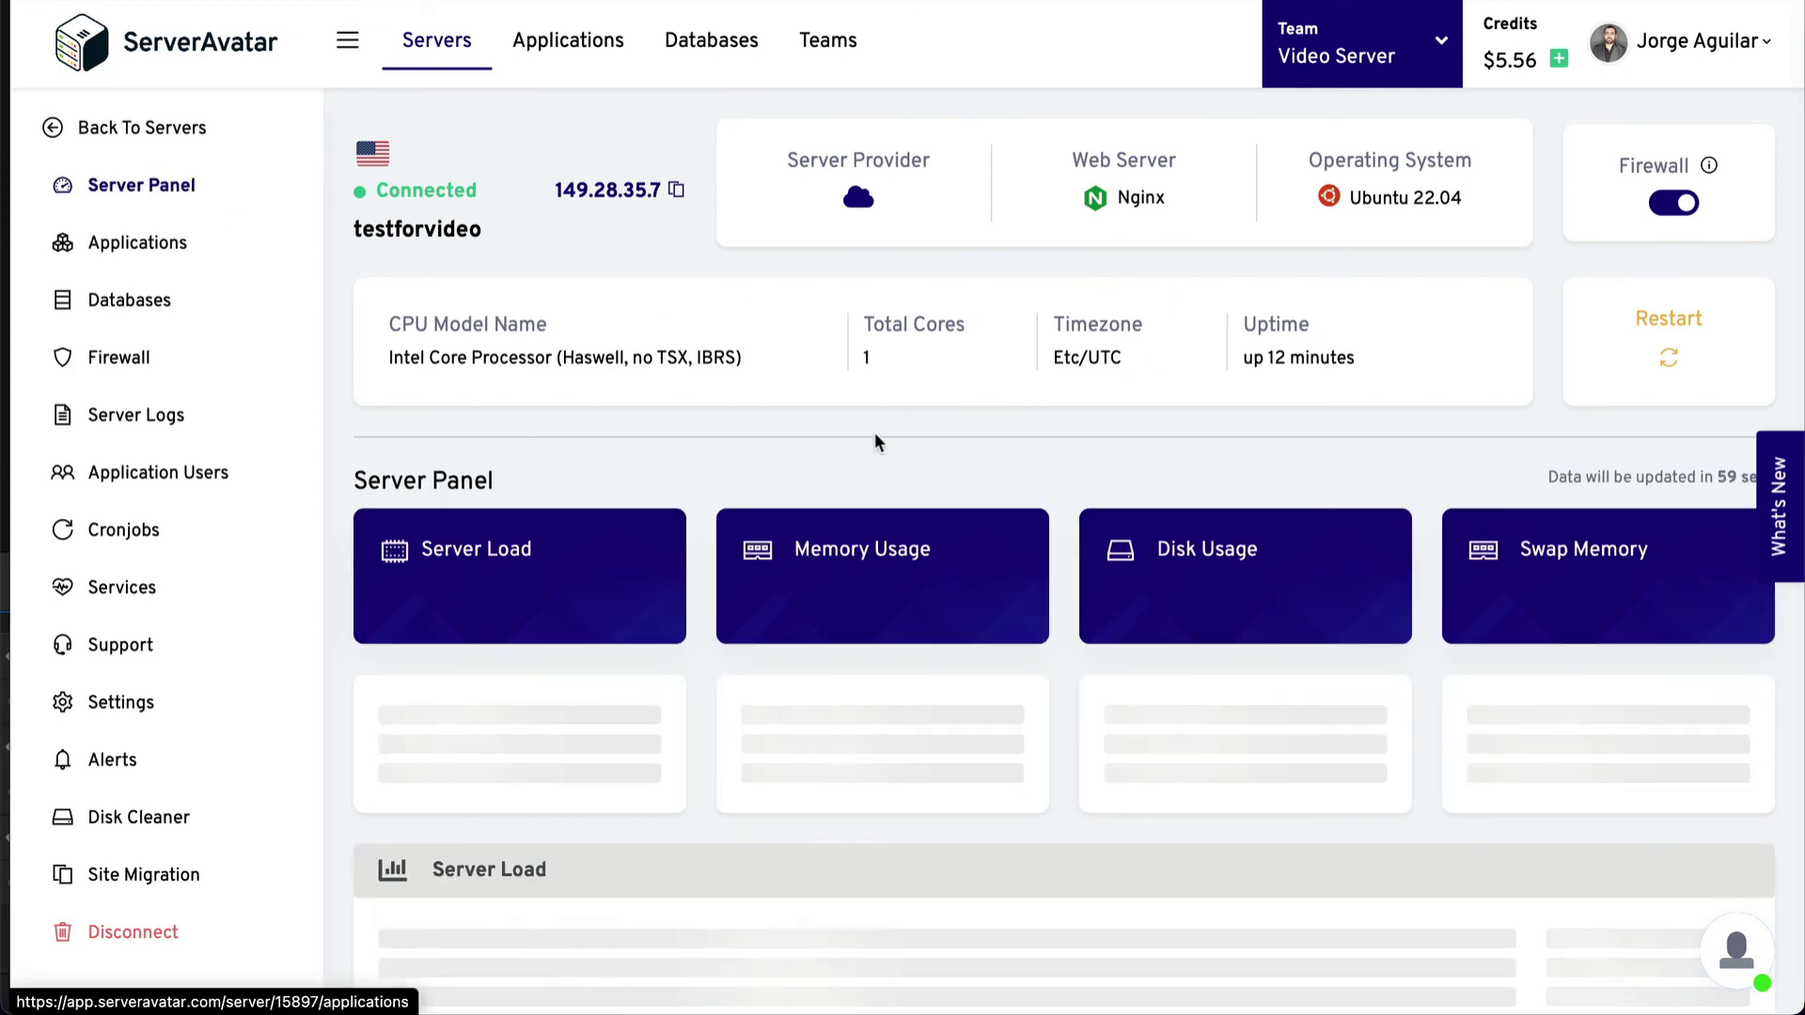